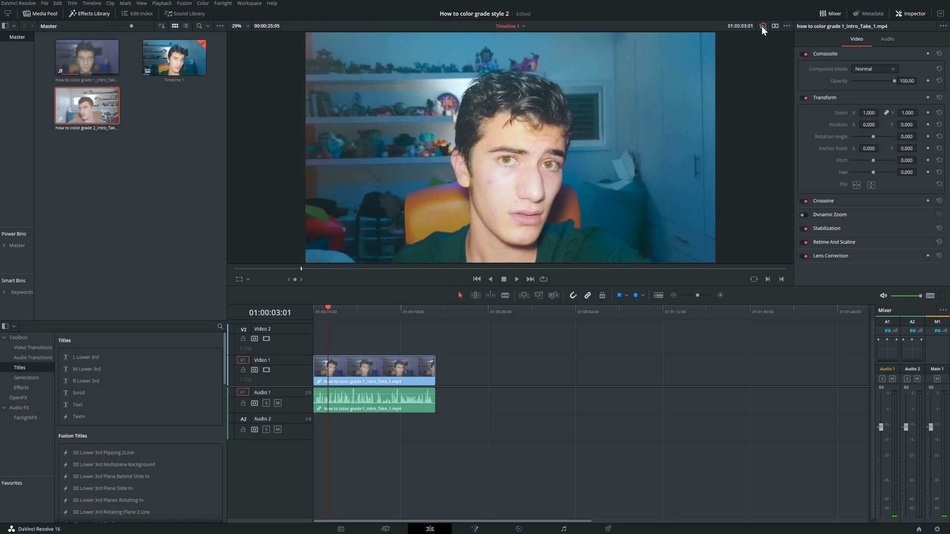
Toggle the timeline's color grade off and on to compare the clip, and switch to the Color page.
click(762, 25)
click(762, 25)
click(762, 26)
click(763, 25)
click(518, 528)
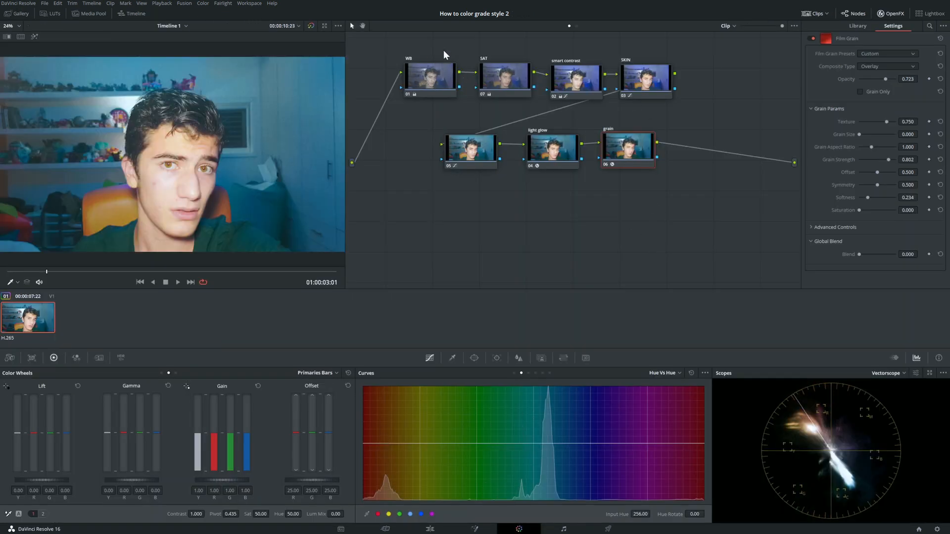
Try adding a serial node after the grain node and another after the SAT node, deleting each.
click(433, 77)
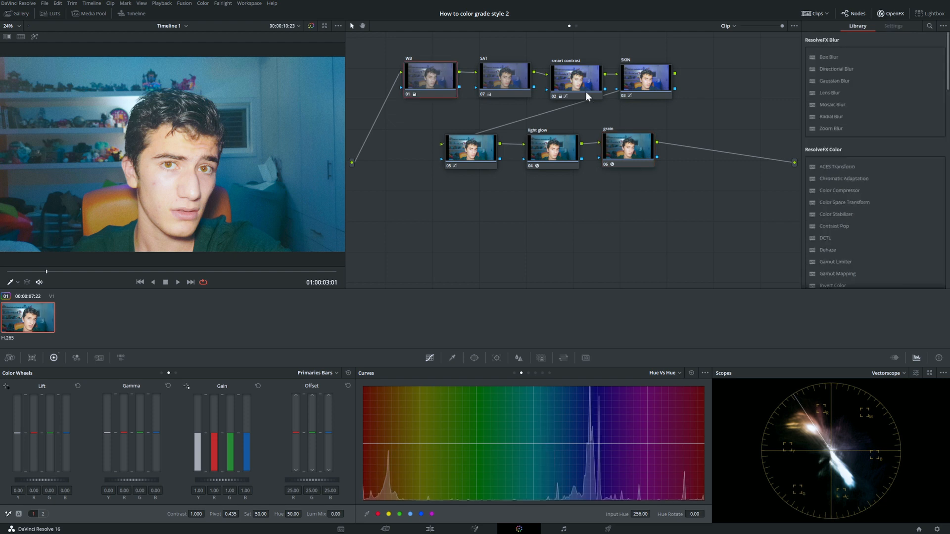
click(646, 145)
key(alt+s)
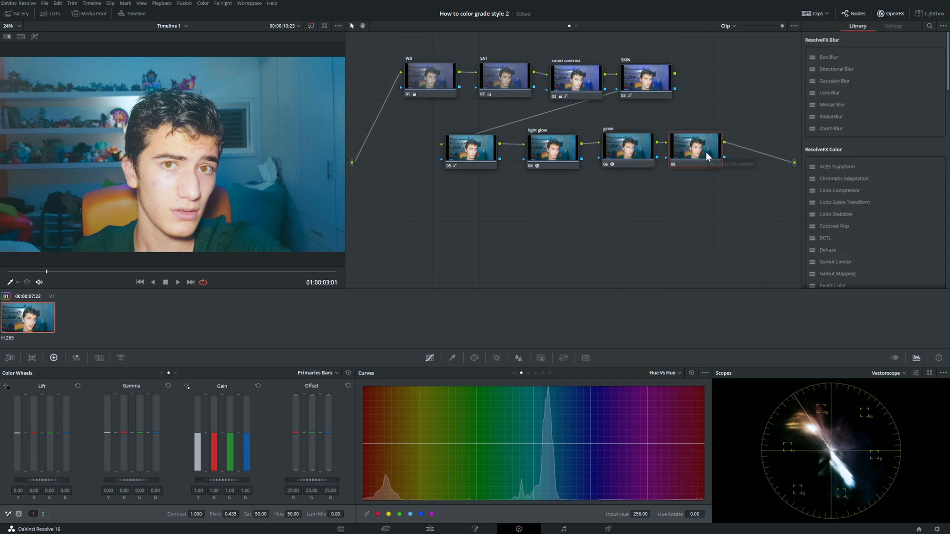
key(Delete)
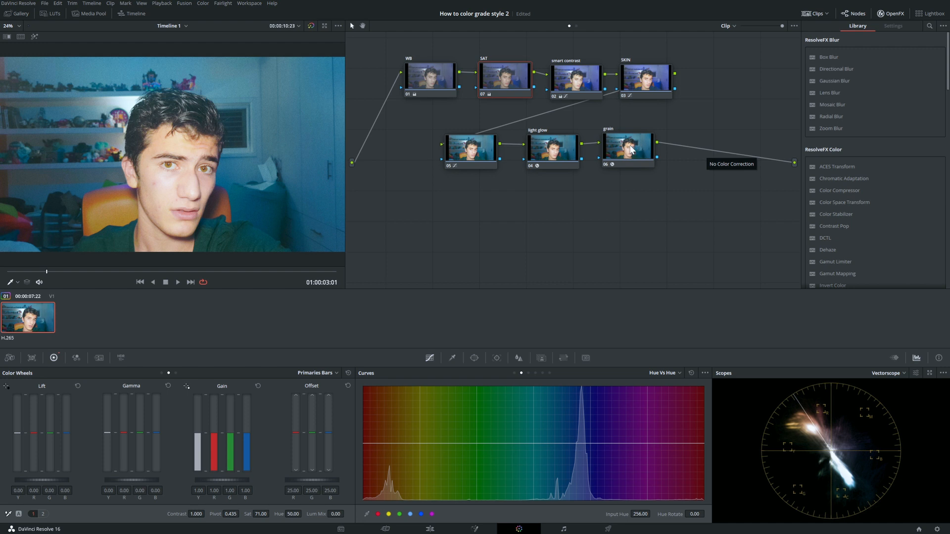
key(alt+s)
drag(595, 188, 585, 173)
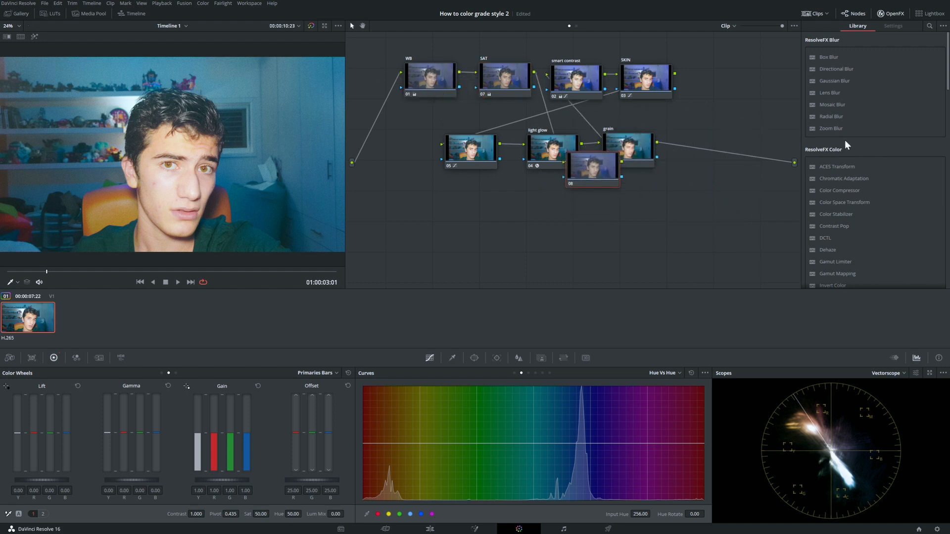
key(Delete)
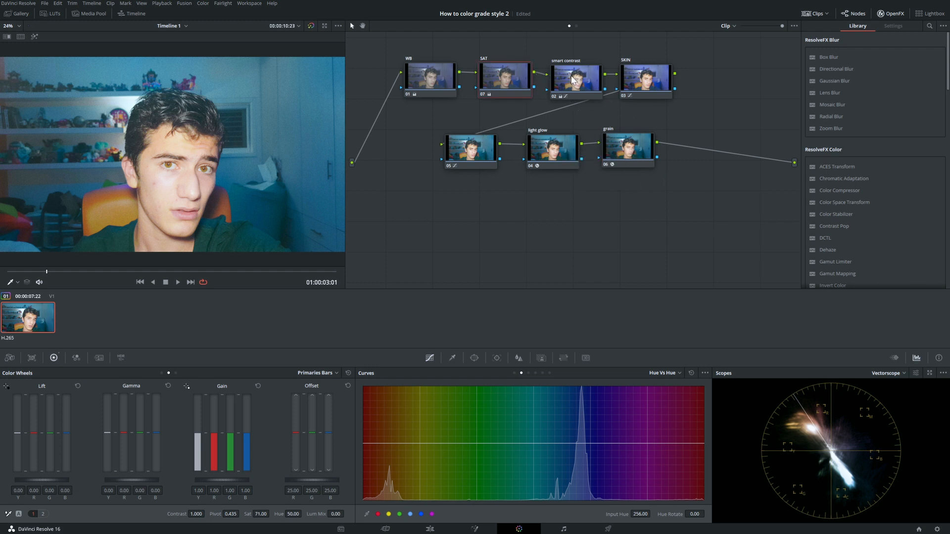
Select all nodes in the node graph and disable them.
click(440, 73)
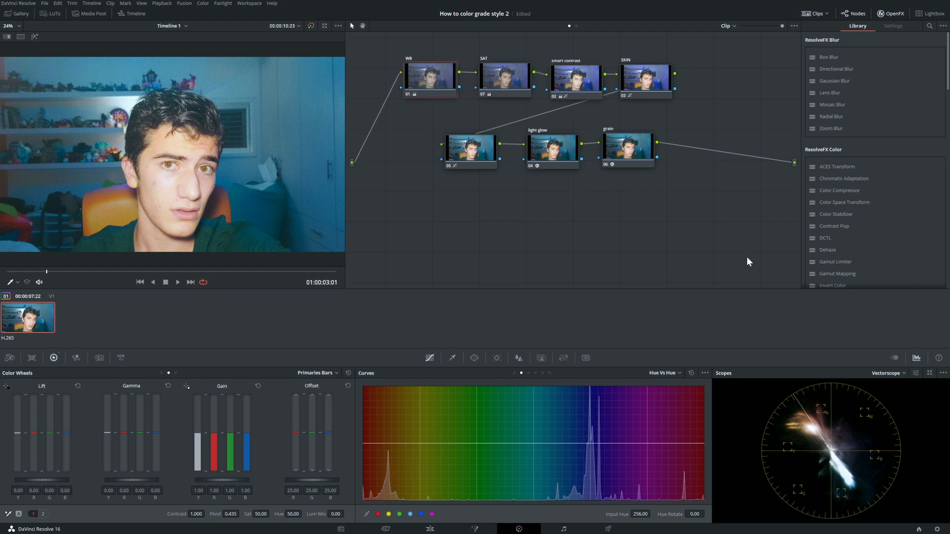
drag(745, 253, 548, 139)
drag(748, 211, 433, 55)
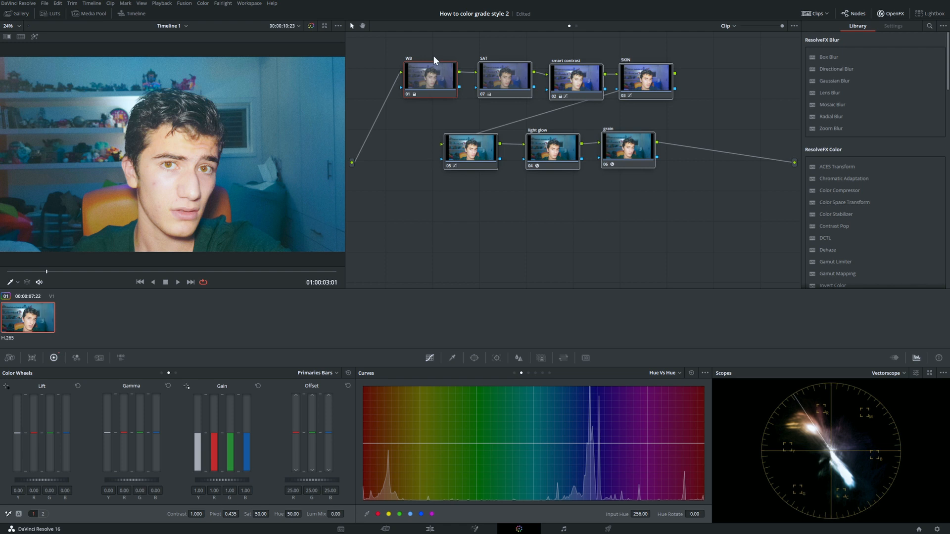
key(shift+d)
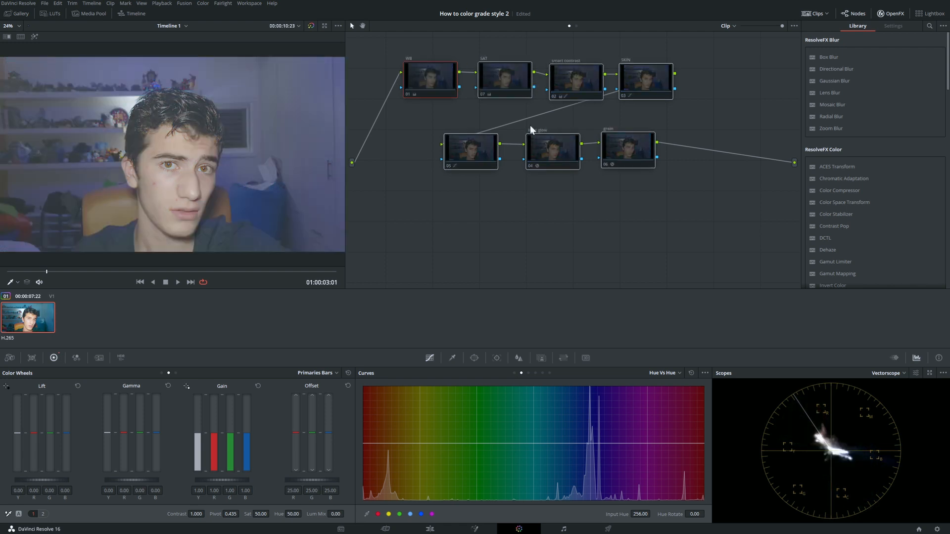
Enable only the WB node, toggling it off and on to compare its effect on the image.
click(388, 37)
mouse_move(429, 73)
mouse_down()
mouse_move(443, 71)
mouse_move(429, 73)
mouse_up()
key(ctrl+d)
key(ctrl+d)
key(ctrl+d)
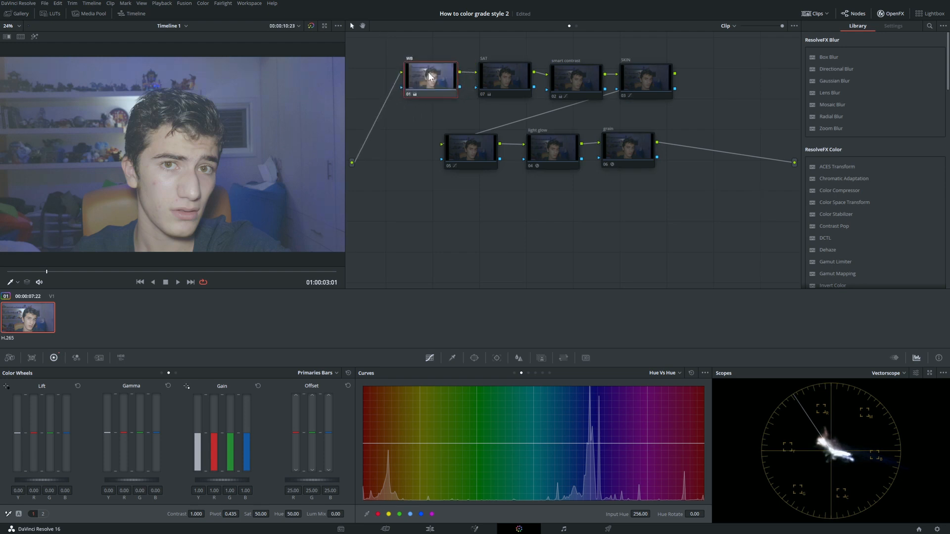
key(ctrl+d)
key(ctrl+d)
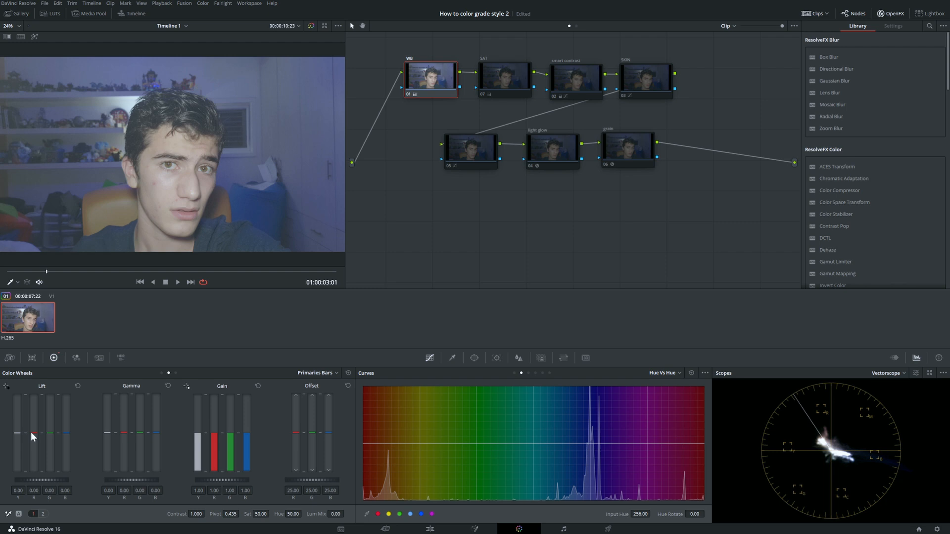
Set the WB node's color temperature to -328.1 and check the skin and eye whites up close.
click(8, 514)
scroll(183, 176, up, 8)
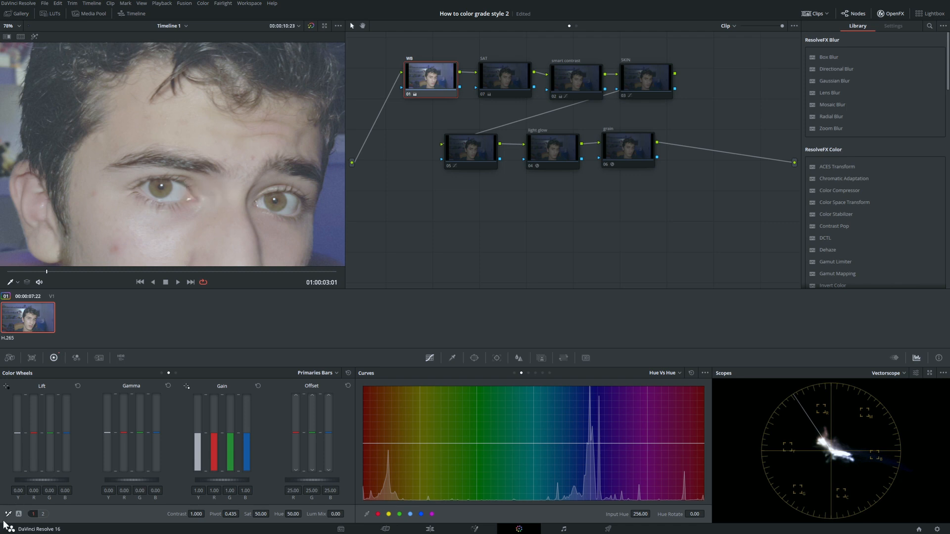
scroll(159, 242, down, 2)
scroll(160, 242, down, 4)
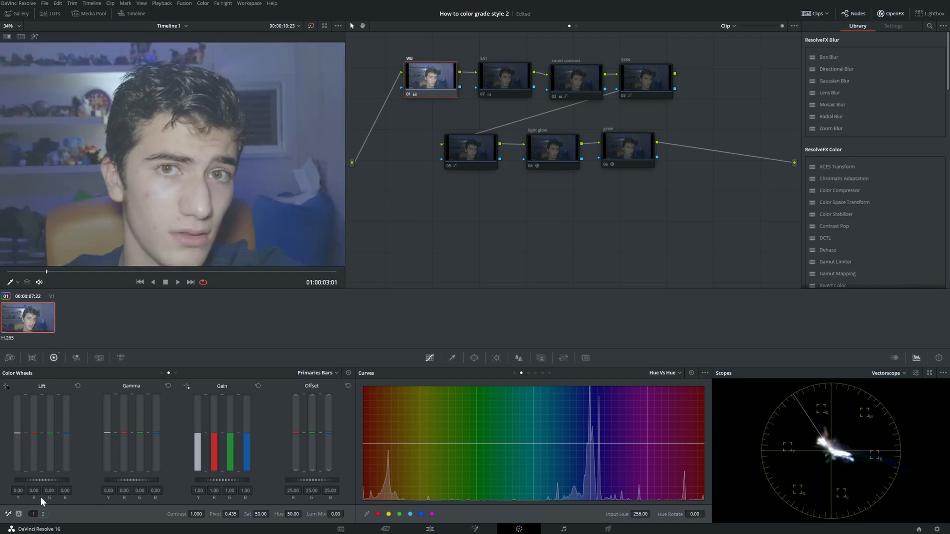
click(44, 514)
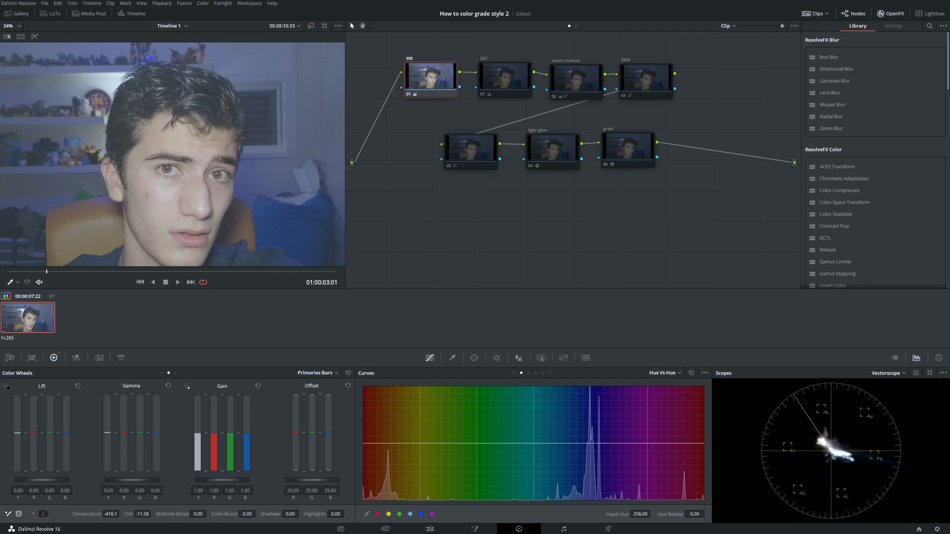
mouse_move(119, 514)
mouse_down()
mouse_move(91, 514)
mouse_move(137, 514)
mouse_move(120, 514)
mouse_up()
scroll(193, 176, up, 2)
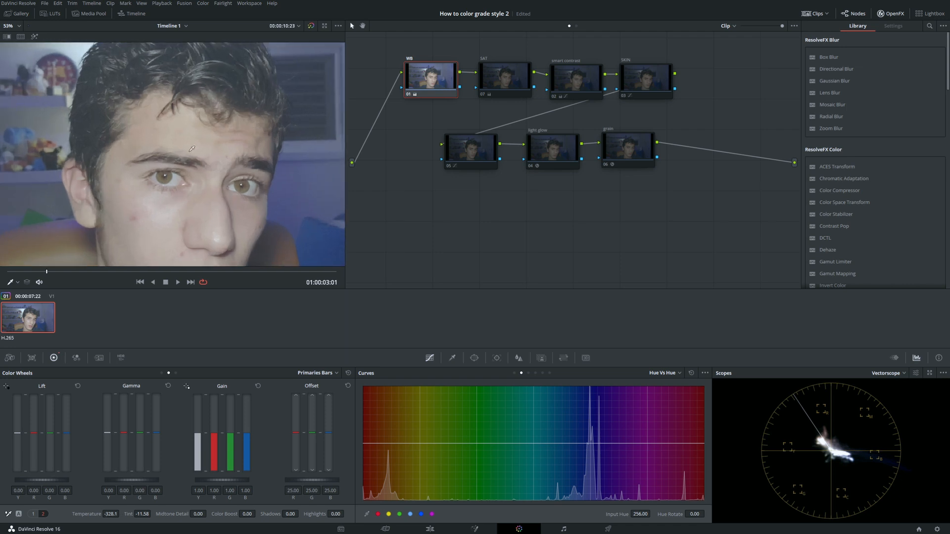
scroll(213, 152, down, 3)
scroll(213, 153, up, 1)
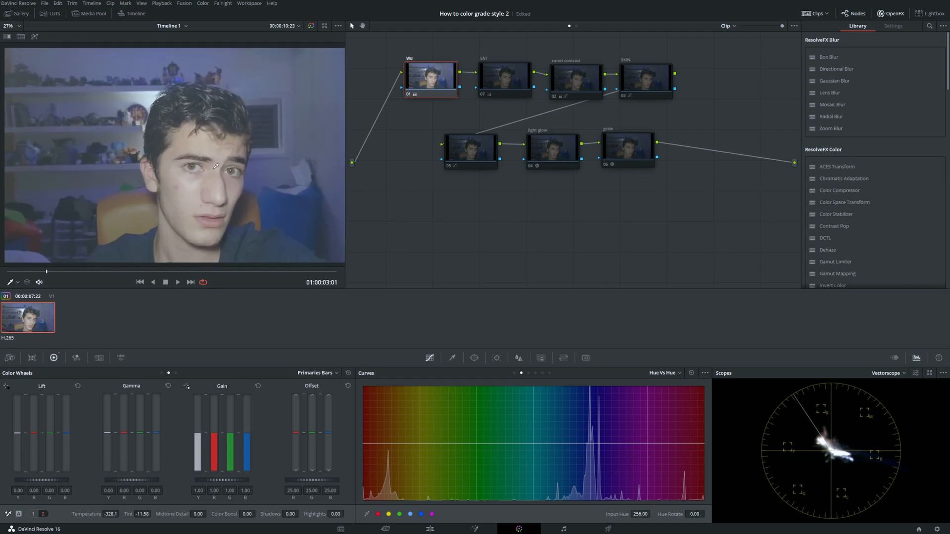
Increase the SAT node's saturation to 72.60.
click(502, 80)
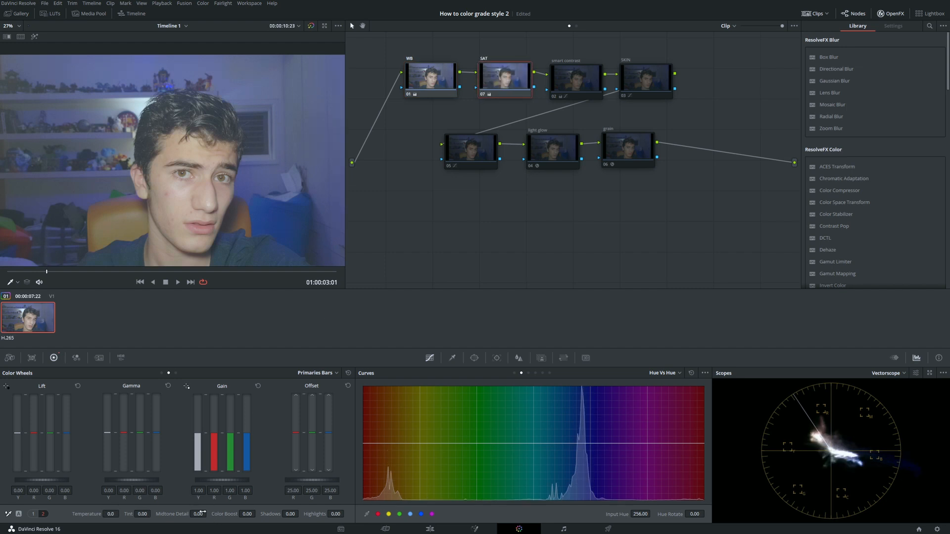
click(33, 514)
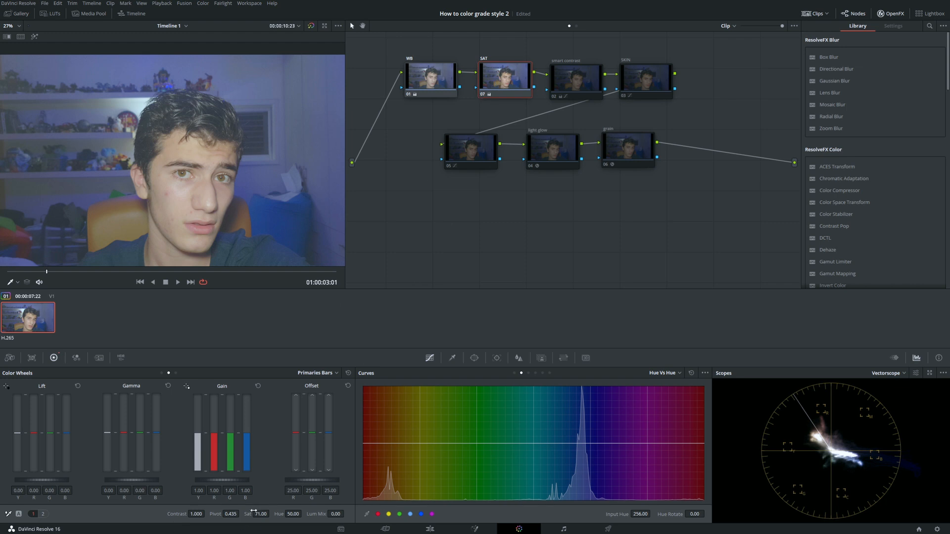
drag(253, 511, 259, 511)
Enable the smart contrast node and raise the midtones with the white-point spline handle of its custom curve.
click(574, 77)
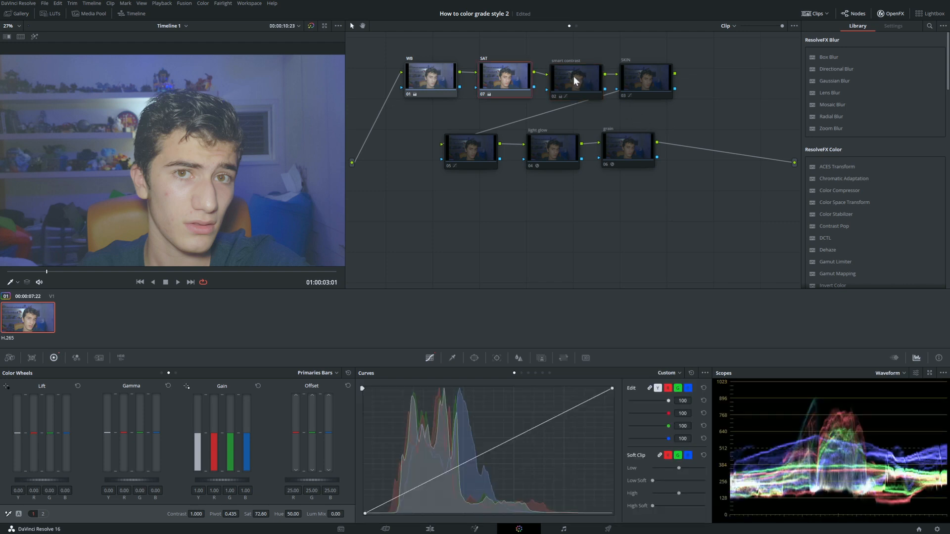
click(571, 76)
key(ctrl+d)
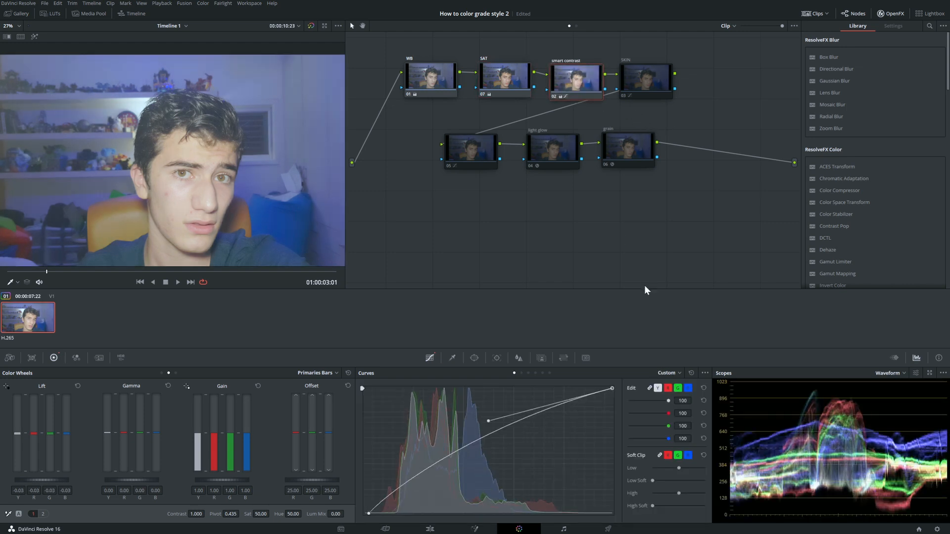
drag(488, 419, 465, 424)
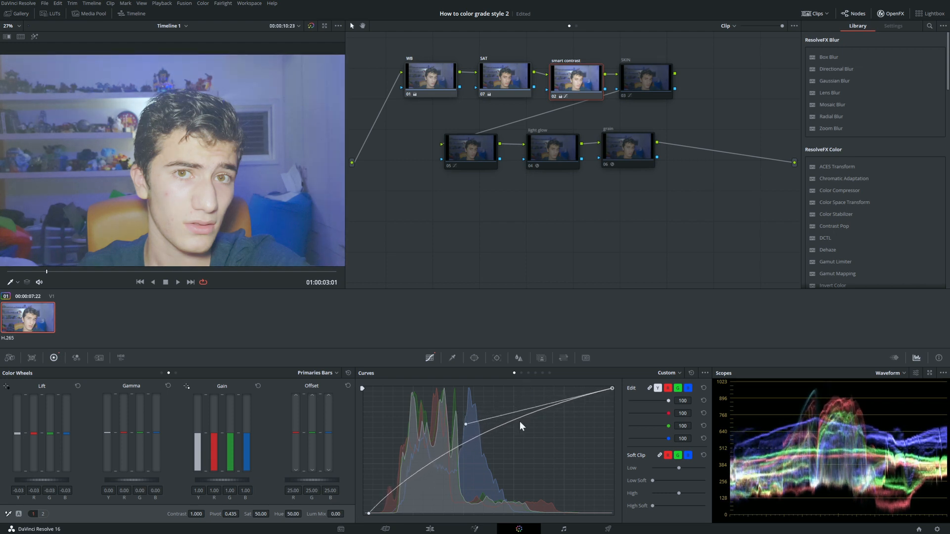
click(705, 373)
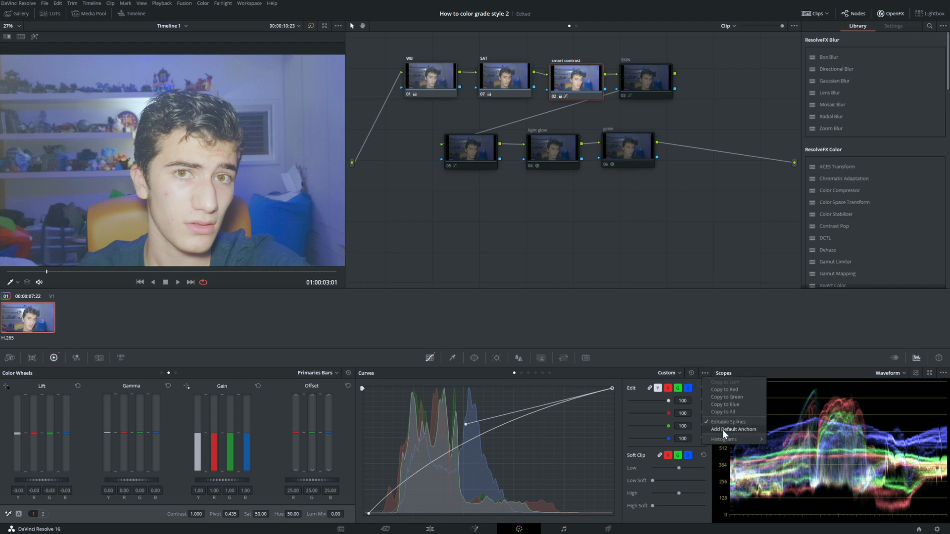
click(660, 357)
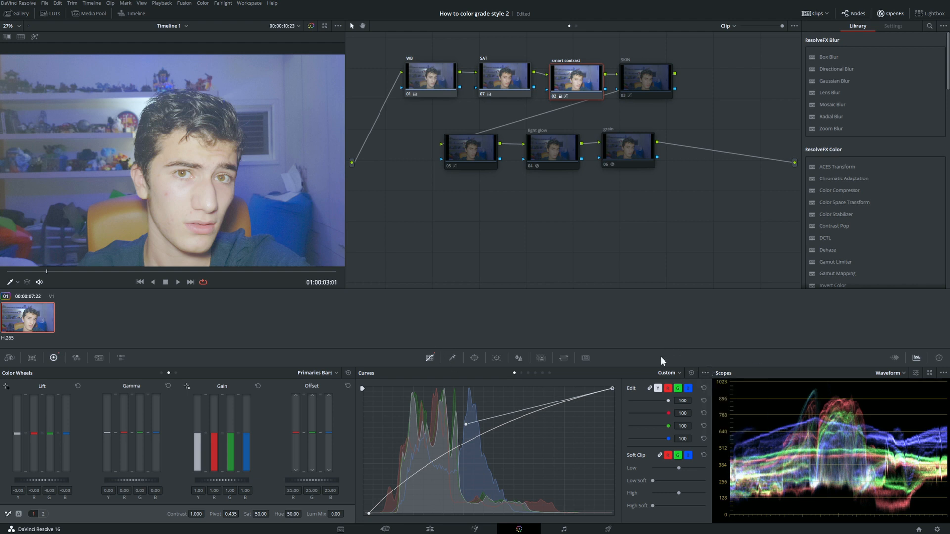
Shape the smart contrast curve into a gentle S using the black-point and white-point handles, darkening shadows and lifting highlights.
click(367, 513)
drag(366, 516, 369, 515)
drag(393, 485, 441, 513)
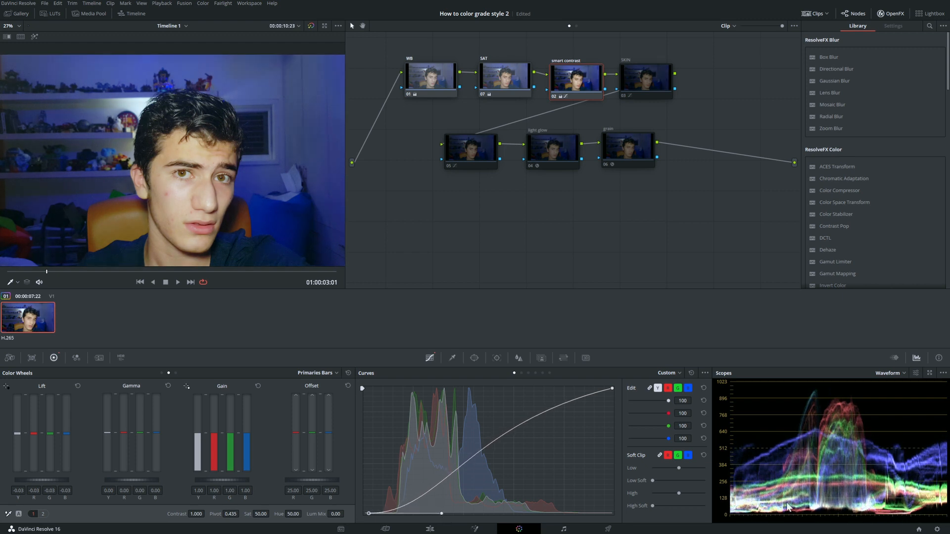
drag(441, 512, 465, 478)
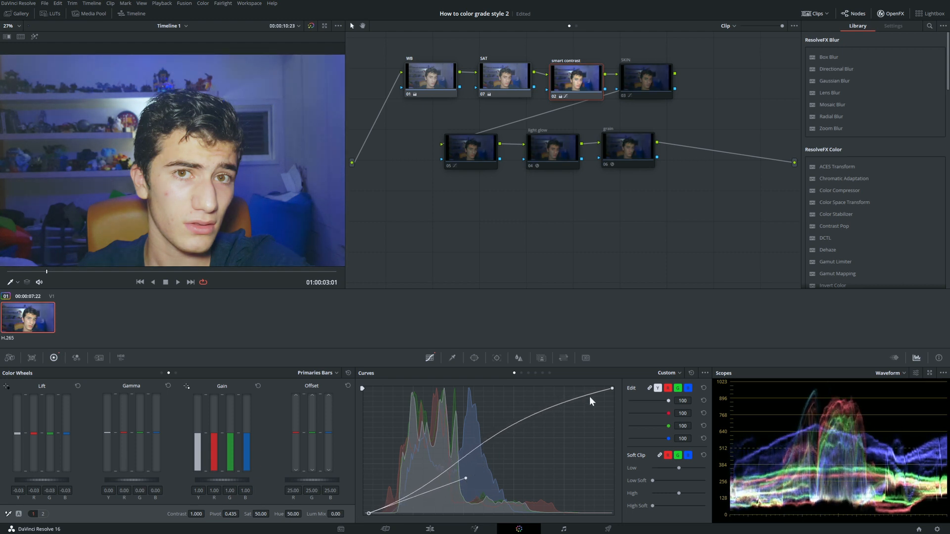
click(611, 388)
drag(465, 425, 483, 406)
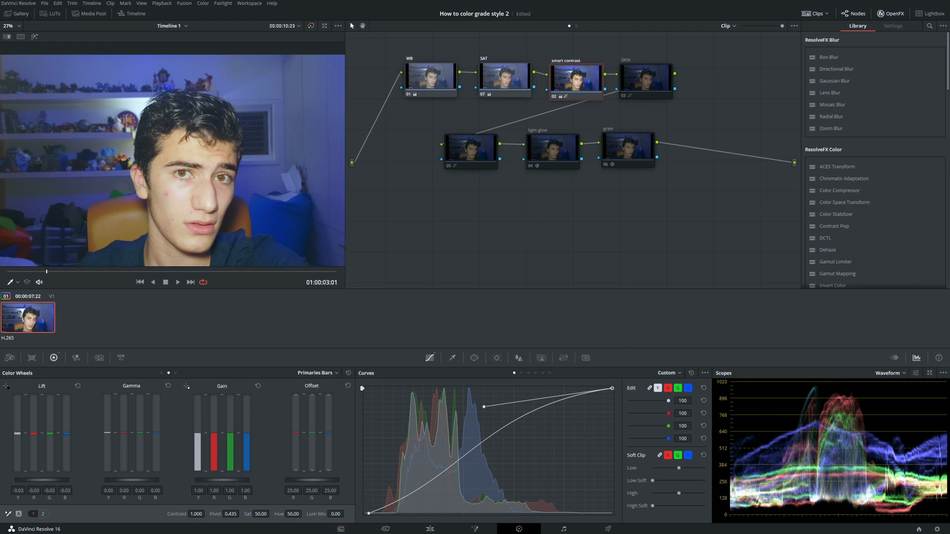
Try moving the smart contrast curve's black point inward to crush the shadows, and return it.
drag(369, 514, 381, 515)
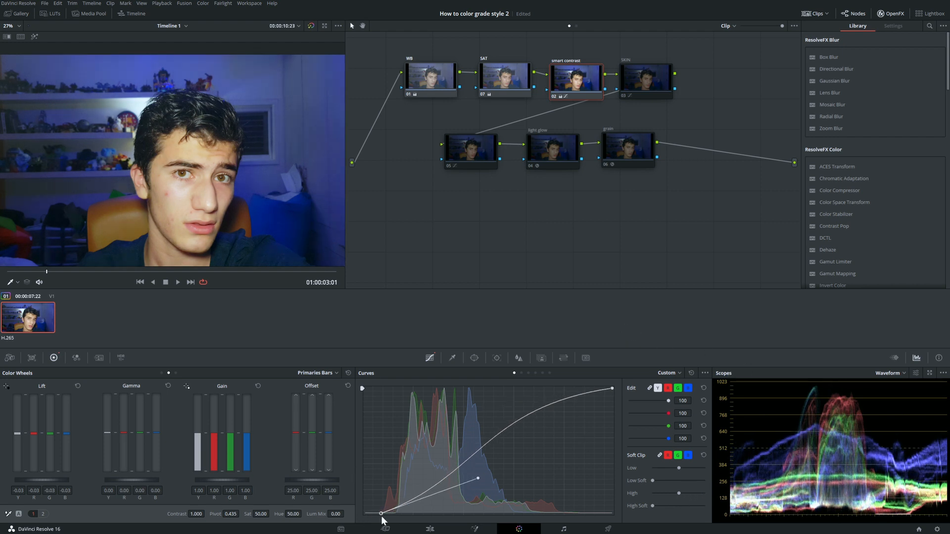
mouse_move(653, 481)
mouse_down()
mouse_move(675, 481)
mouse_move(642, 482)
mouse_up()
drag(380, 515, 369, 513)
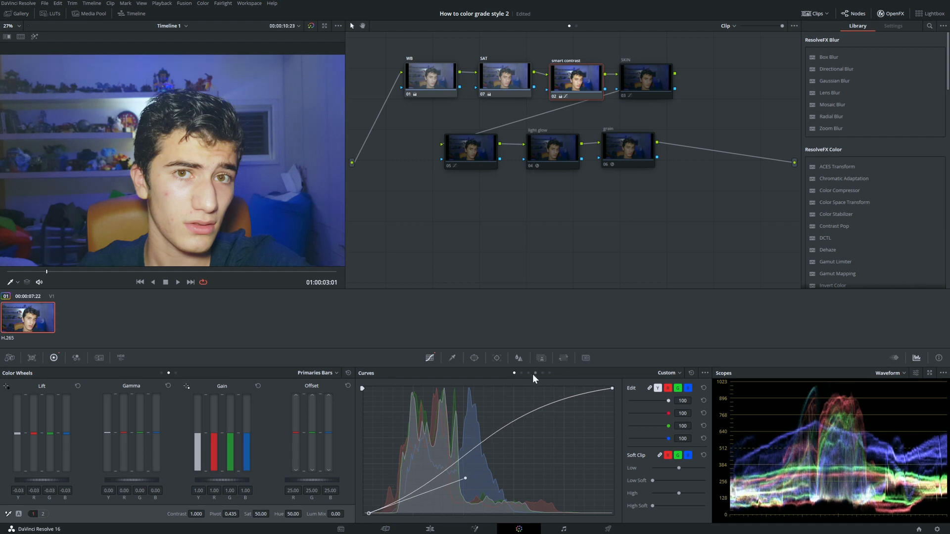
Lengthen the smart contrast curve's black-point handle and compare the image with the node off and on.
drag(465, 478, 486, 470)
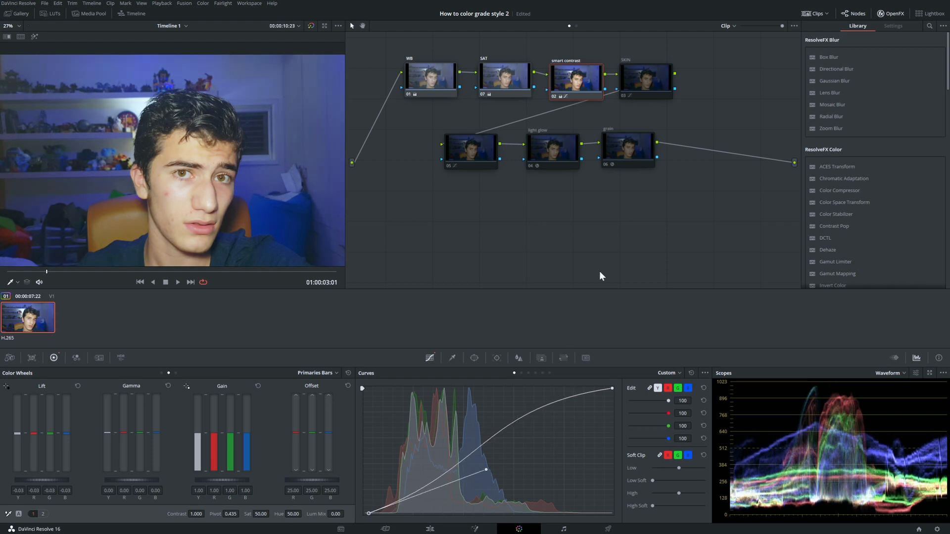
key(ctrl+d)
key(ctrl+d)
key(ctrl+d)
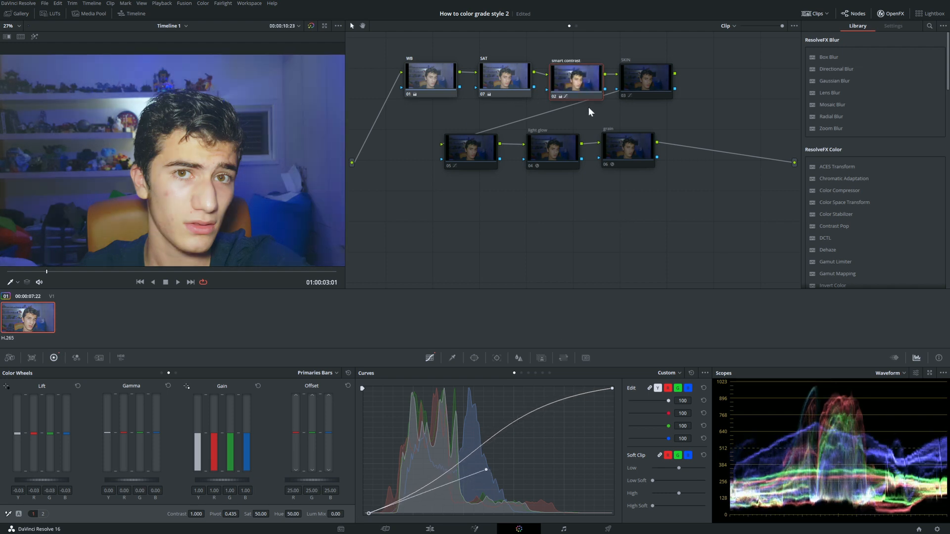
key(ctrl+d)
Save the project and enable the SKIN node.
click(634, 74)
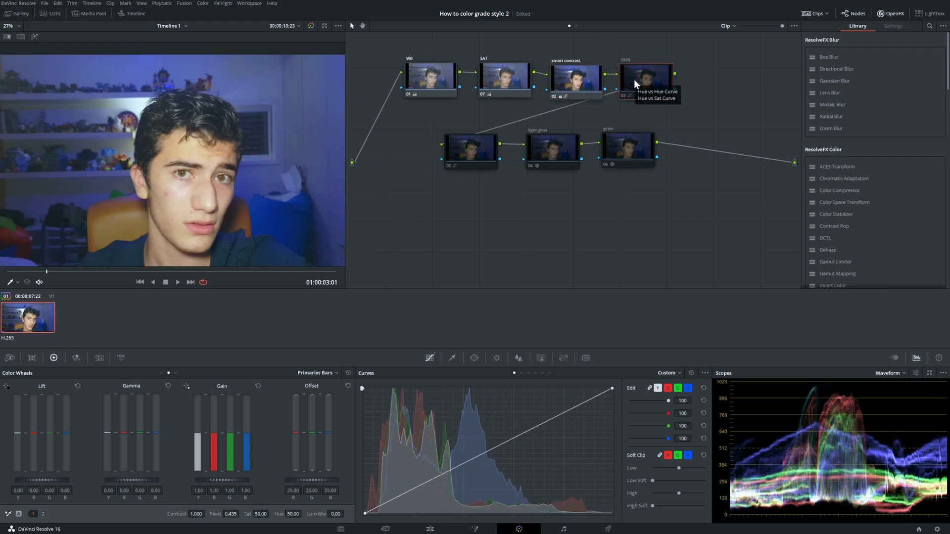
key(ctrl+s)
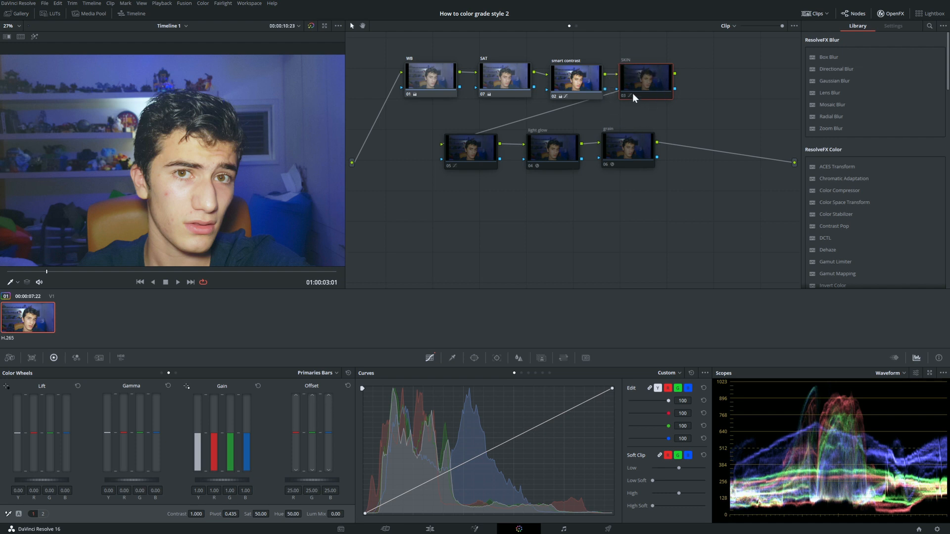
key(ctrl+d)
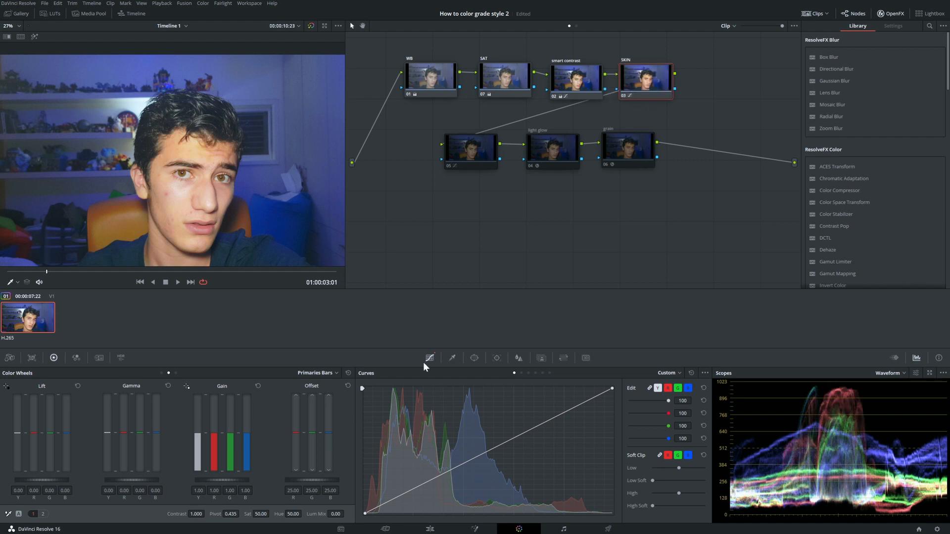
Examine the SKIN node's Hue Vs Hue and Hue Vs Sat curve adjustments in the skin-tone range.
click(522, 373)
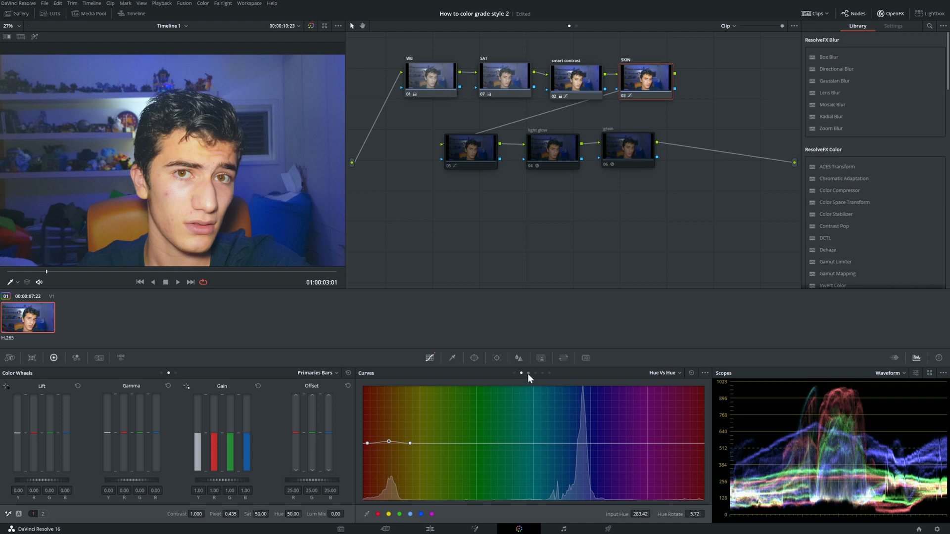
click(527, 373)
click(521, 373)
click(527, 373)
drag(401, 425, 393, 437)
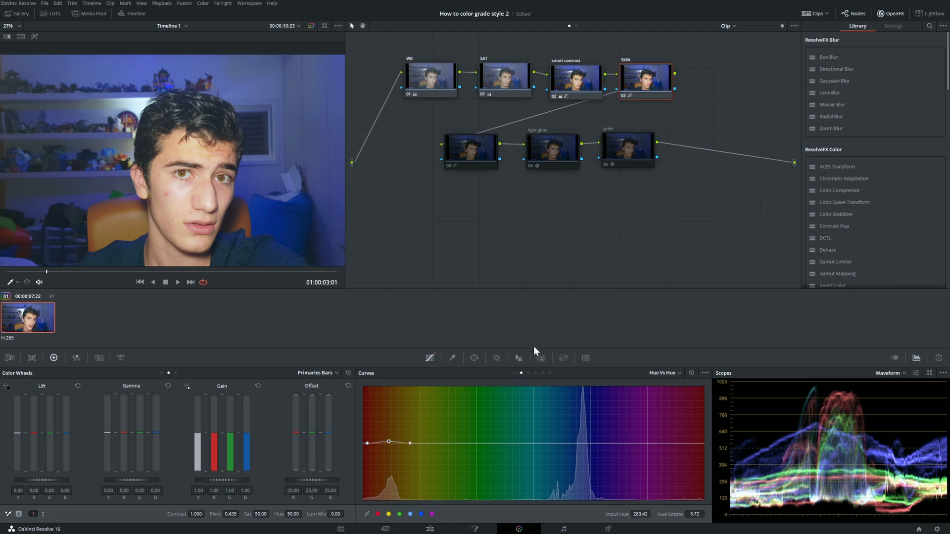
Add a small circular window to the SKIN node, place it on the forehead, and set its softness to 0.64.
click(474, 358)
click(372, 428)
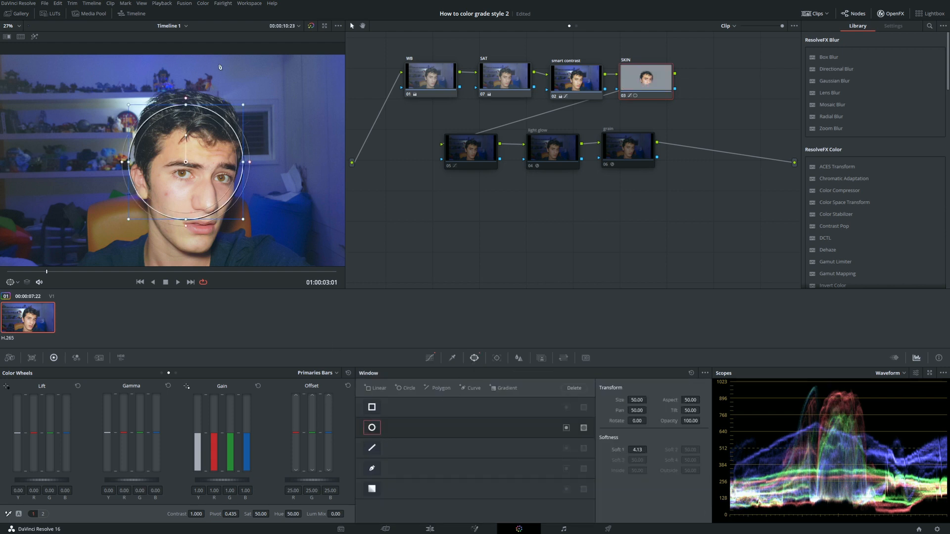
drag(243, 105, 184, 201)
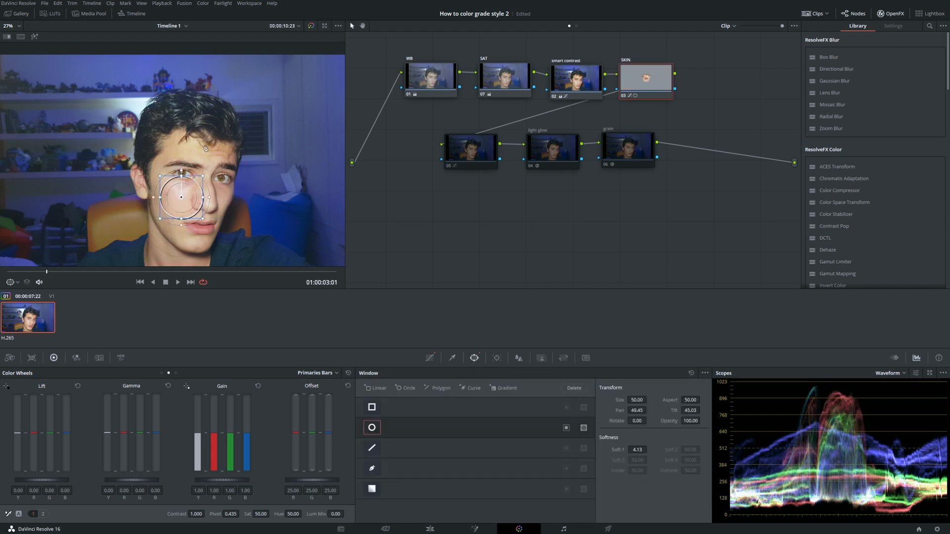
scroll(218, 153, up, 3)
drag(258, 102, 257, 68)
scroll(294, 61, up, 5)
scroll(253, 125, down, 2)
drag(257, 68, 205, 142)
drag(271, 75, 200, 131)
scroll(206, 126, up, 2)
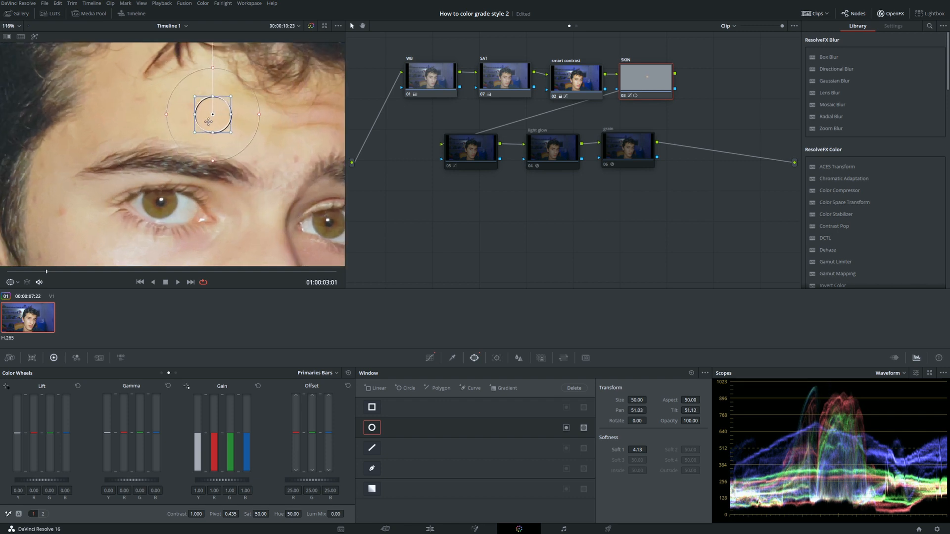
mouse_move(638, 450)
mouse_down()
mouse_move(617, 450)
mouse_move(641, 450)
mouse_up()
Highlight the windowed skin area in the viewer and switch the scope to Vectorscope.
click(35, 35)
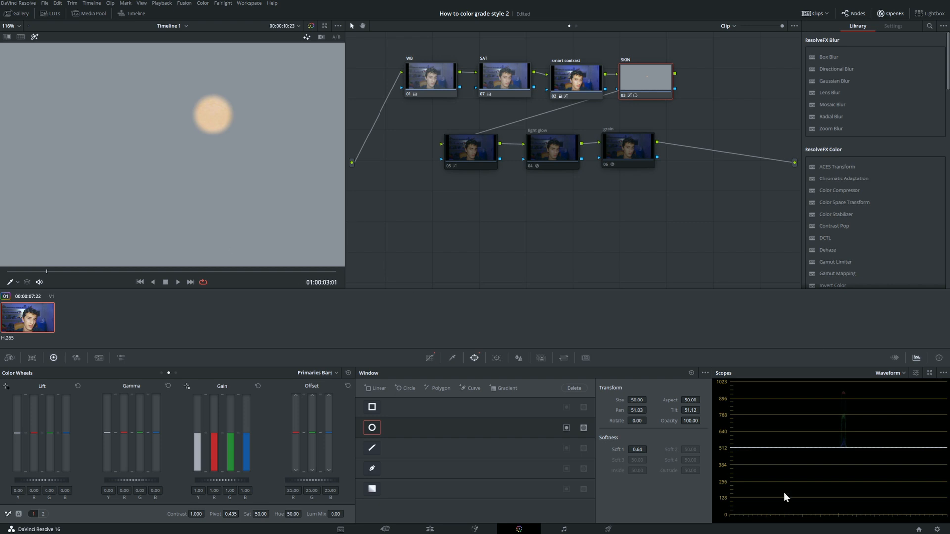
click(875, 379)
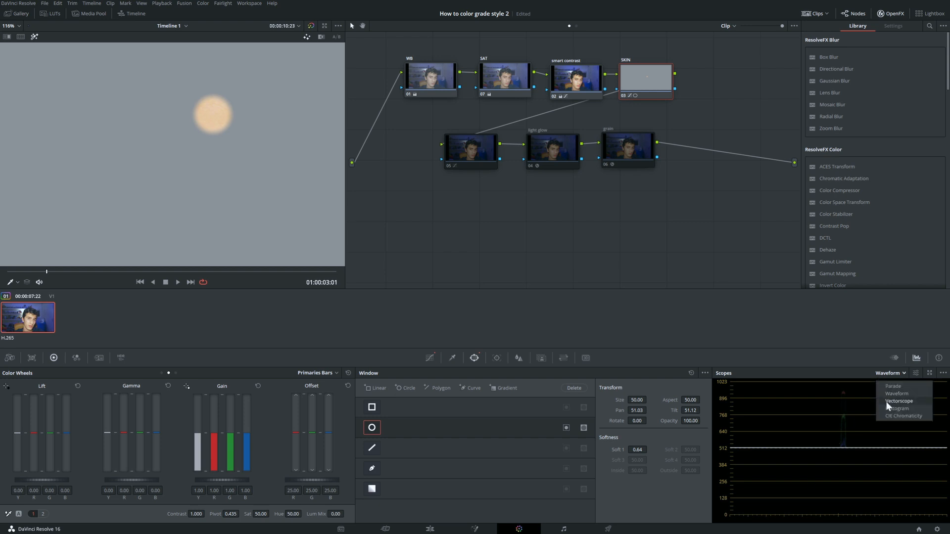
click(886, 400)
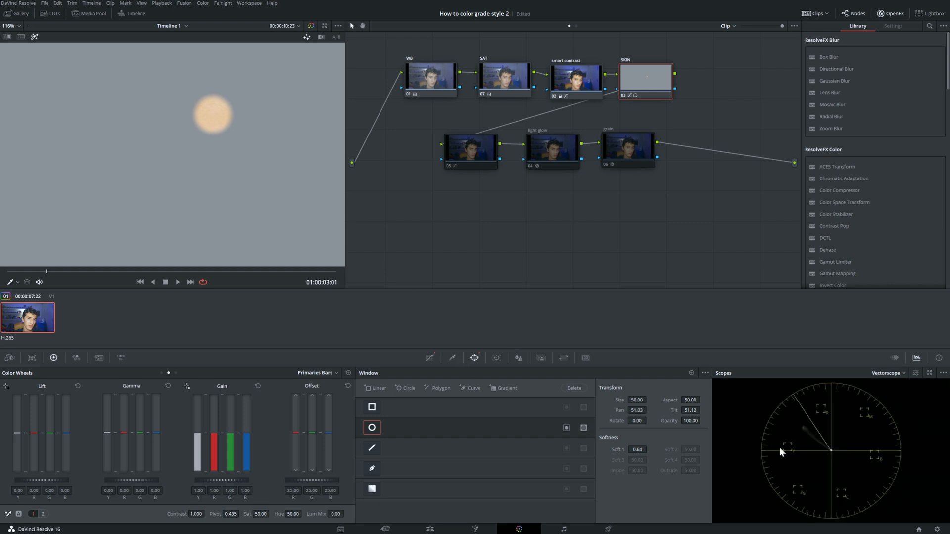
Reset the SKIN node's Hue Vs Hue curve, sample the forehead, and try rotating the sampled skin hue.
click(429, 358)
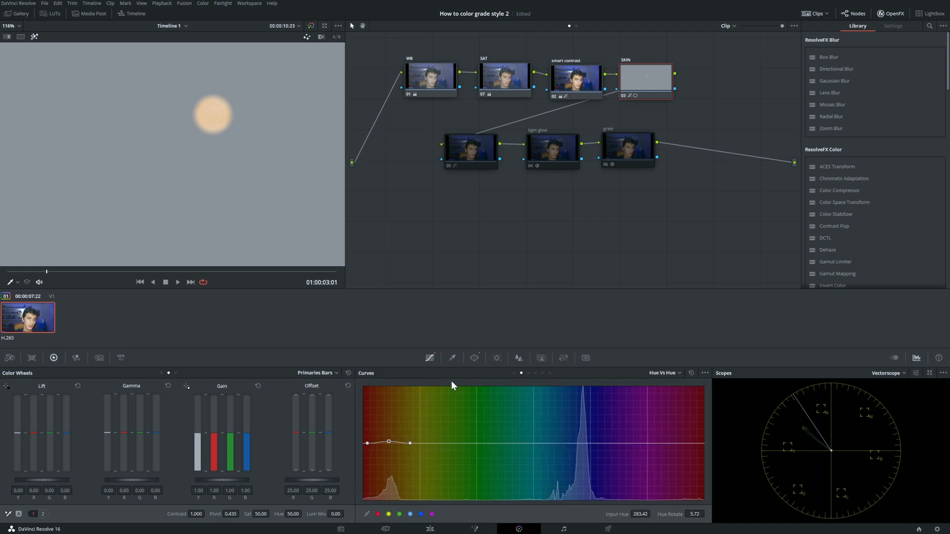
click(691, 373)
click(214, 112)
drag(396, 442, 393, 437)
click(383, 443)
drag(641, 514, 609, 514)
mouse_move(393, 438)
mouse_down()
mouse_move(378, 439)
mouse_move(371, 409)
mouse_move(374, 437)
mouse_move(372, 413)
mouse_move(378, 436)
mouse_move(393, 428)
mouse_move(393, 437)
mouse_up()
click(410, 443)
mouse_move(367, 444)
mouse_down()
mouse_move(364, 404)
mouse_move(476, 402)
mouse_move(360, 449)
mouse_move(365, 443)
mouse_up()
Reset the Hue Vs Hue curve, anchor both sides of the skin range, and raise its middle to a Hue Rotate of about 18.06.
click(689, 375)
click(412, 444)
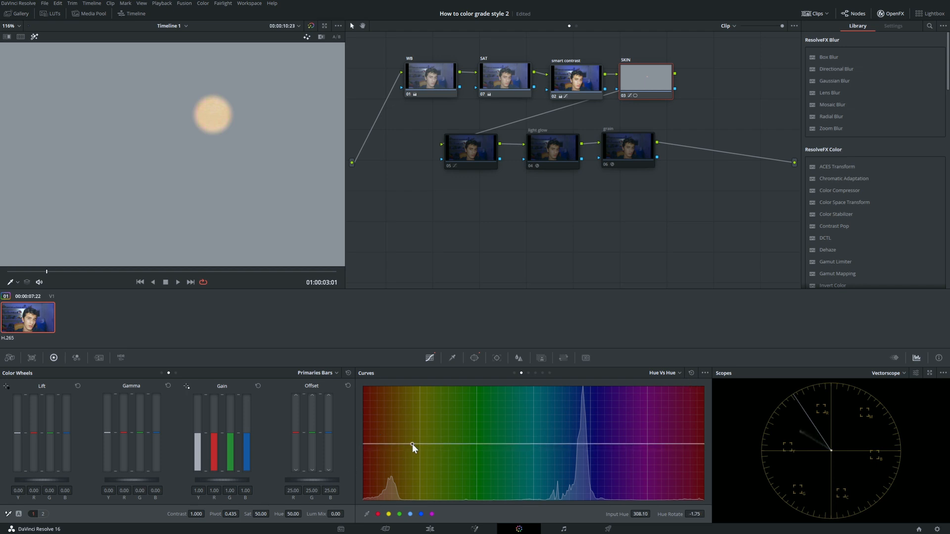
double_click(682, 515)
click(369, 443)
drag(393, 443, 395, 438)
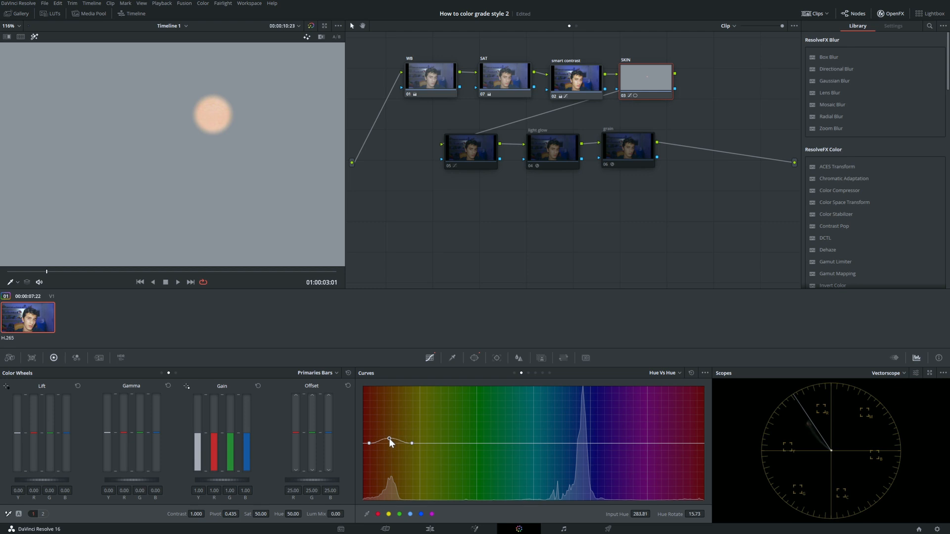
Turn off the viewer highlight and reset the SKIN node's window so the hue correction covers the whole image.
click(34, 36)
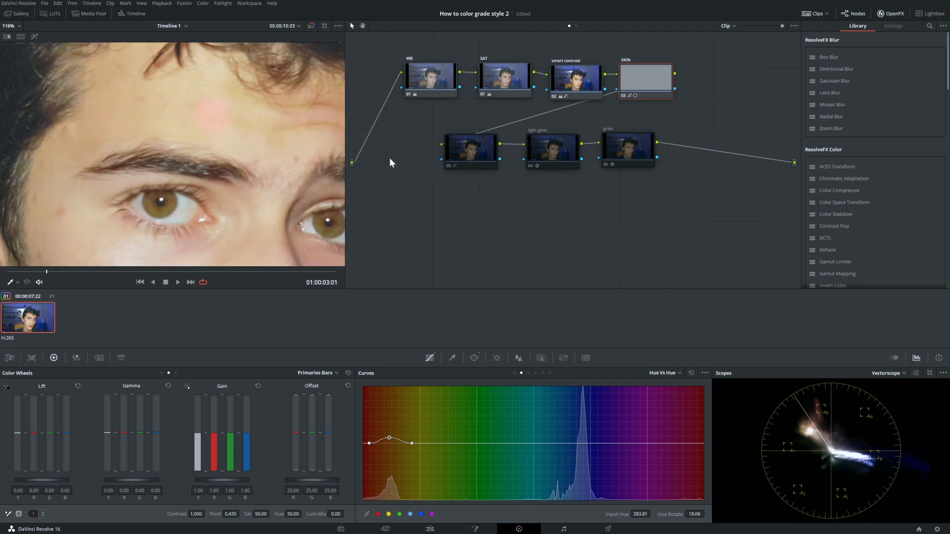
scroll(182, 145, down, 2)
scroll(181, 145, down, 1)
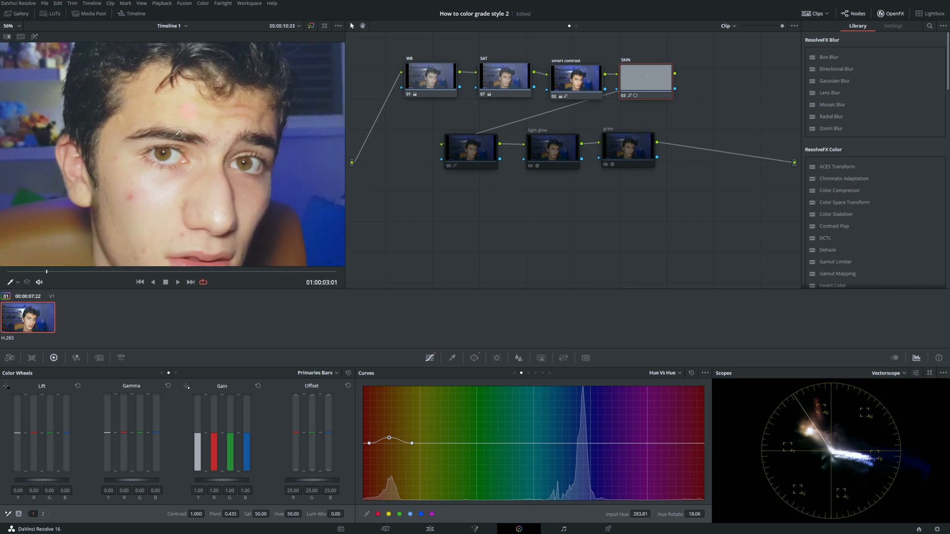
click(474, 358)
click(691, 373)
scroll(252, 110, down, 2)
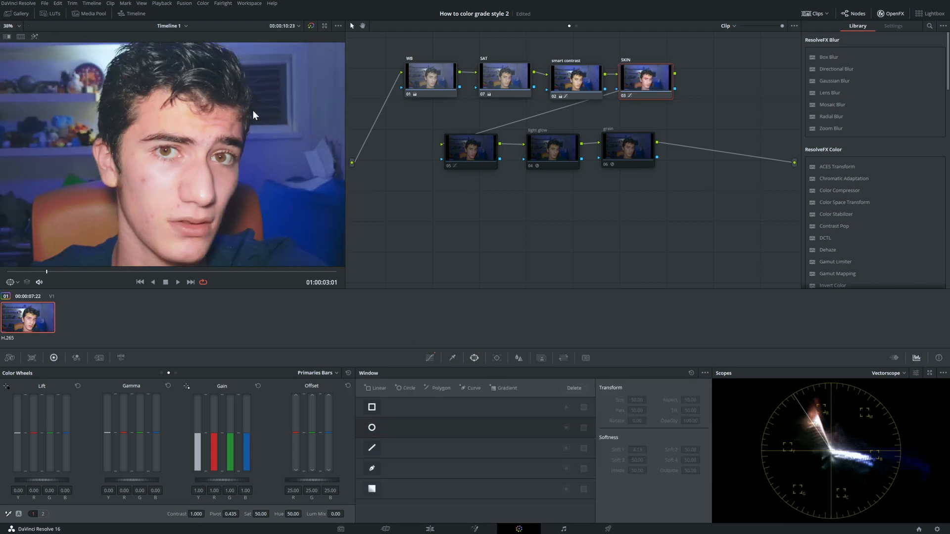
scroll(232, 120, up, 4)
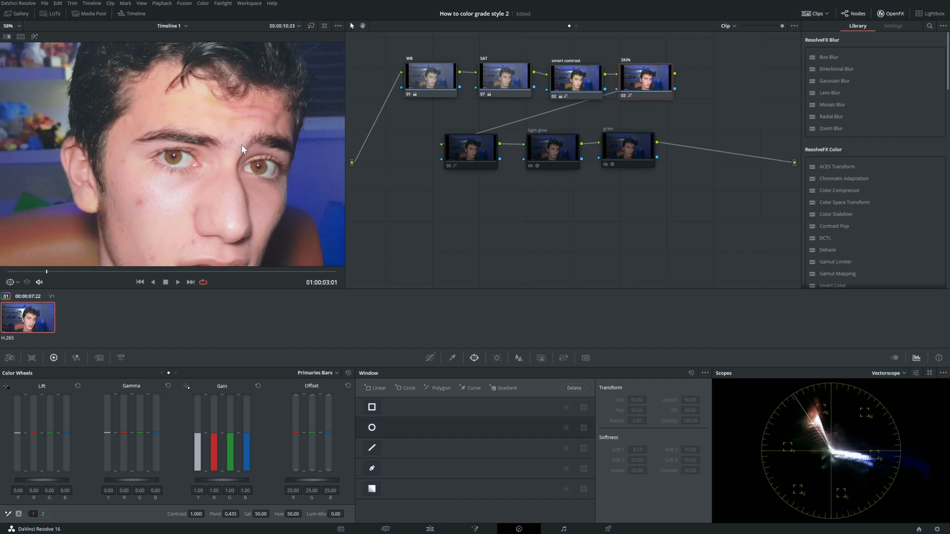
Select the smart contrast node and compare the image with the node off and on.
click(429, 357)
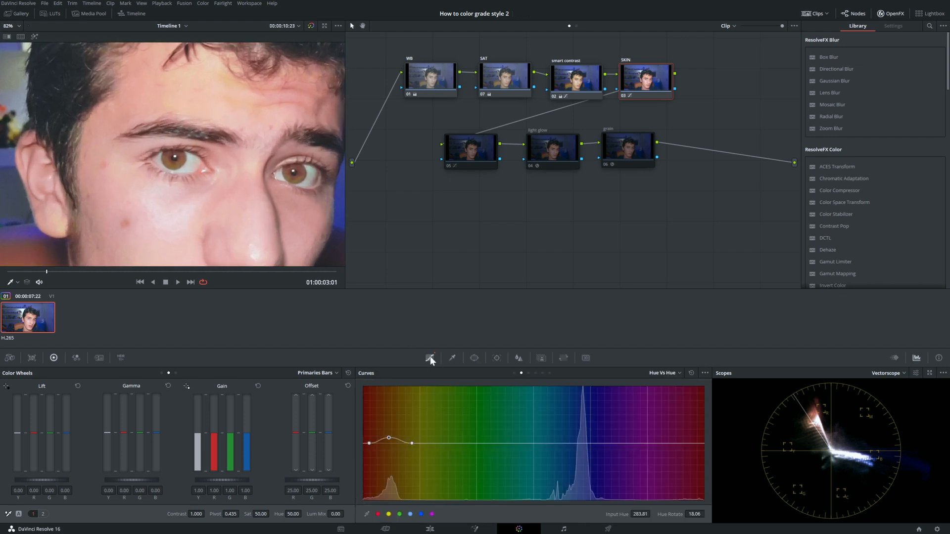
click(514, 373)
click(563, 78)
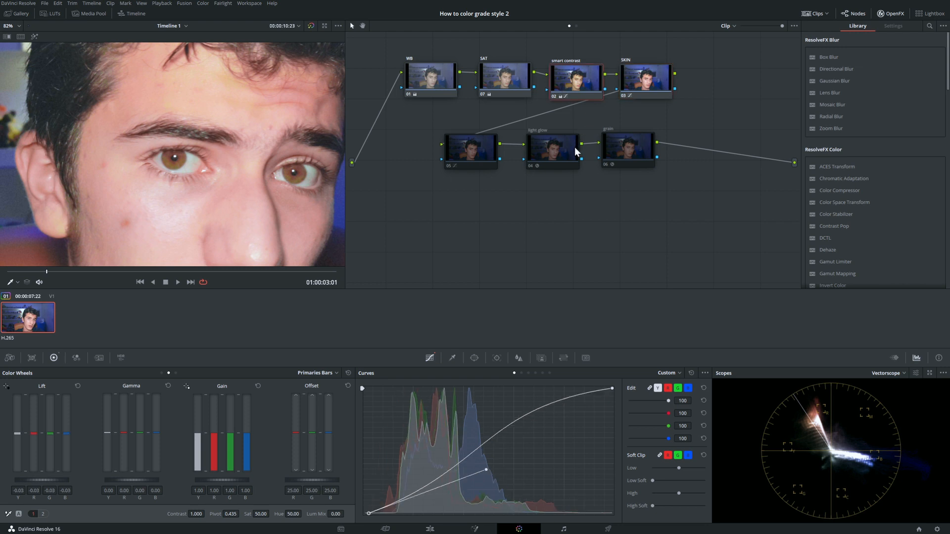
key(ctrl+d)
key(ctrl+d)
scroll(237, 193, down, 5)
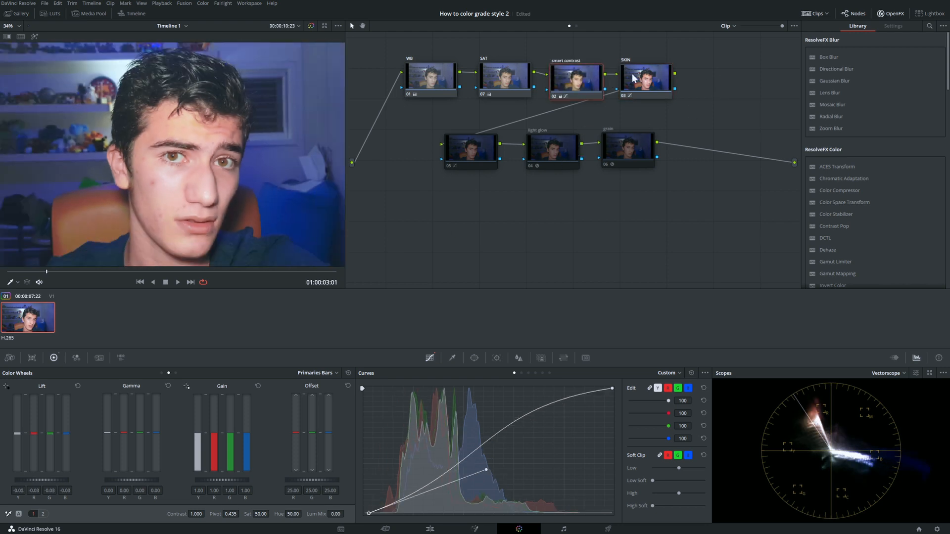
Shorten the black-point handle on the smart contrast node's custom curve to soften the shadow contrast.
click(500, 76)
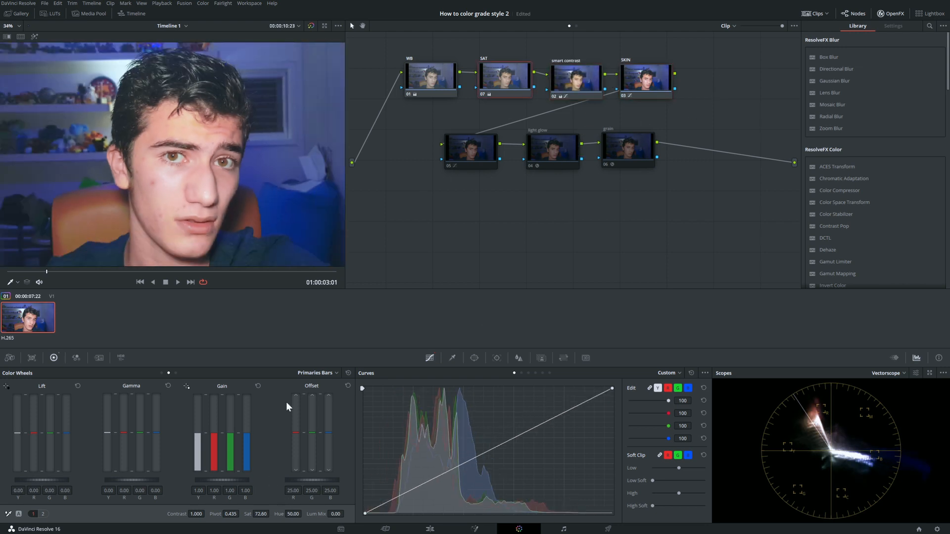
click(563, 82)
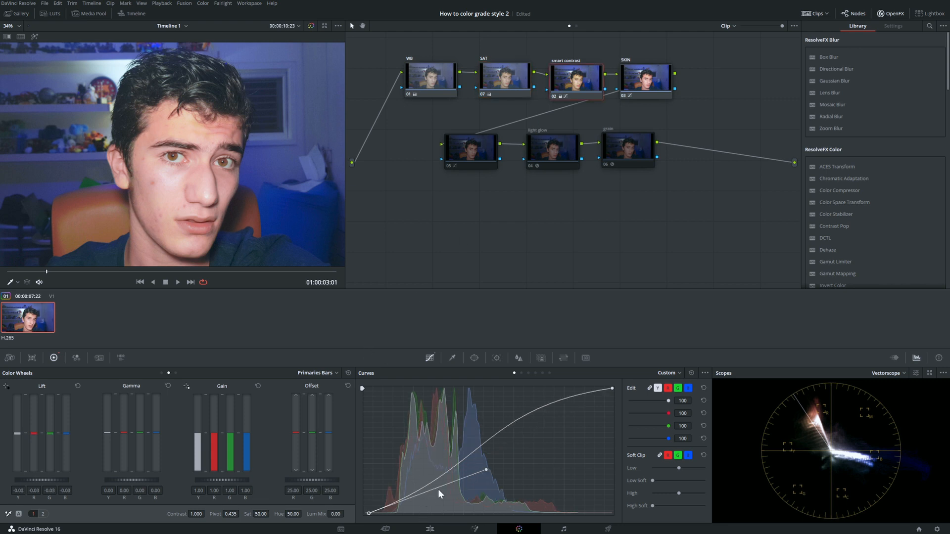
drag(484, 471, 436, 481)
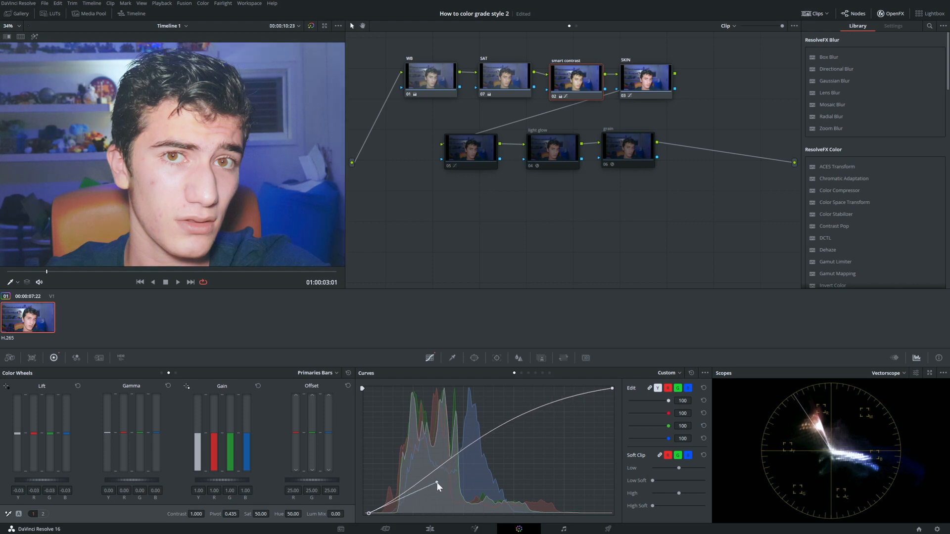
Lower the skin-tone point on the SKIN node's Hue Vs Hue curve and fine-tune its hue rotation.
click(646, 76)
click(521, 373)
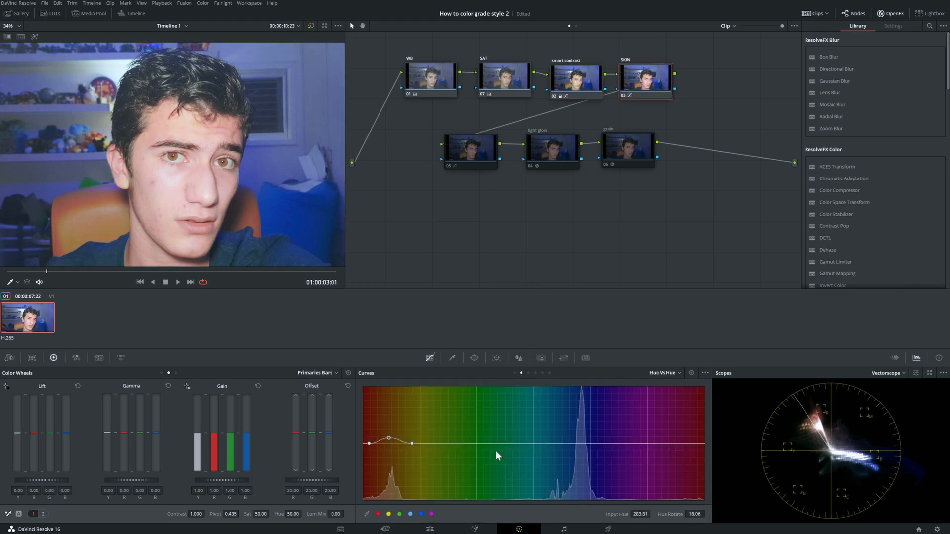
drag(388, 437, 388, 442)
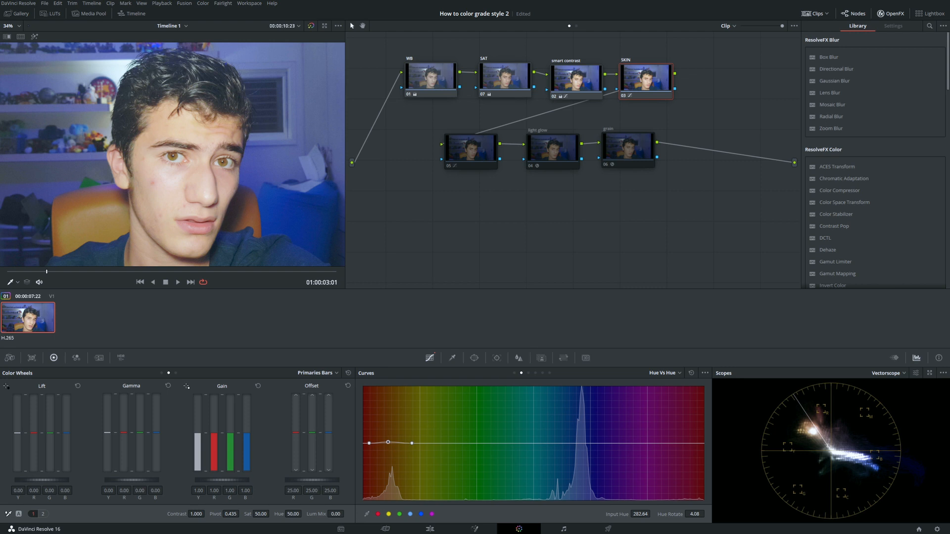
drag(693, 513, 706, 513)
Reset the SKIN node's Hue Vs Sat curve and raise the skin range between two anchor points to a saturation of about 1.22.
click(464, 152)
scroll(211, 168, down, 2)
scroll(212, 167, up, 1)
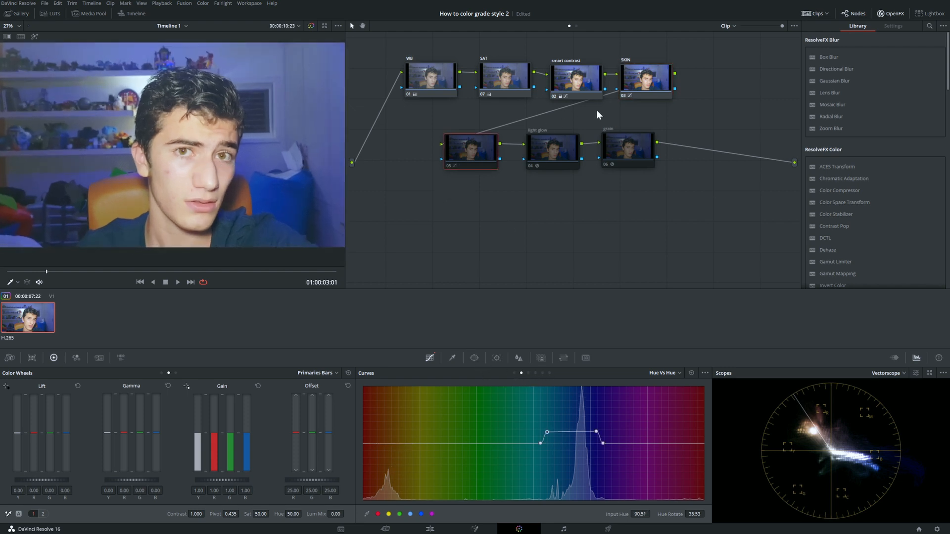
click(664, 79)
click(528, 373)
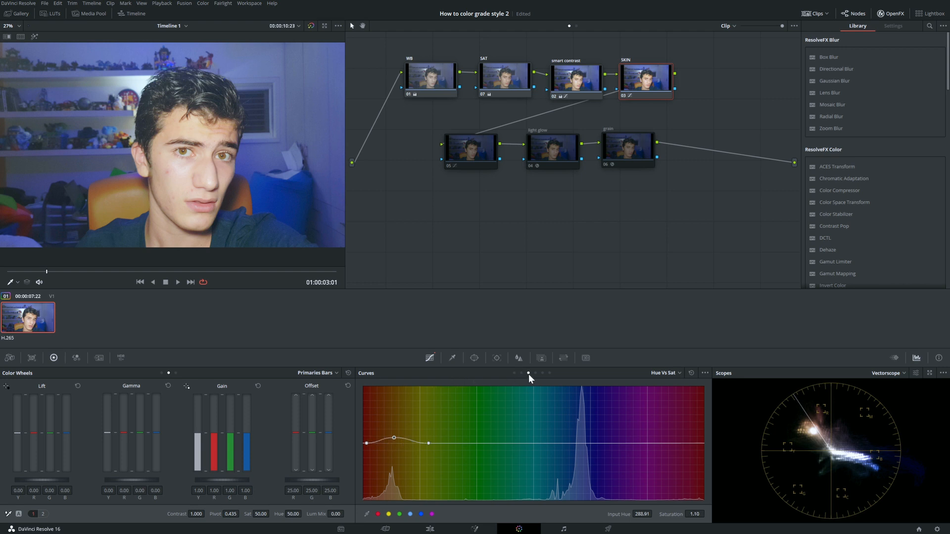
click(692, 373)
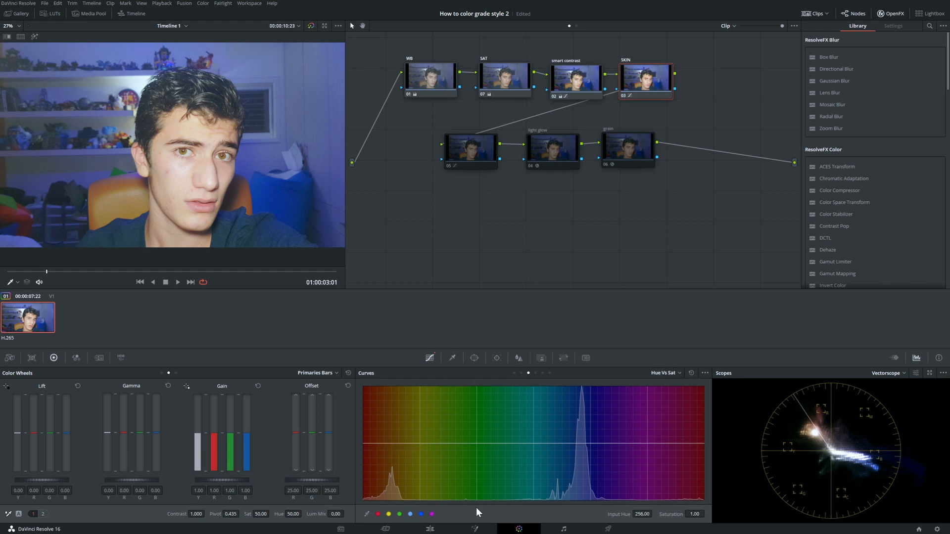
click(420, 443)
click(367, 446)
double_click(680, 510)
mouse_move(399, 441)
mouse_down()
mouse_move(393, 419)
mouse_move(387, 431)
mouse_up()
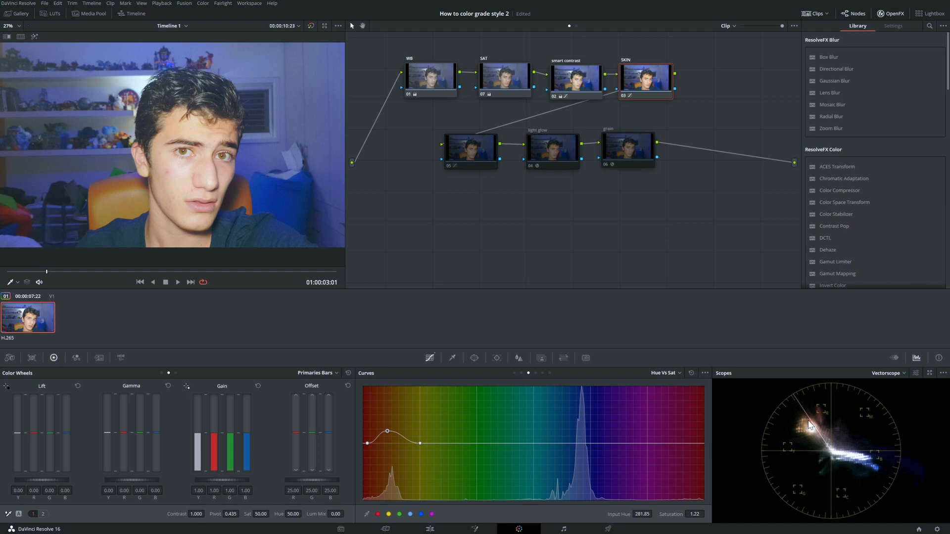
Check the vectorscope with Show 2x Zoom off and on, and slightly lower the Hue Vs Sat skin-tone point.
click(915, 373)
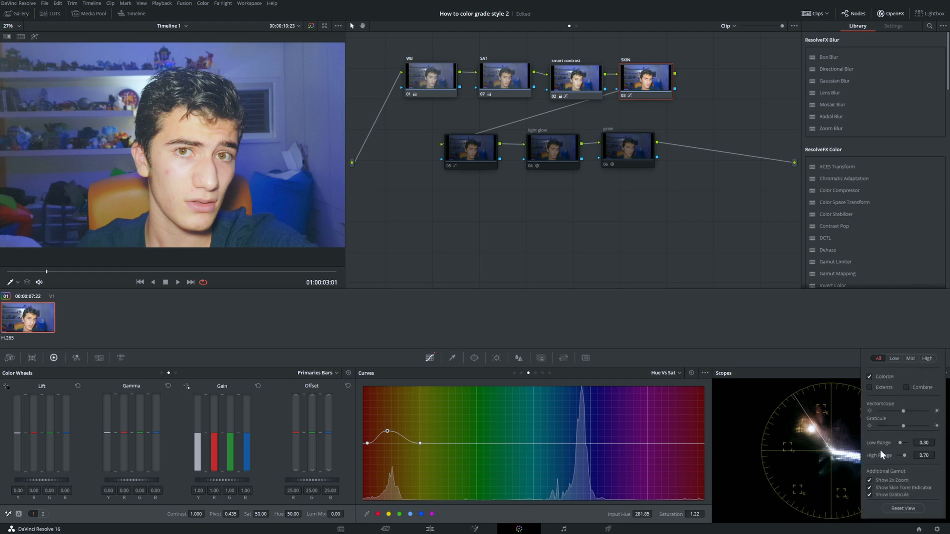
click(869, 481)
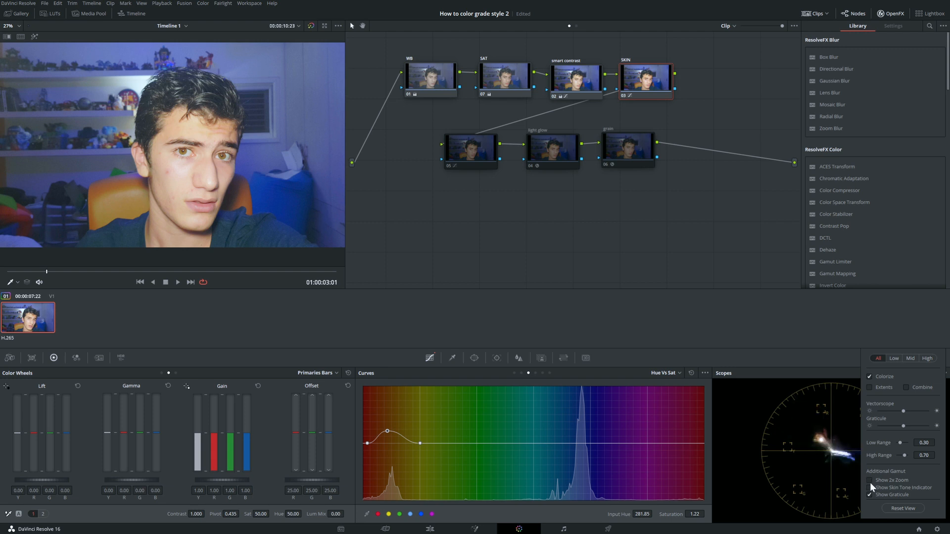
click(869, 480)
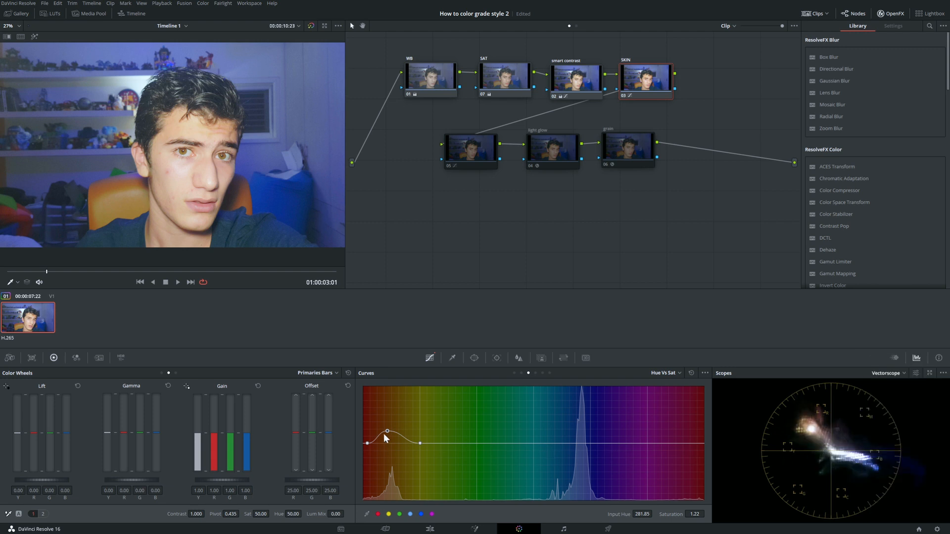
drag(388, 432, 392, 435)
Enable the unlabeled node 05 after SKIN and compare the image with it off and on.
click(483, 145)
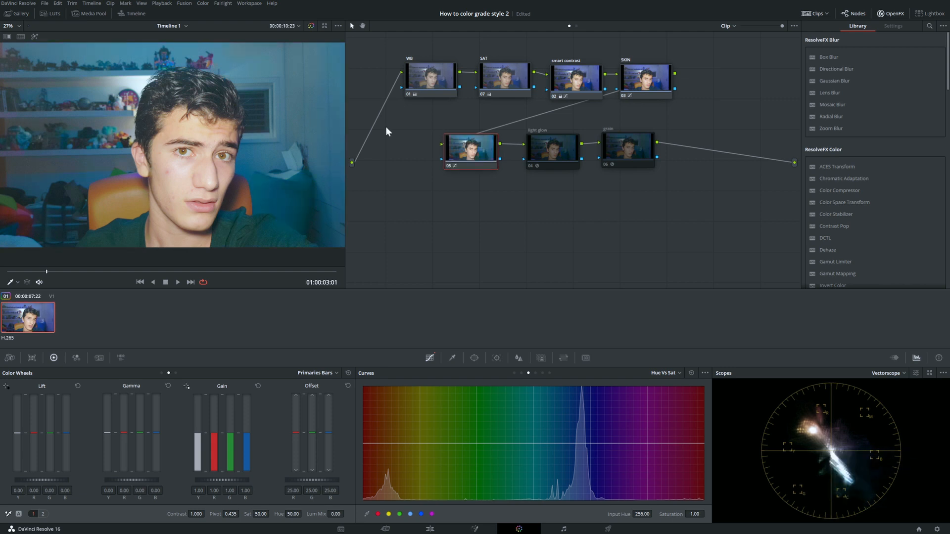
scroll(225, 153, down, 3)
scroll(226, 153, up, 1)
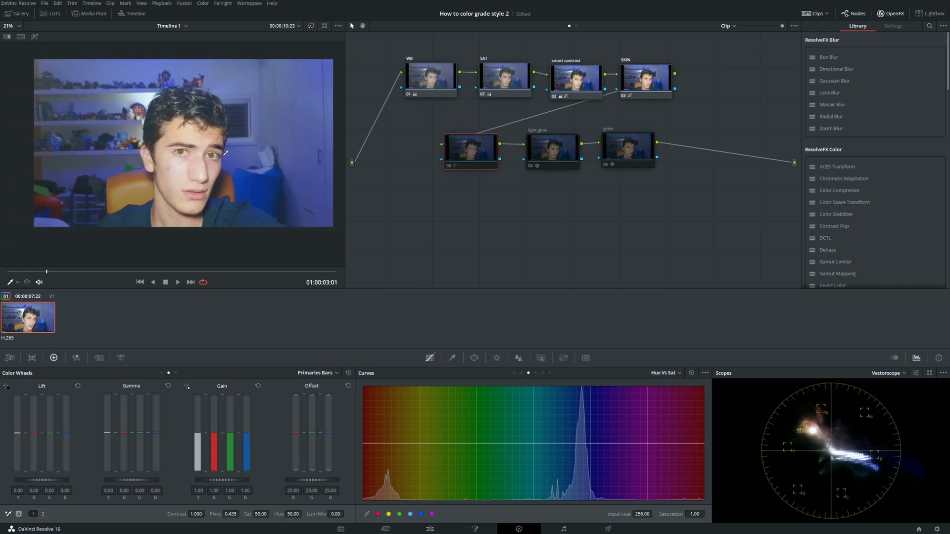
click(449, 166)
right_click(462, 156)
click(414, 198)
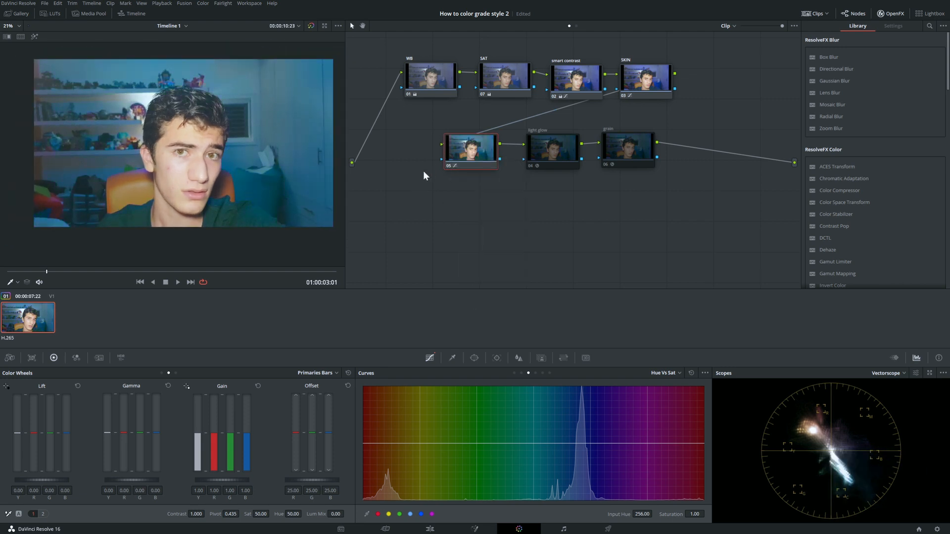
Label node 05 "blue" and compare the image with the node off and on.
drag(423, 171, 416, 211)
right_click(460, 185)
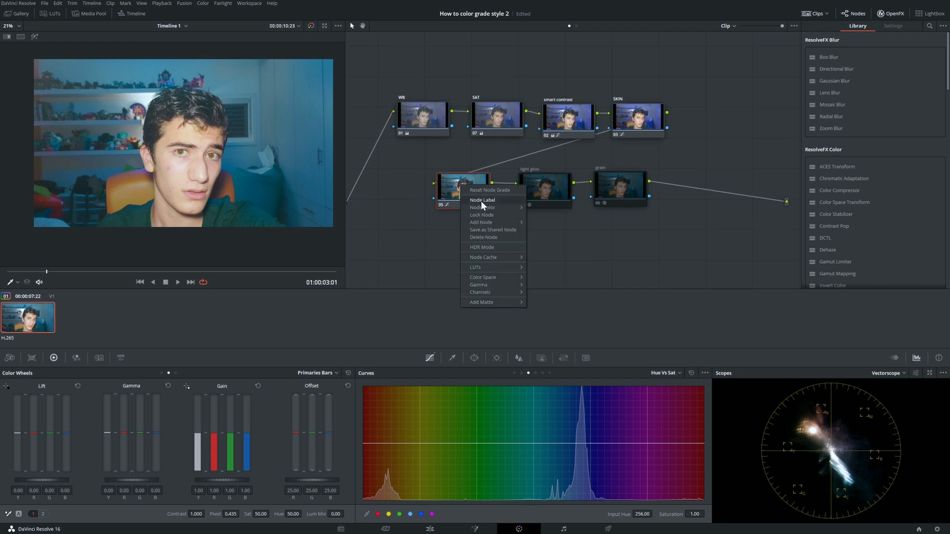
click(481, 201)
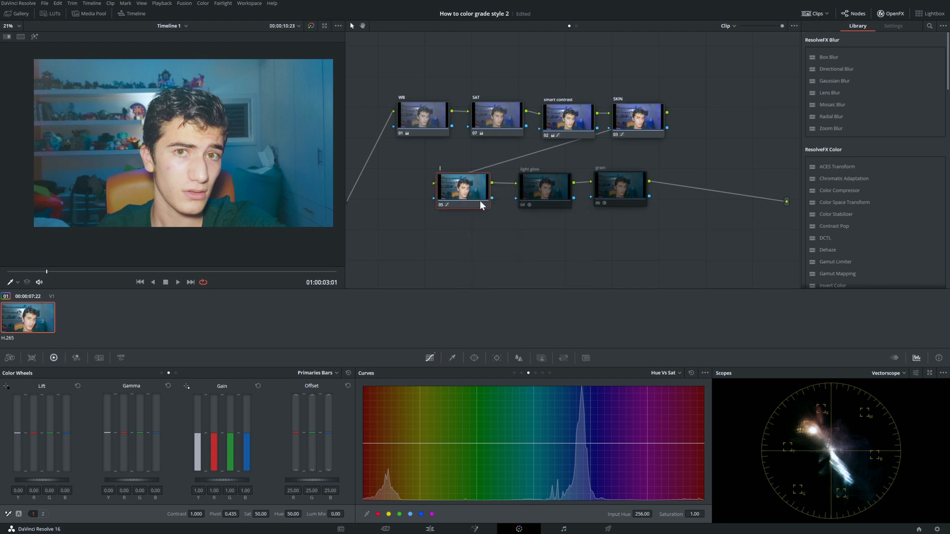
key(Return)
key(ctrl+d)
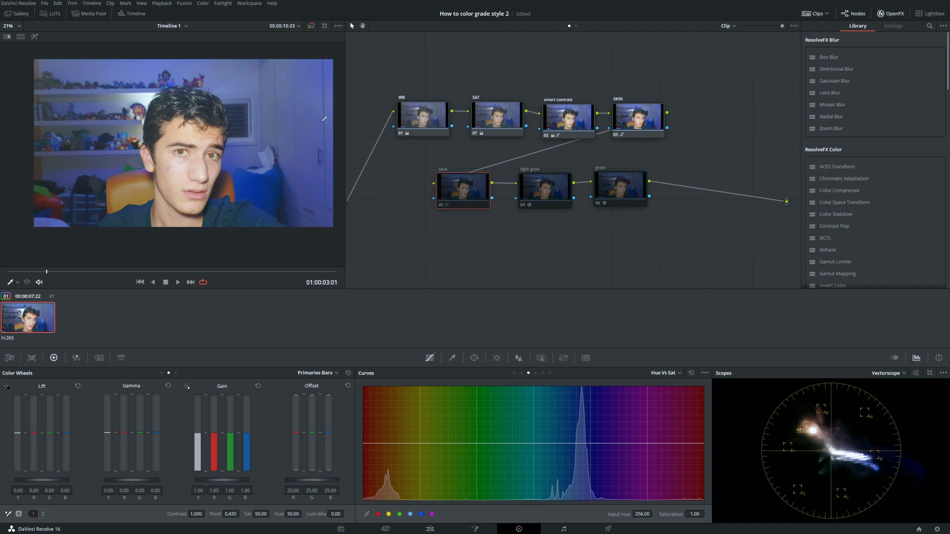
key(ctrl+d)
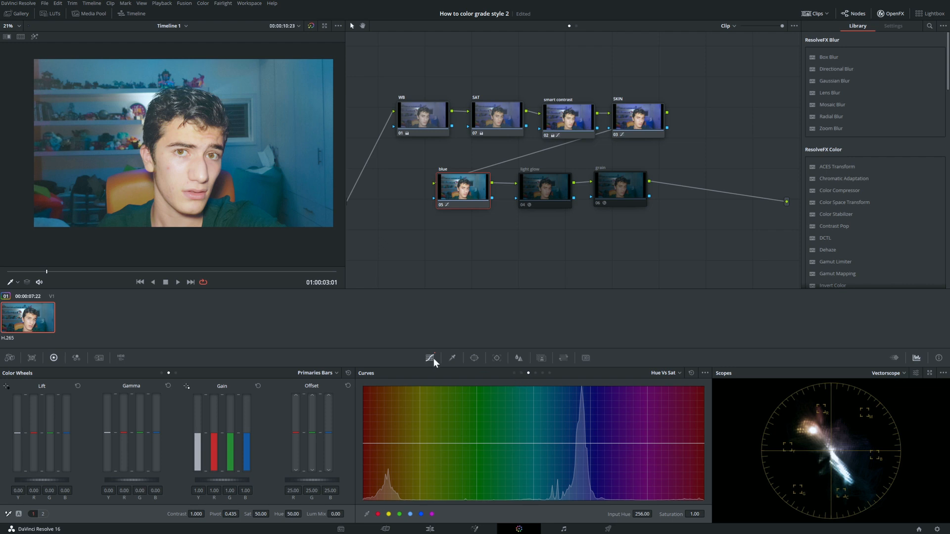
On the blue node's Hue Vs Hue curve, narrow the raised blue range from its green side, placing the outer anchor at input hue 120.91.
click(522, 372)
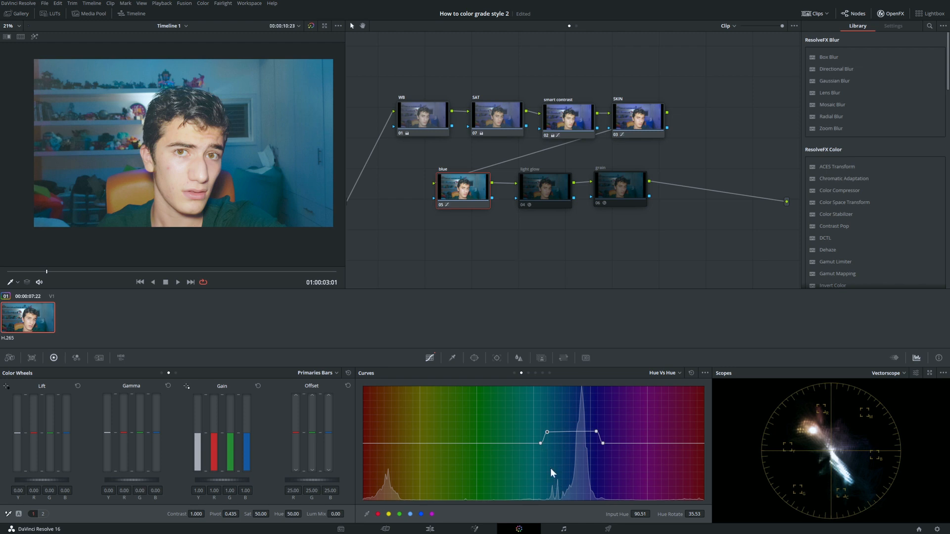
drag(547, 431, 566, 432)
click(540, 443)
drag(641, 514, 663, 514)
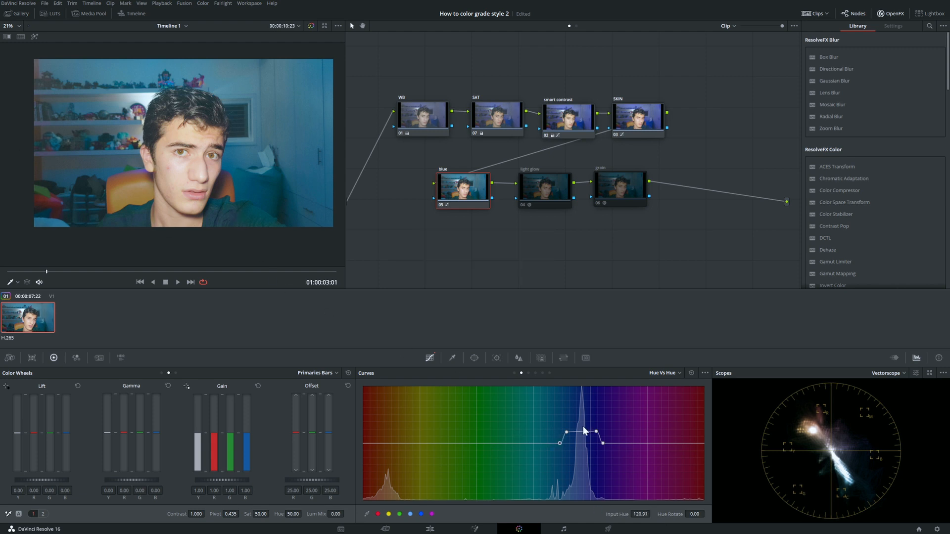
scroll(213, 129, up, 3)
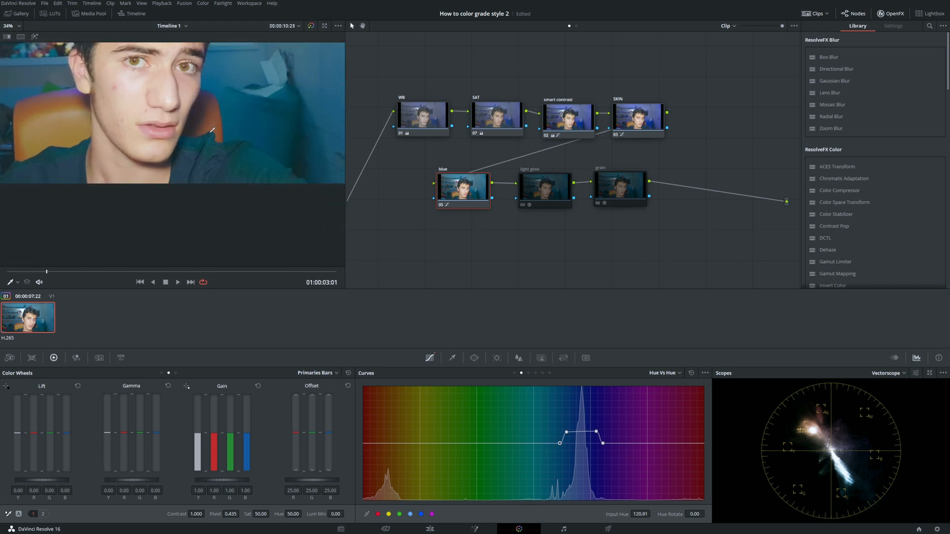
scroll(221, 167, down, 3)
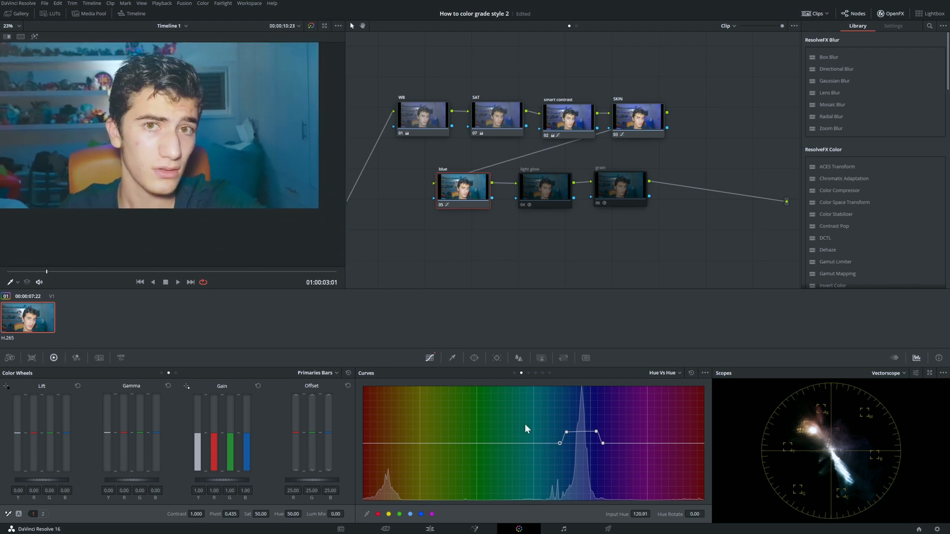
Set the range's green-side upper point to hue rotate 36.63 at input hue 111.55 and compare the image with the blue node off and on.
click(567, 432)
drag(694, 514, 707, 513)
scroll(35, 58, down, 1)
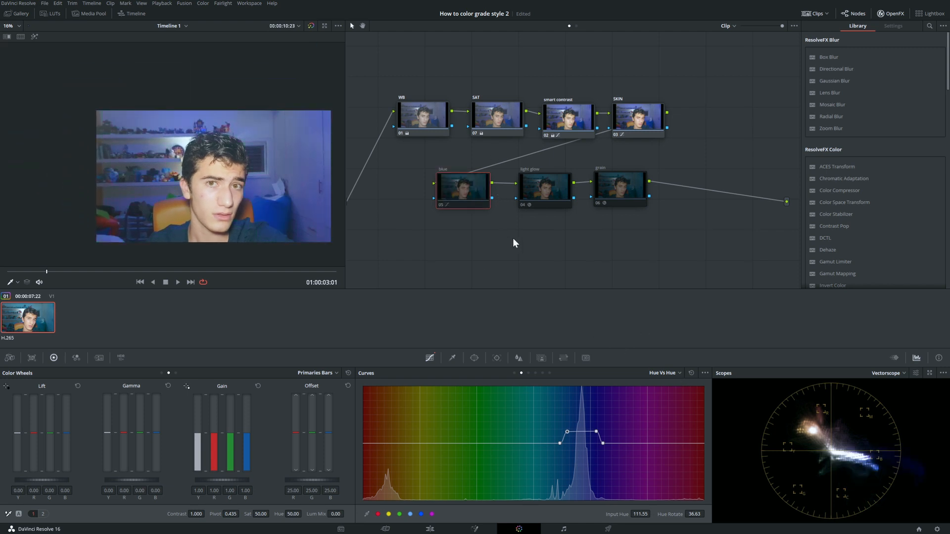
scroll(238, 147, up, 1)
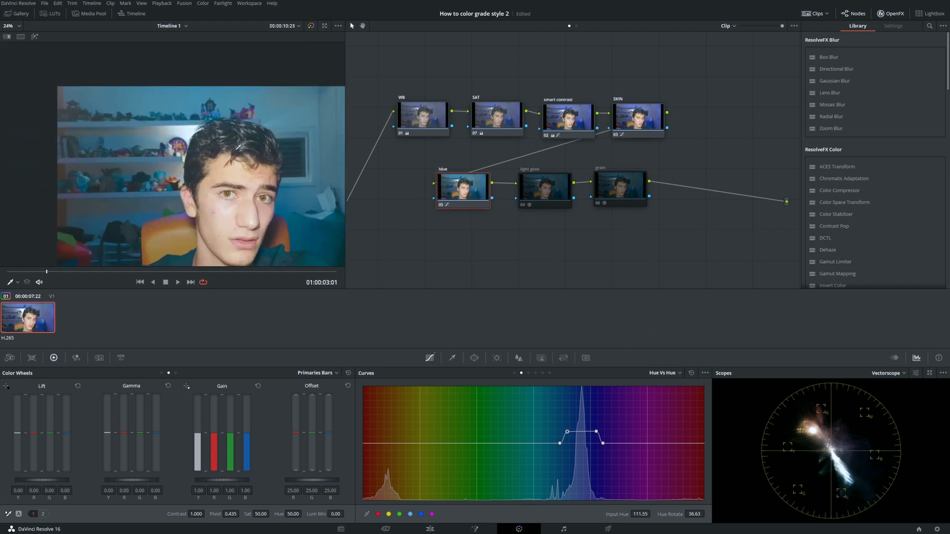
Try raising both upper Hue Vs Hue points to a hue rotate of about 105 and examine the shifted background.
click(596, 432)
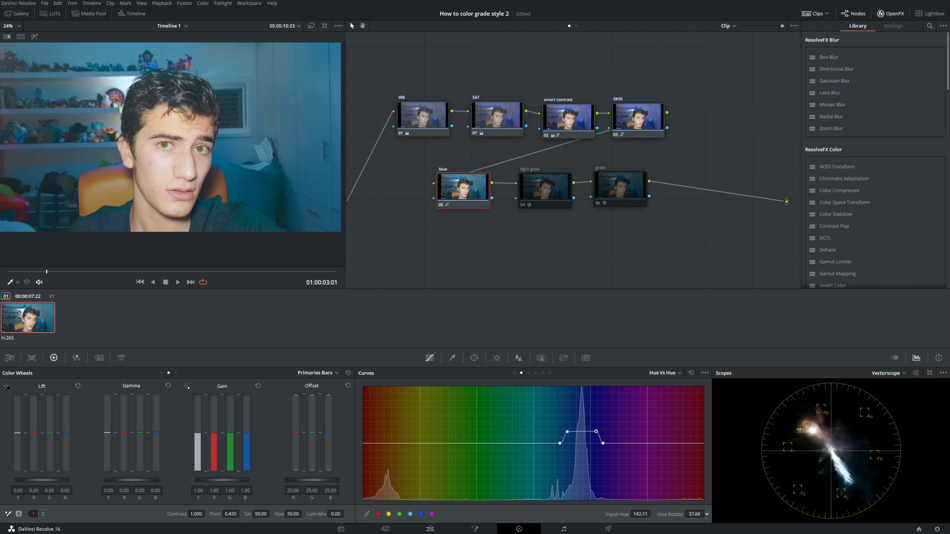
drag(597, 432, 596, 408)
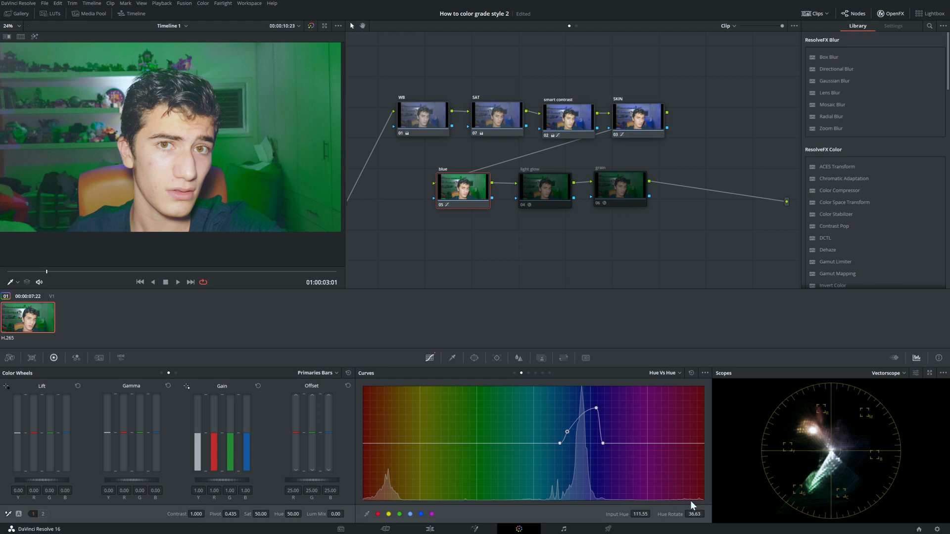
mouse_move(695, 514)
mouse_down()
mouse_move(717, 514)
mouse_move(707, 514)
mouse_up()
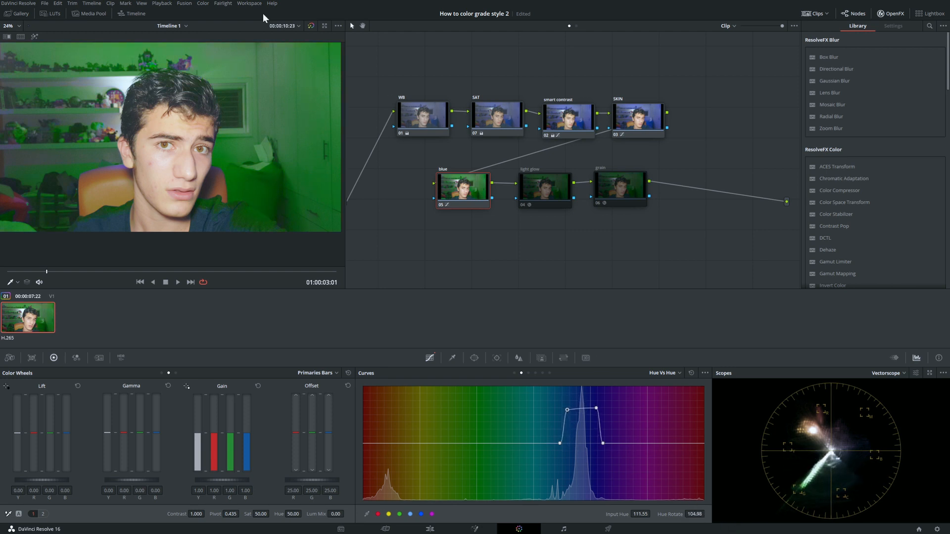
scroll(213, 111, down, 3)
scroll(214, 111, up, 7)
drag(214, 111, 263, 102)
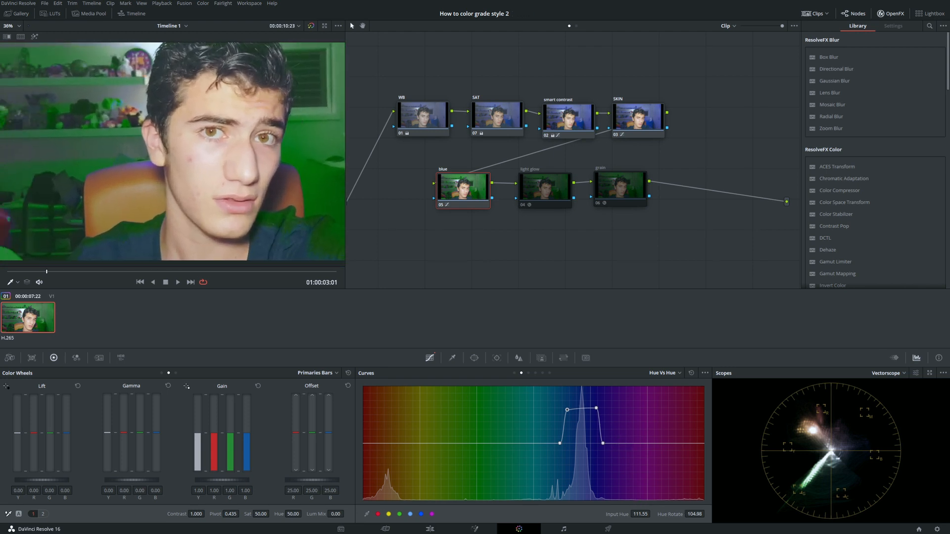
Lower both upper Hue Vs Hue points to a level plateau, with the point at input hue 111.55 at hue rotate 39.83.
drag(694, 514, 643, 514)
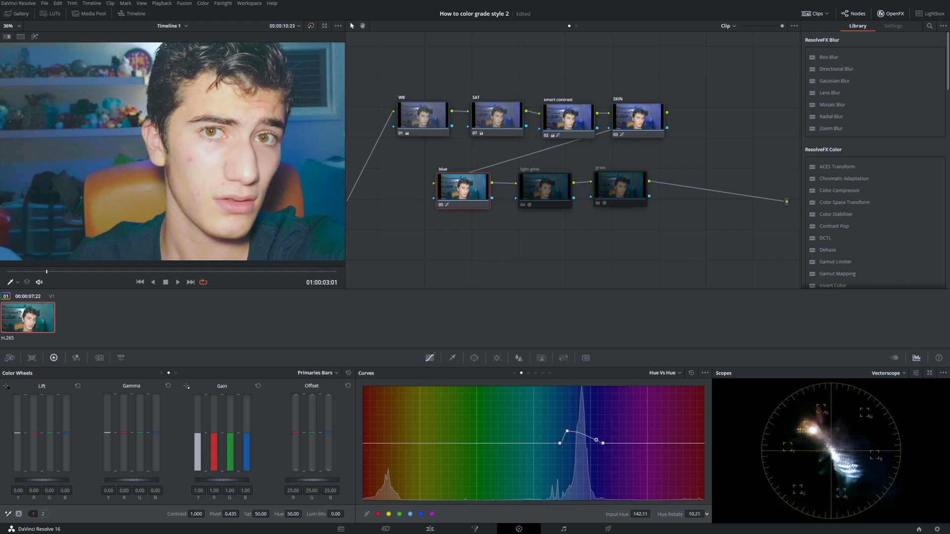
scroll(166, 123, down, 4)
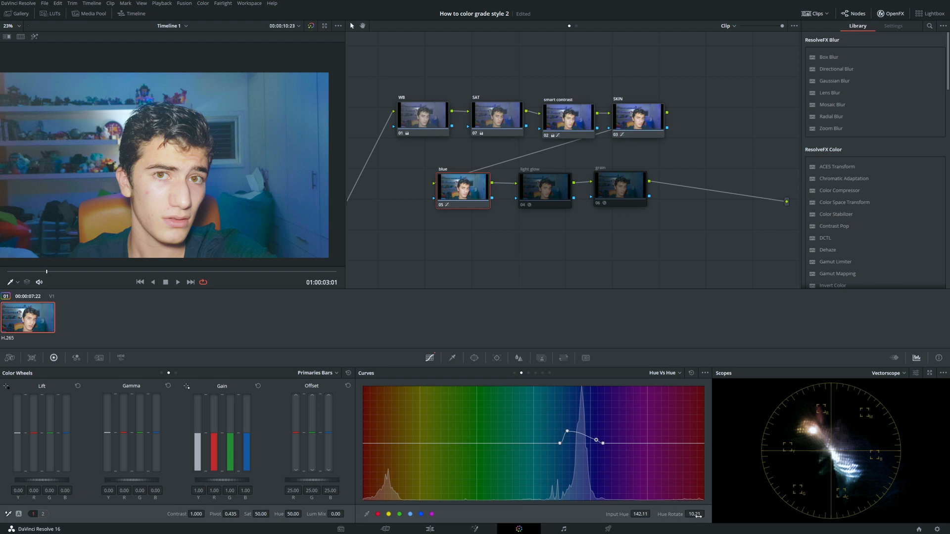
mouse_move(697, 515)
mouse_down()
mouse_move(706, 514)
mouse_move(683, 515)
mouse_move(693, 514)
mouse_up()
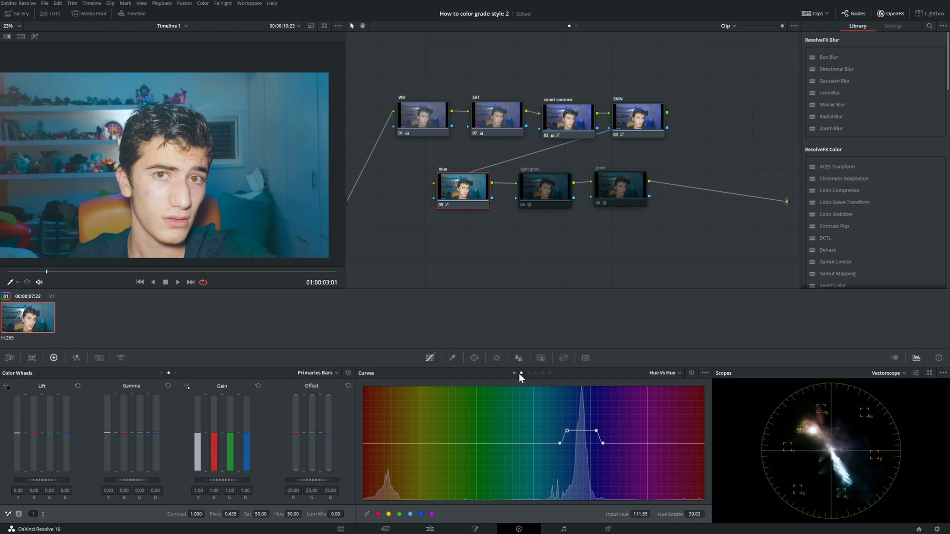
Enable the light glow node and compare the image with it off and on.
click(543, 195)
key(ctrl+d)
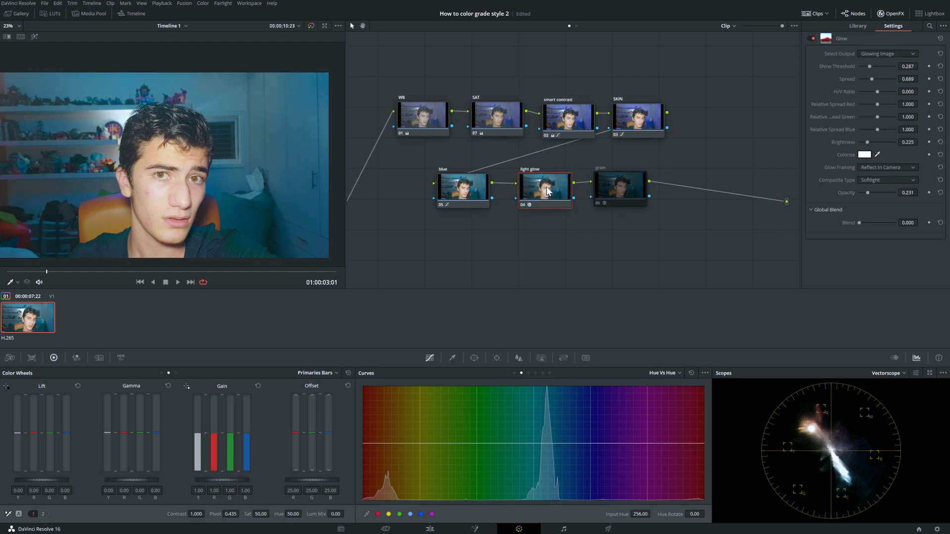
key(ctrl+d)
key(ctrl+d)
key(ctrl+d)
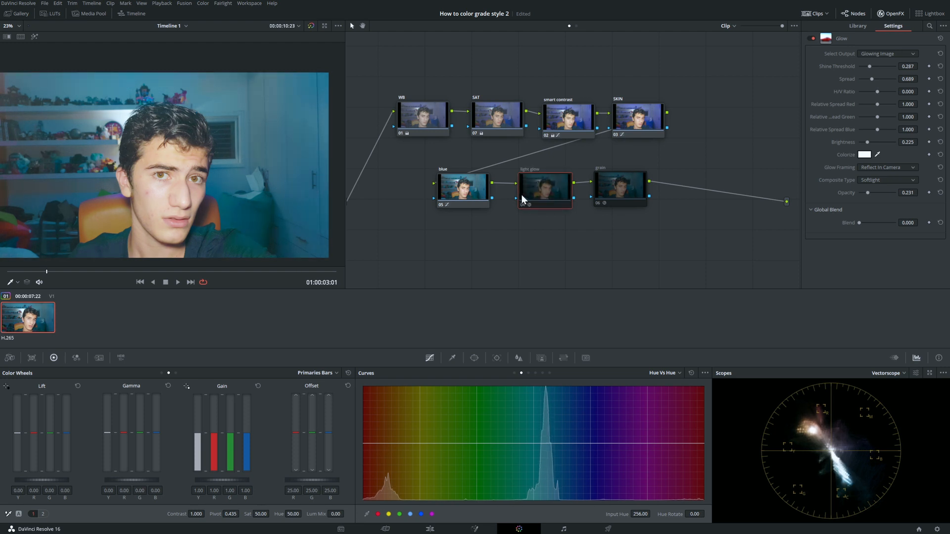
key(ctrl+d)
key(ctrl+d)
key(ctrl+d)
key(ctrl+d)
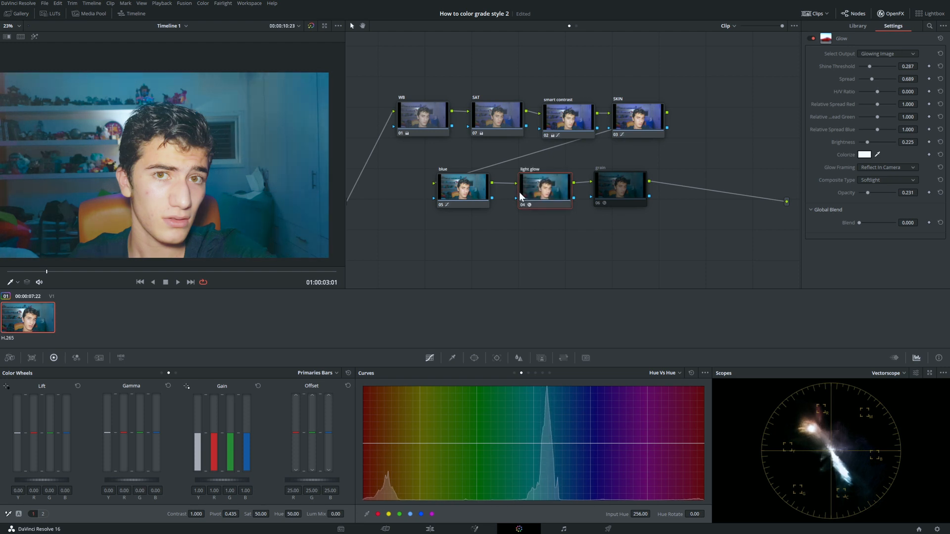
key(ctrl+d)
key(ctrl+d)
key(ctrl+d)
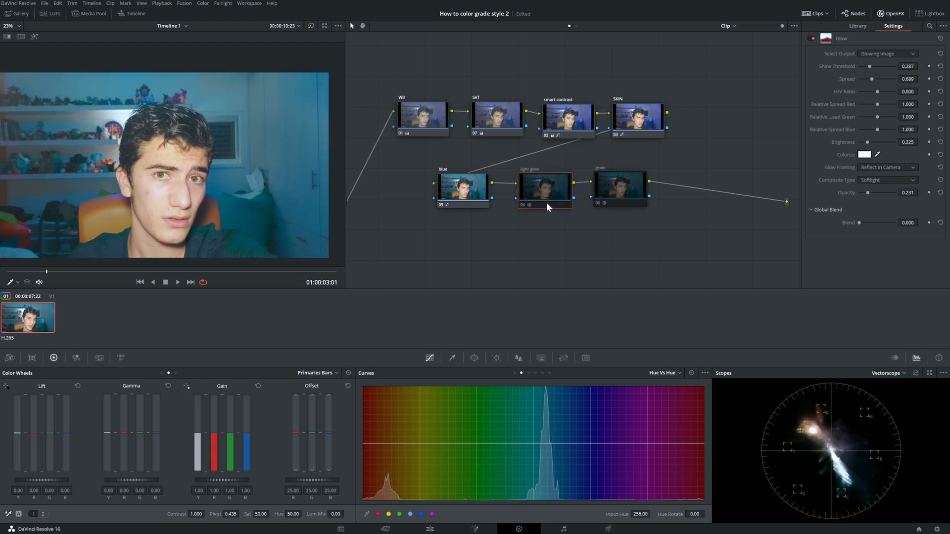
Try a Glow brightness of 0.286 and opacity of 0.165, and check the composite type options, keeping Softlight.
drag(902, 194, 919, 192)
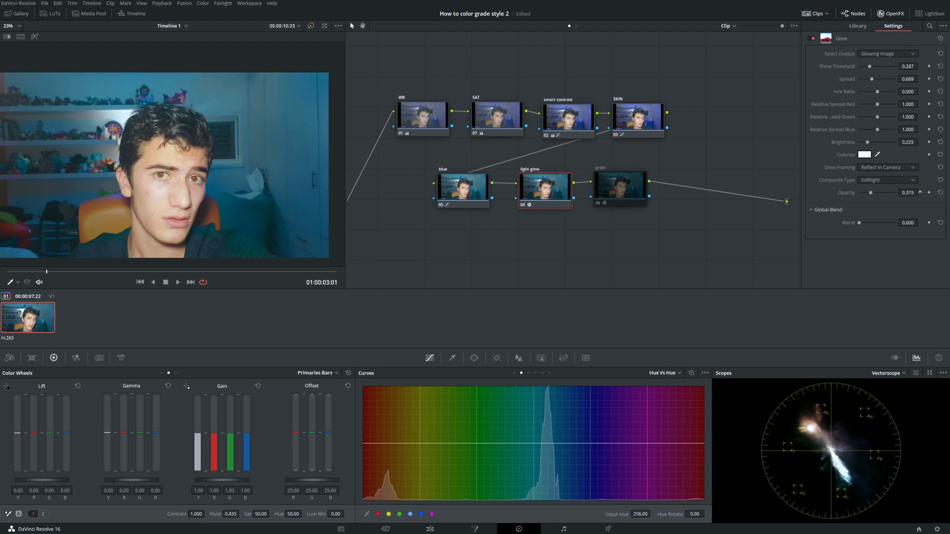
drag(906, 142, 920, 142)
drag(908, 193, 896, 193)
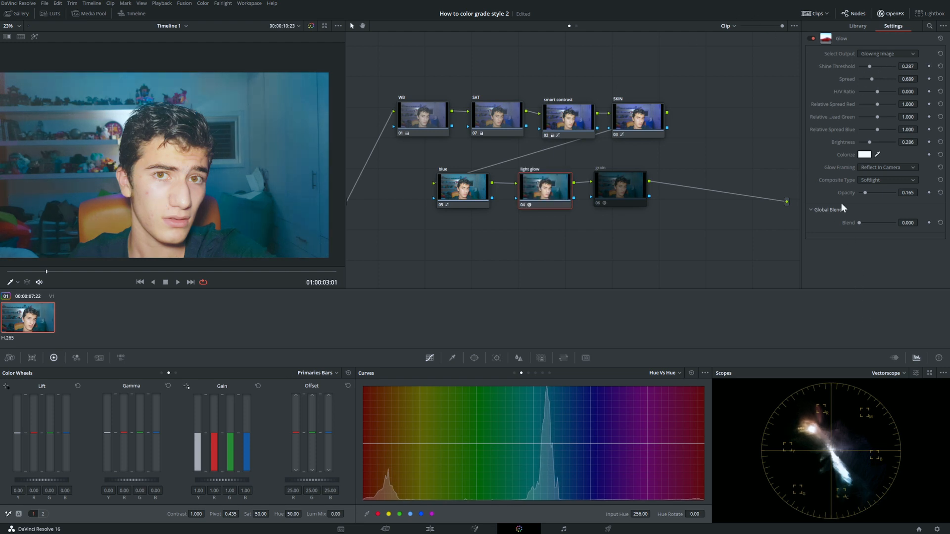
click(894, 180)
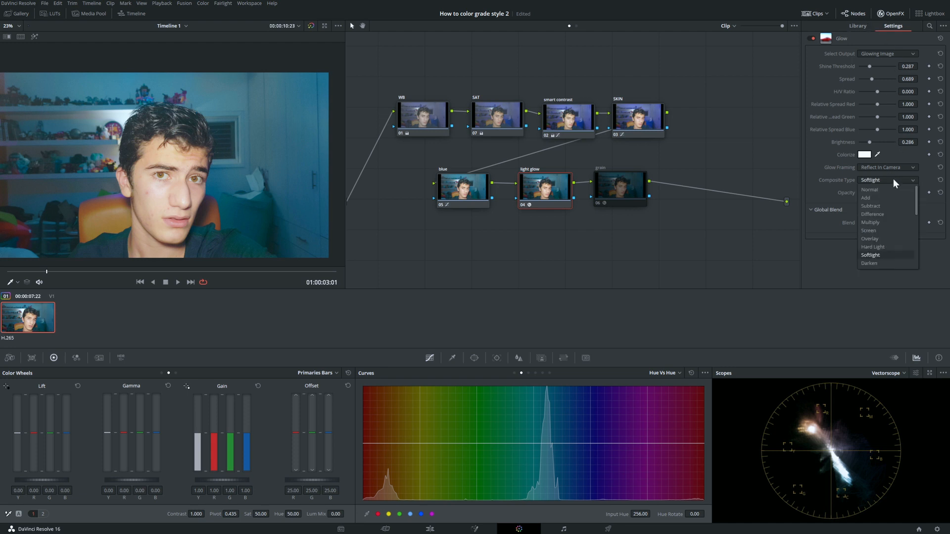
click(894, 181)
Set the Glow's shine threshold to 0.268, spread to 0.651, brightness to 0.203 and opacity to 0.208.
drag(919, 66, 920, 78)
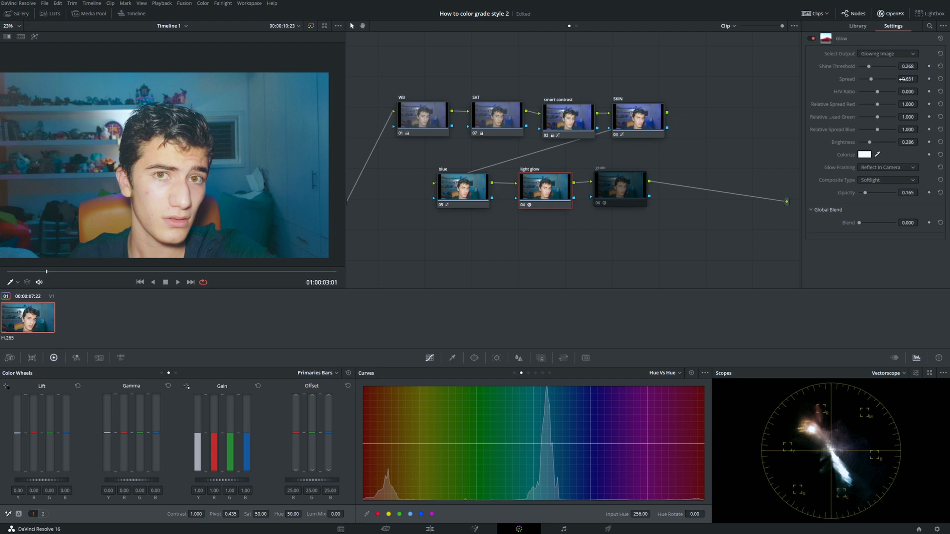
drag(919, 142, 919, 142)
drag(909, 192, 919, 192)
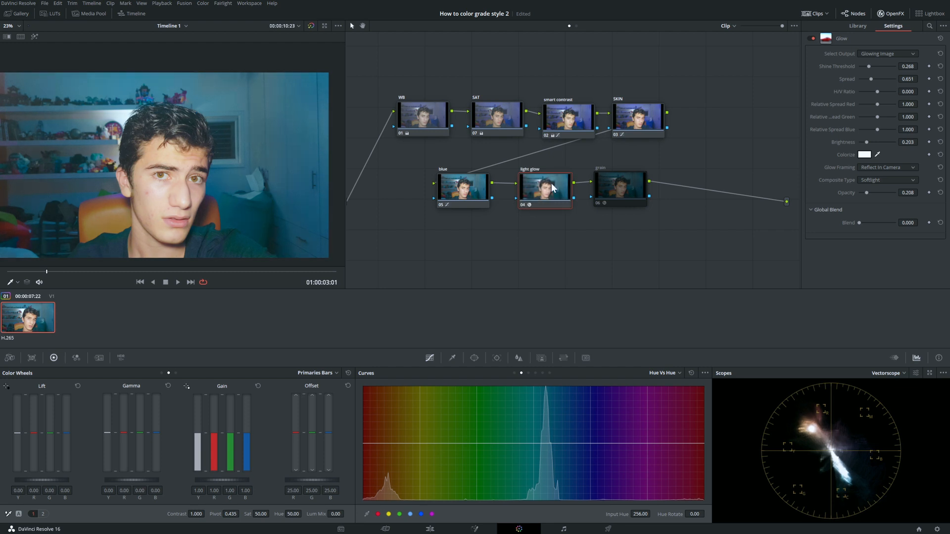
Enable the grain node, move it farther from the light glow node, and examine the film grain on the background wall up close.
drag(624, 194, 633, 190)
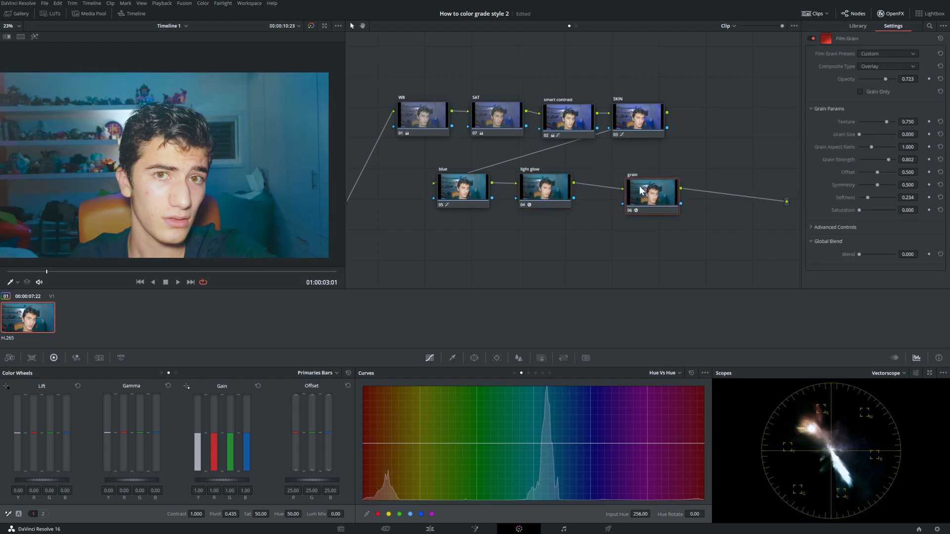
scroll(211, 114, up, 2)
scroll(211, 114, up, 4)
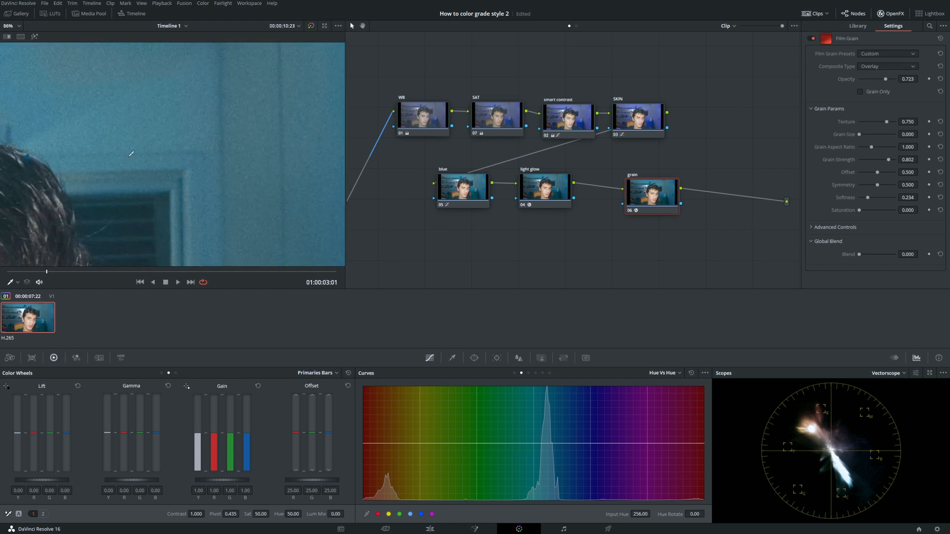
scroll(205, 177, up, 3)
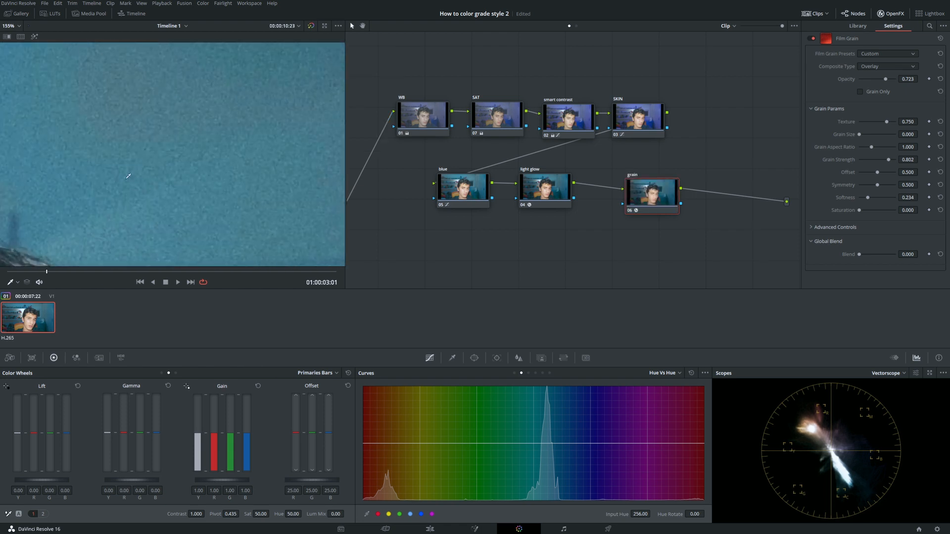
scroll(178, 139, down, 4)
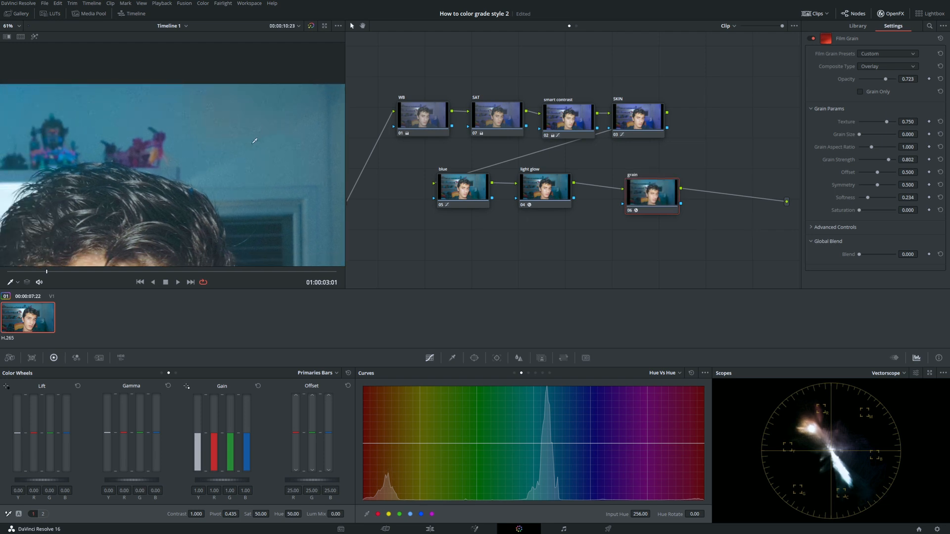
scroll(251, 143, up, 4)
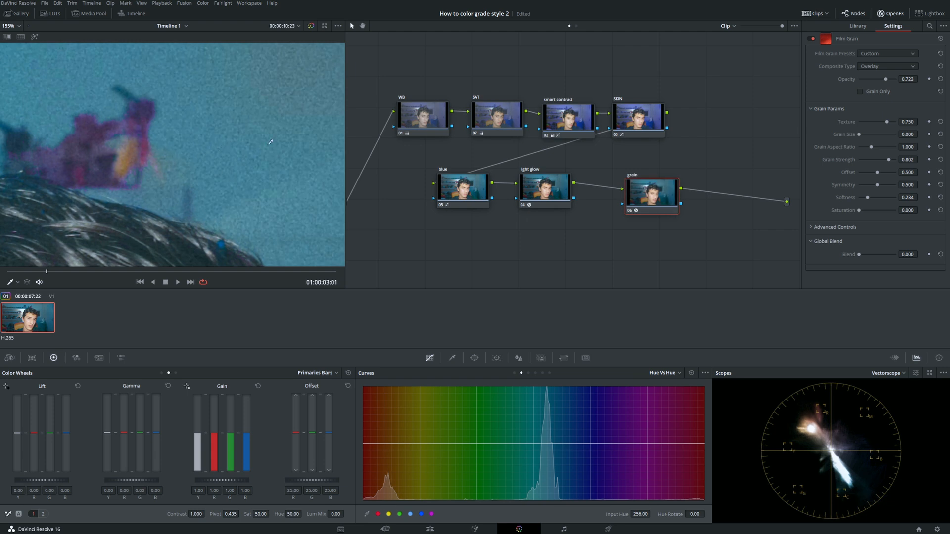
scroll(248, 158, down, 6)
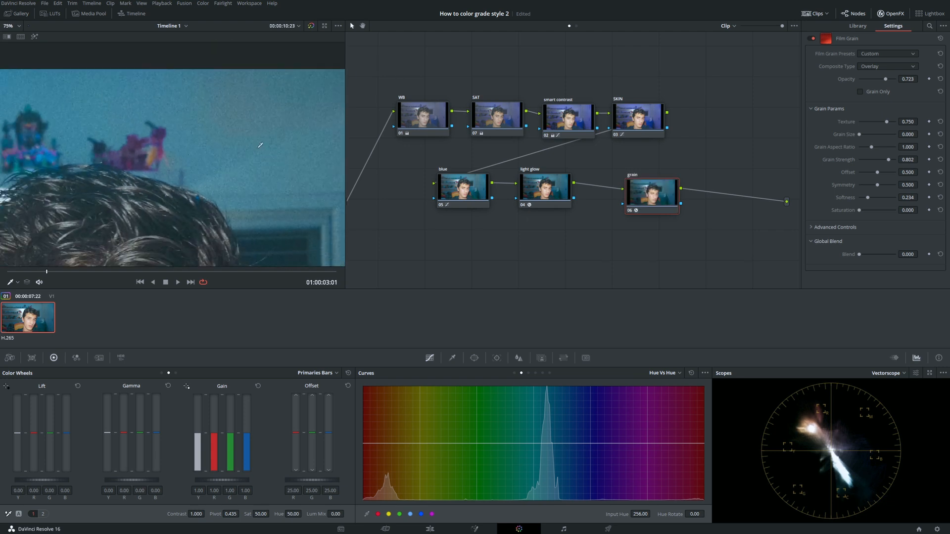
scroll(253, 154, down, 4)
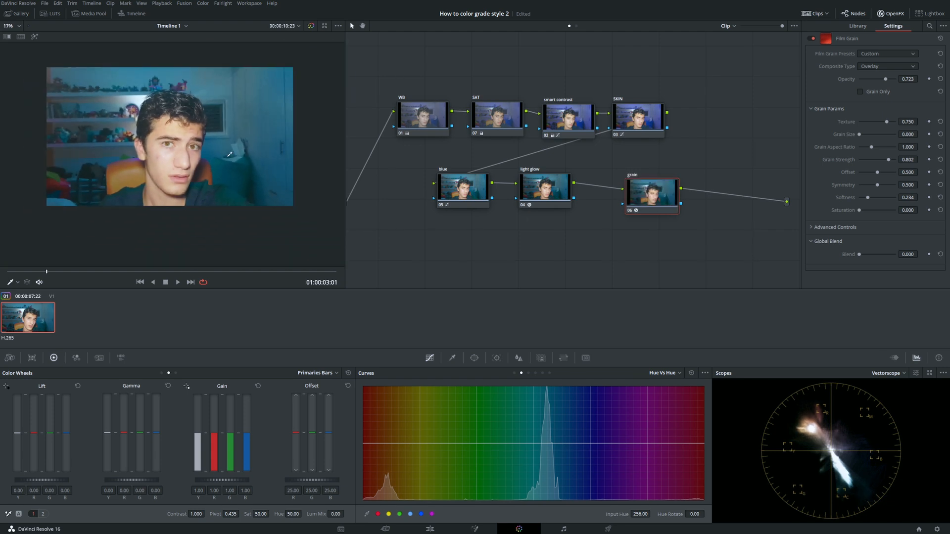
scroll(244, 161, up, 1)
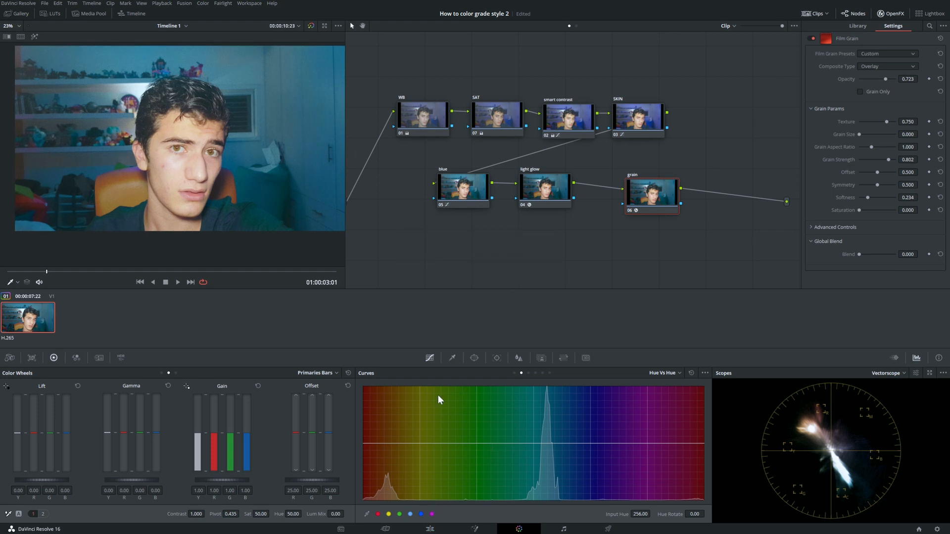
Add the clip how to color grade 2_intro_Take_2.mp4 to Video 1 after the first clip on the edit timeline.
key(shift+4)
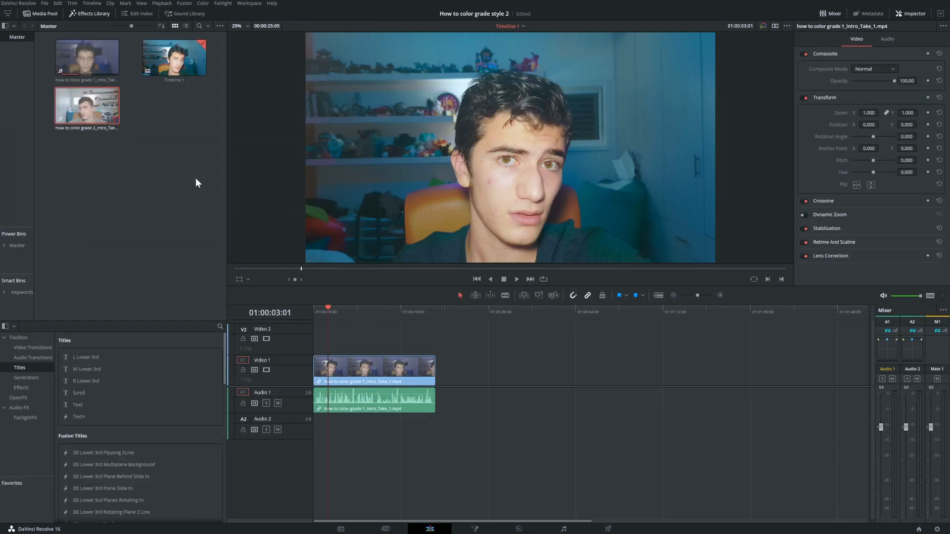
drag(104, 116, 457, 373)
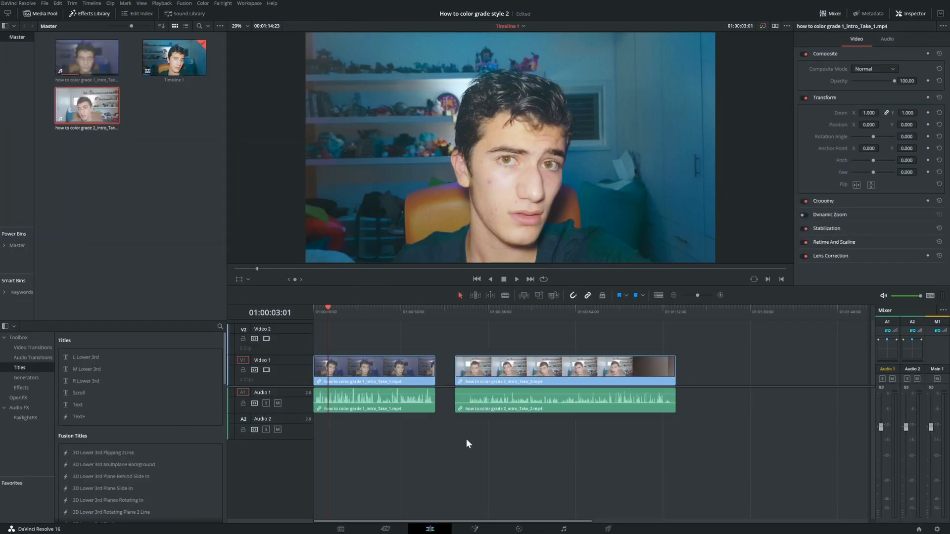
Return to the Color page and apply the first clip's node grade to the second clip.
click(519, 529)
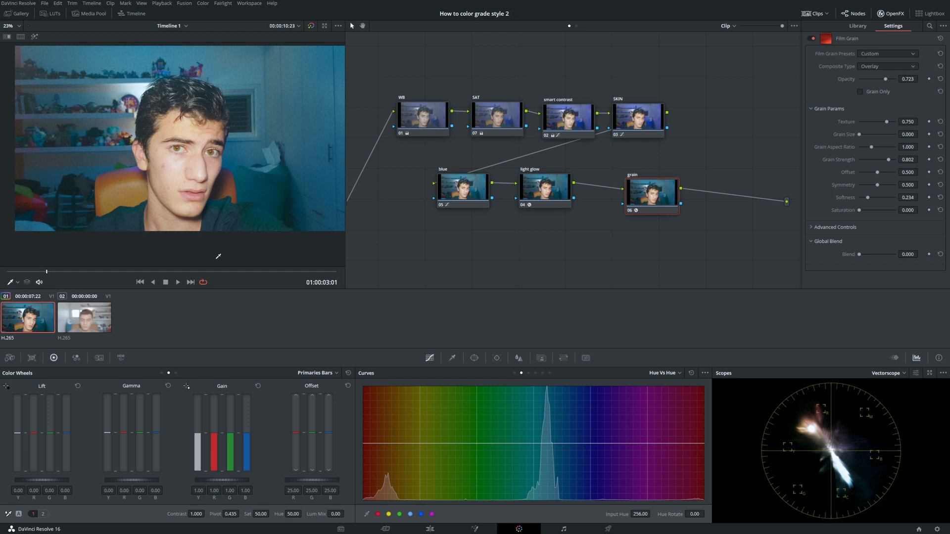
click(78, 317)
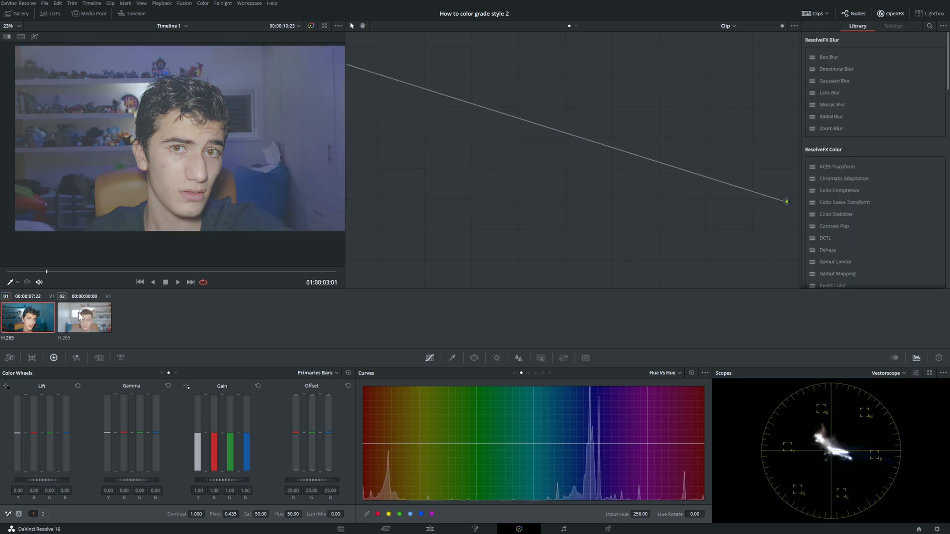
click(79, 317)
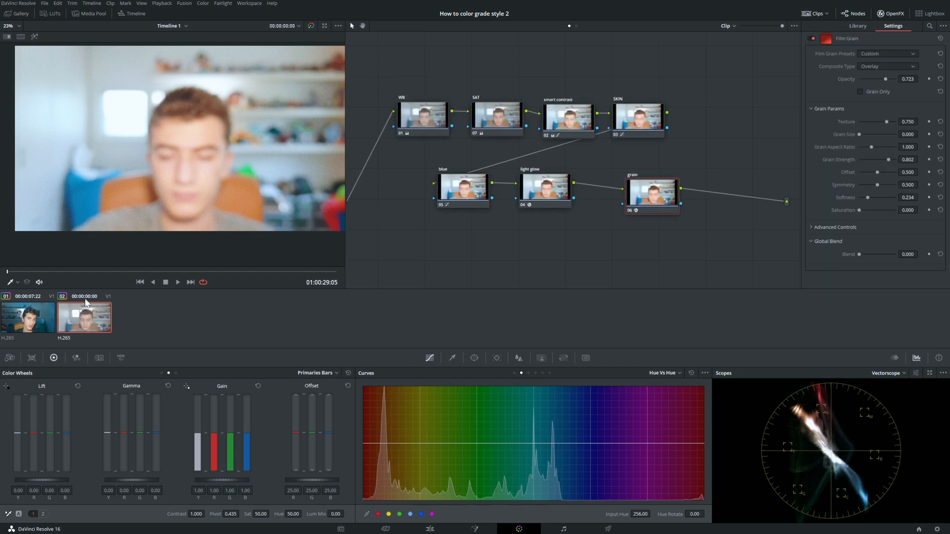
Move to about 13:14 in the second clip and compare the footage with and without the grade.
click(38, 324)
click(81, 321)
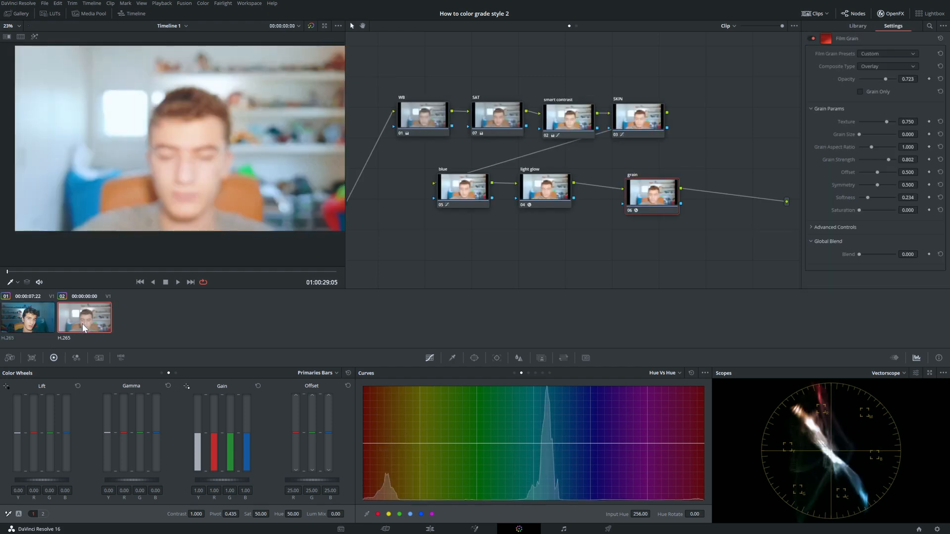
drag(91, 275, 104, 279)
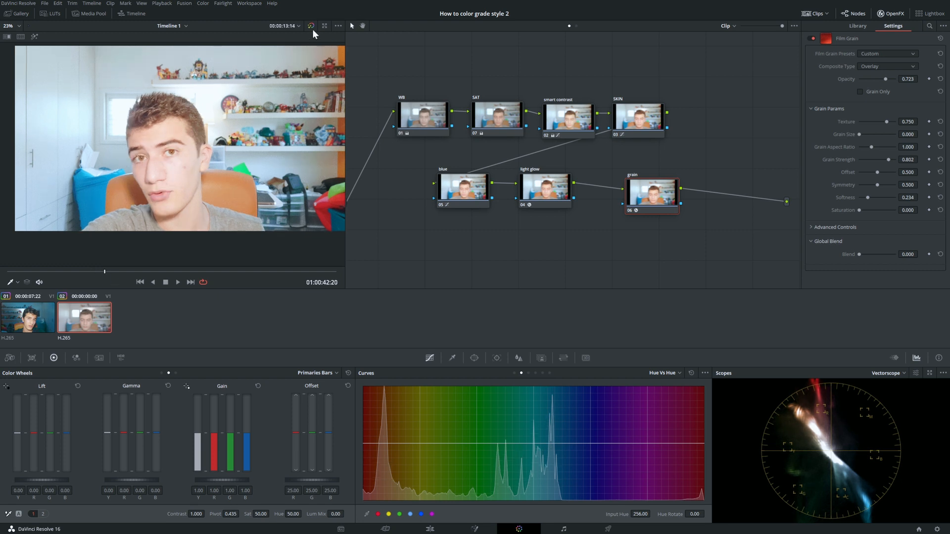
click(311, 24)
click(310, 23)
click(311, 26)
click(310, 25)
click(310, 25)
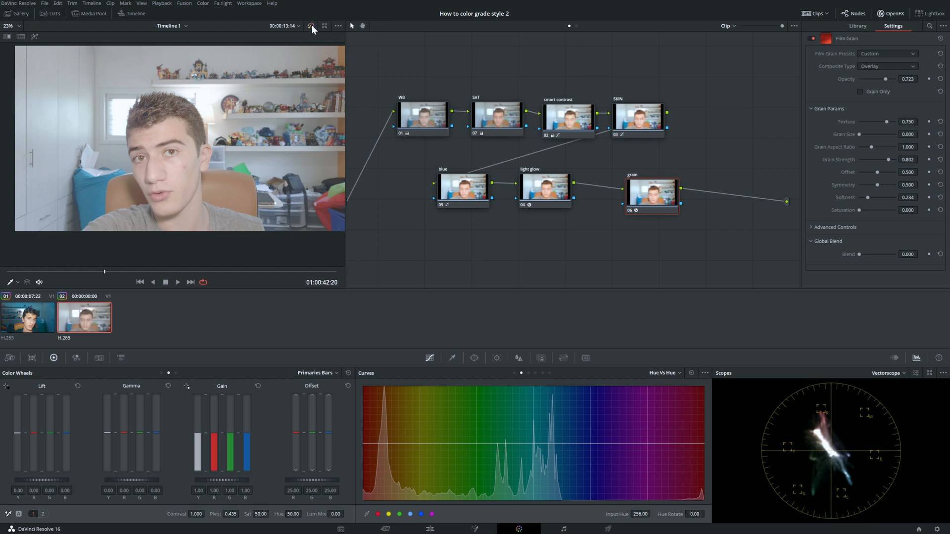
click(311, 24)
click(310, 25)
click(311, 25)
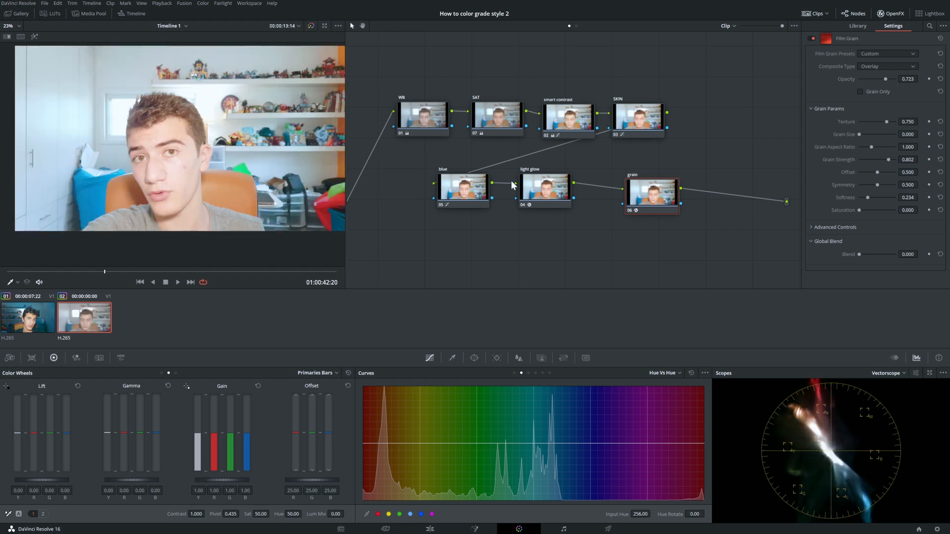
Disable every node of the second clip's grade except the WB node.
click(419, 118)
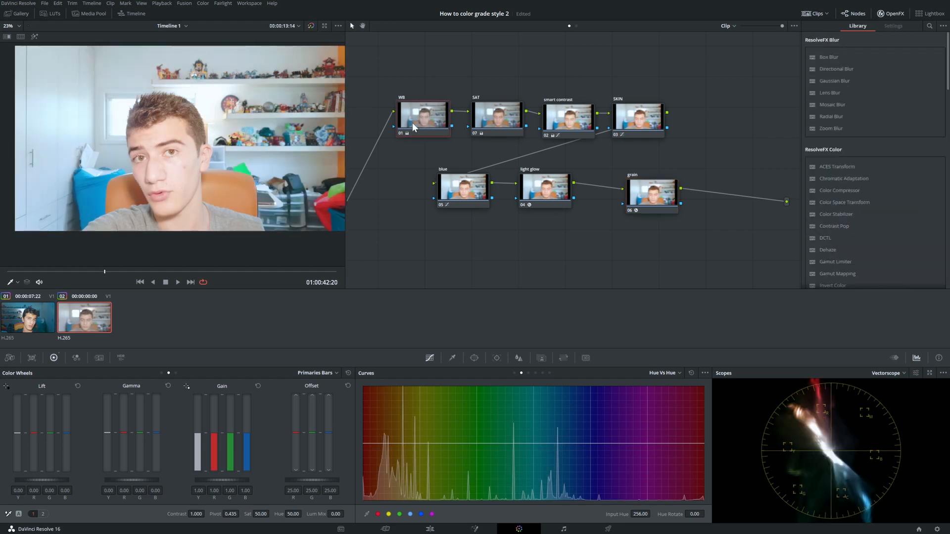
drag(735, 257, 490, 96)
key(ctrl+d)
click(470, 200)
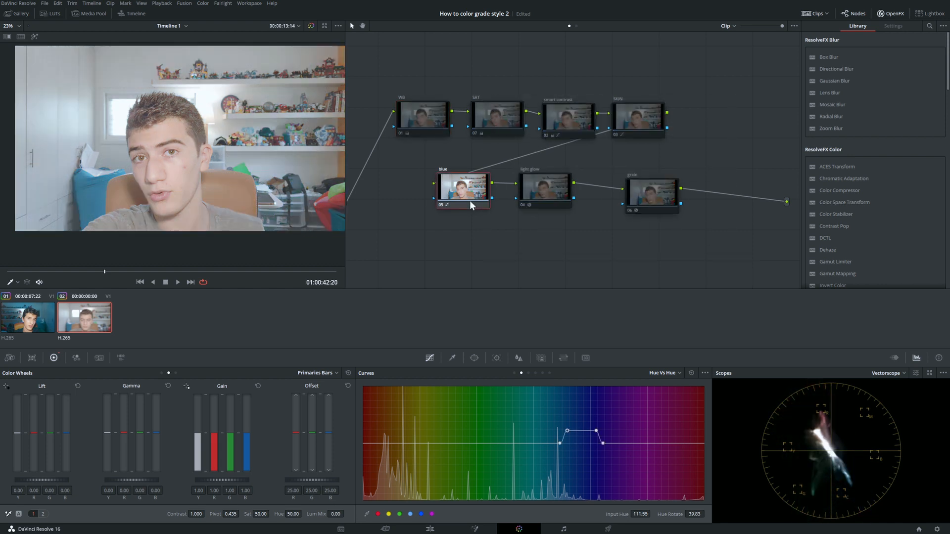
key(ctrl+d)
click(424, 108)
key(ctrl+d)
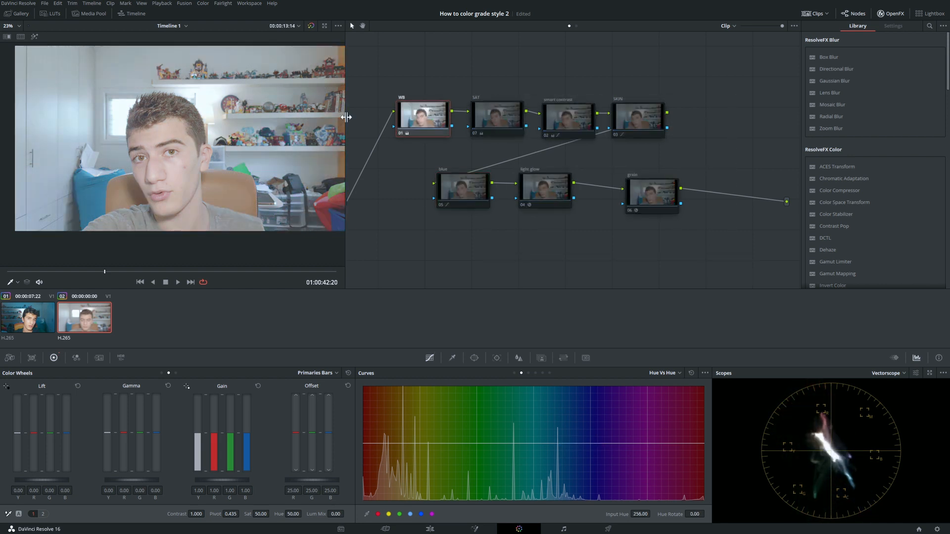
Rebalance the WB node with the white balance picker, trying the white of the eye and finishing on the white wall above the head.
click(7, 514)
click(129, 80)
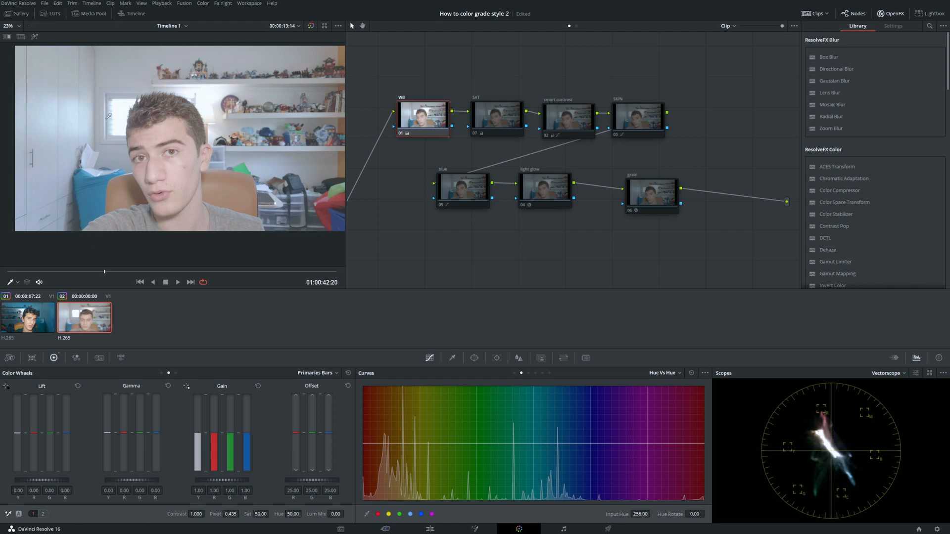
scroll(134, 183, up, 6)
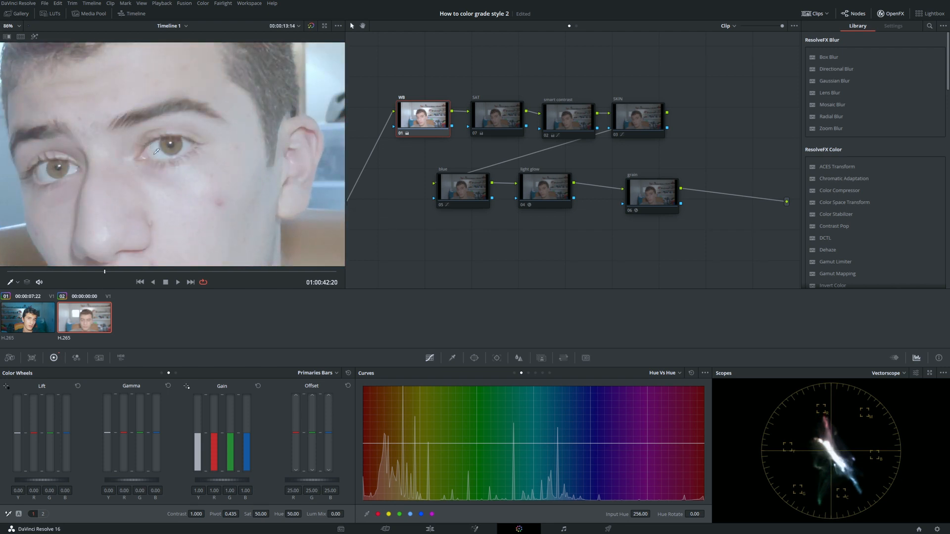
scroll(155, 151, up, 5)
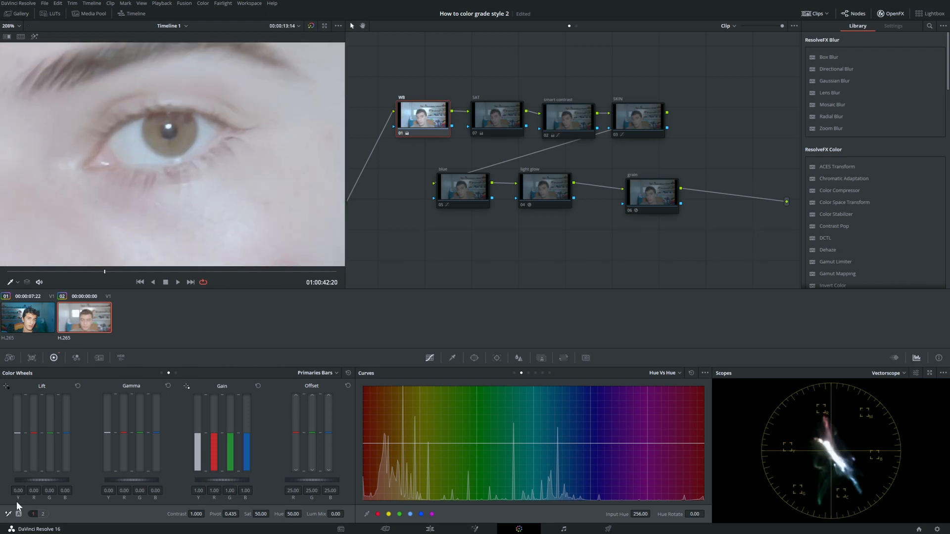
scroll(89, 263, down, 8)
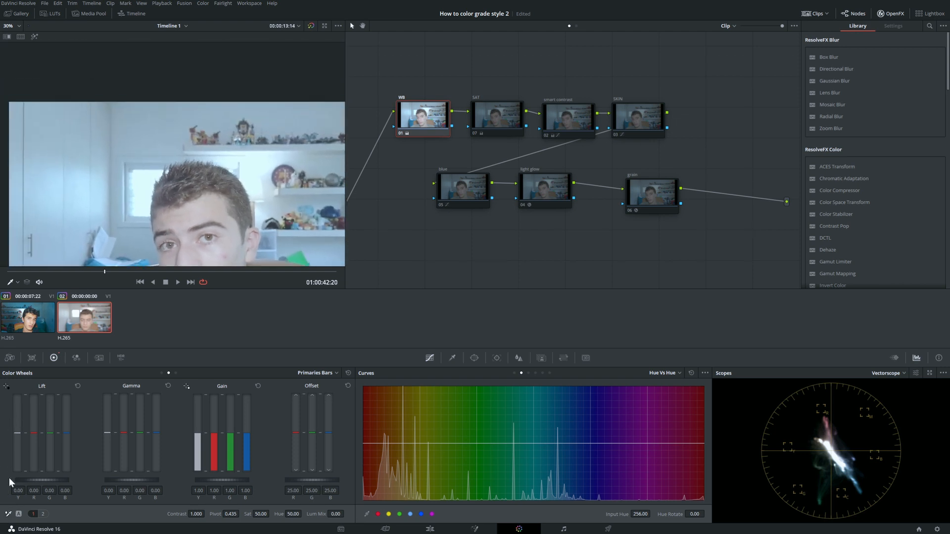
click(153, 122)
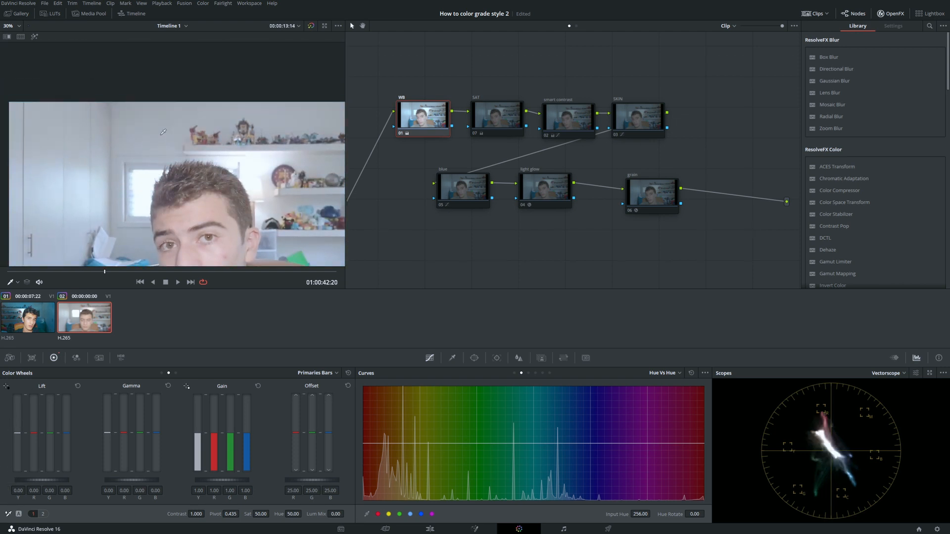
scroll(164, 208, down, 2)
drag(165, 227, 139, 191)
scroll(153, 154, up, 2)
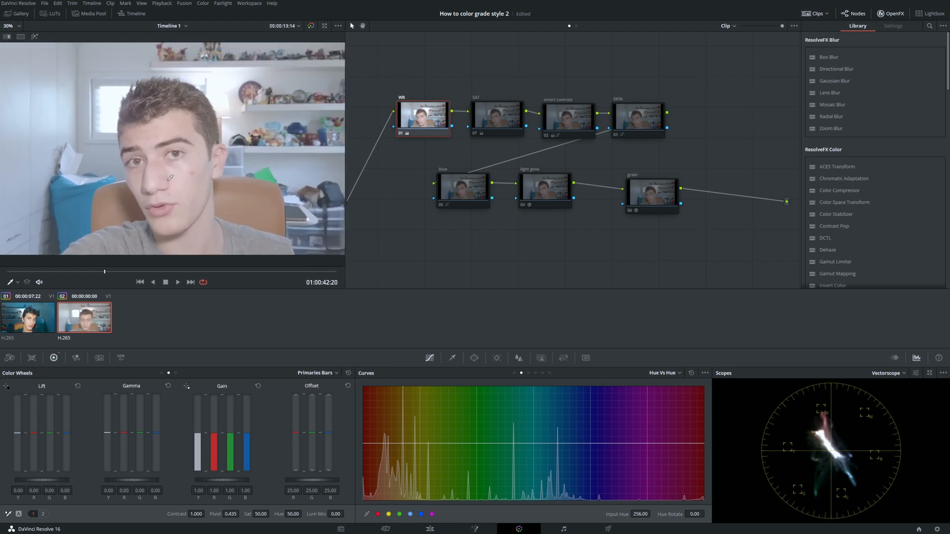
Enable the SAT node and increase its saturation slightly.
click(493, 119)
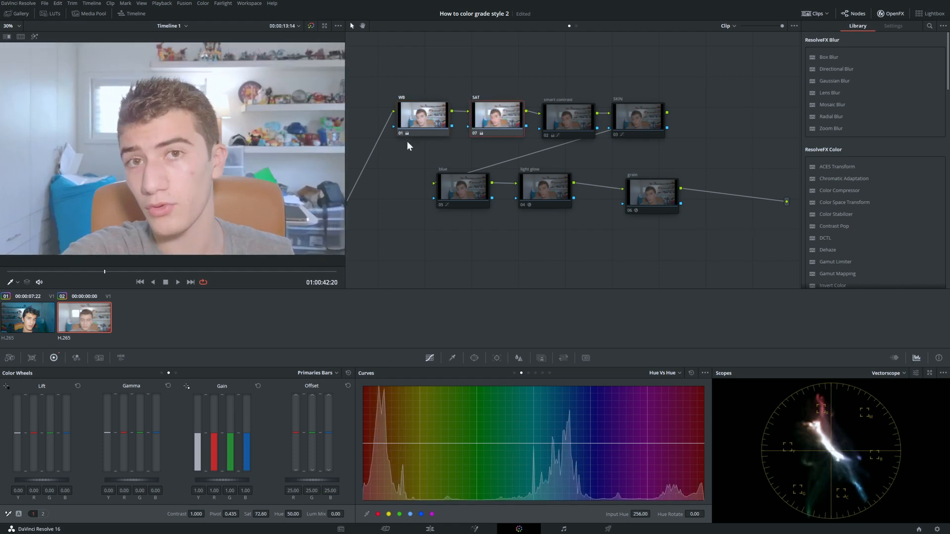
scroll(291, 130, down, 1)
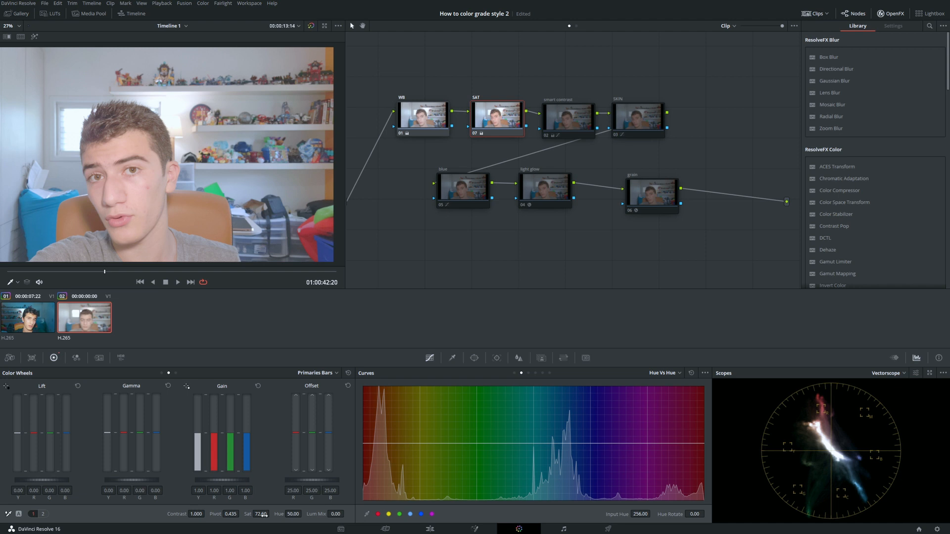
drag(263, 515, 271, 514)
Enable the smart contrast node and shorten the shadow handle of its custom curve.
click(556, 113)
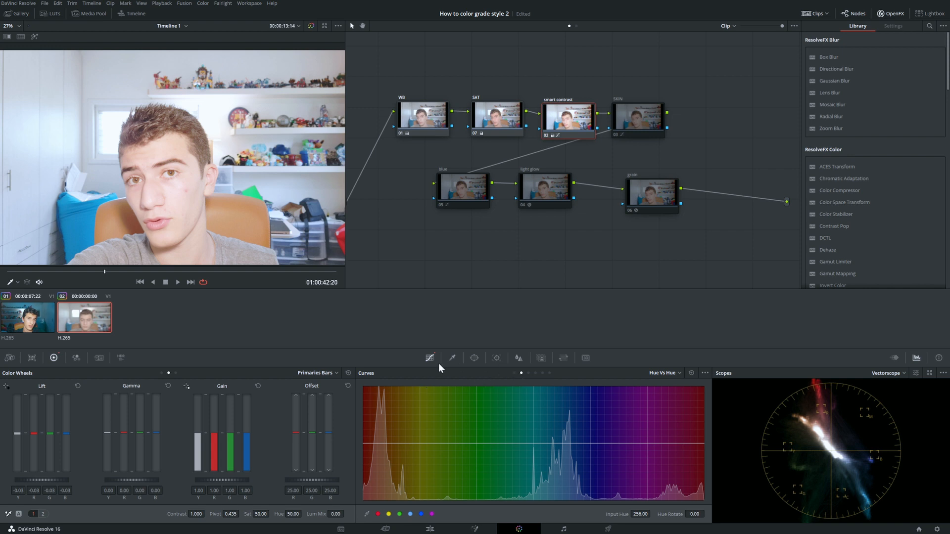
click(514, 373)
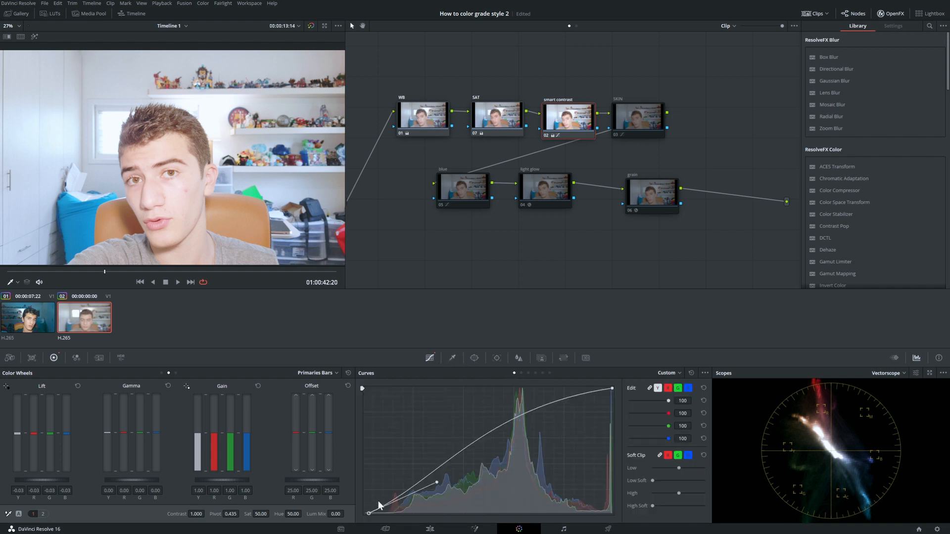
mouse_move(435, 483)
mouse_down()
mouse_move(398, 470)
mouse_move(434, 495)
mouse_move(424, 484)
mouse_up()
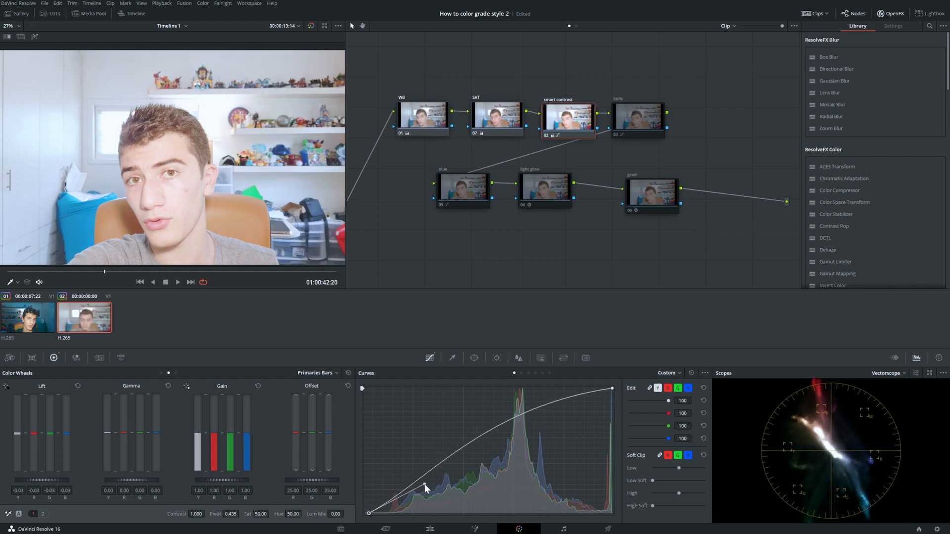
Switch the scope to Waveform and compare the levels with the smart contrast node off and on.
click(886, 373)
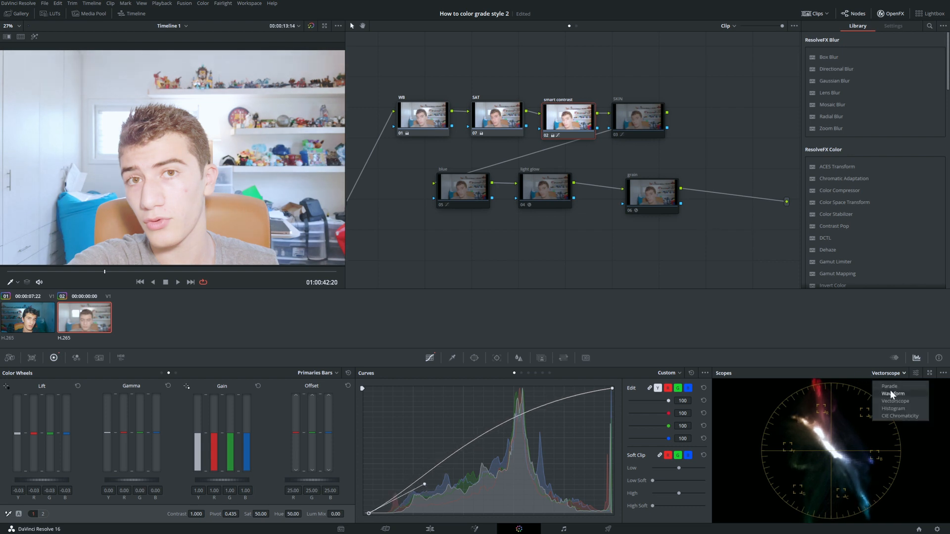
click(891, 393)
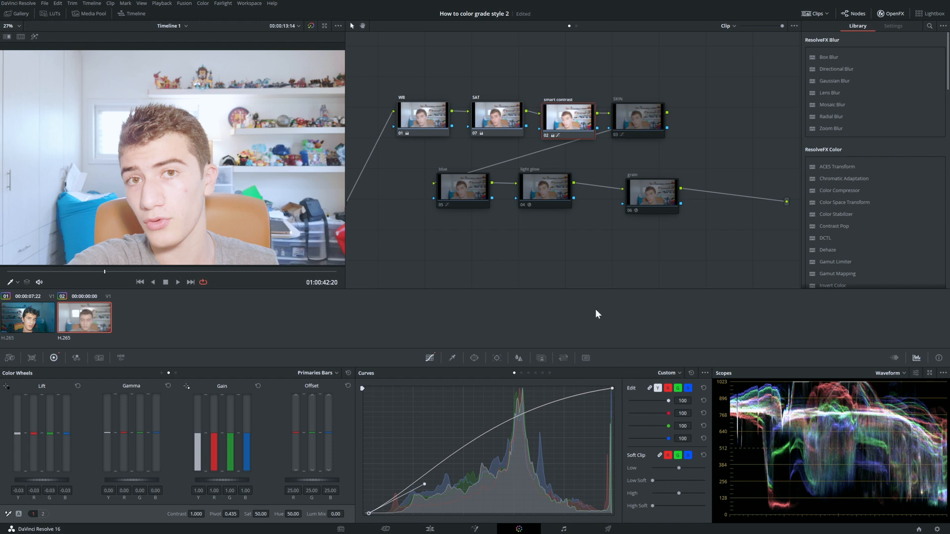
key(ctrl+d)
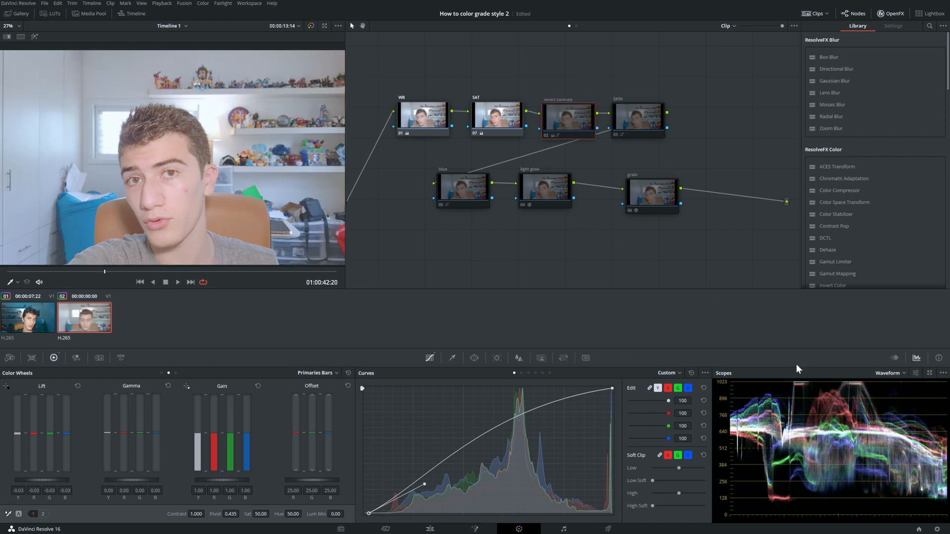
key(ctrl+d)
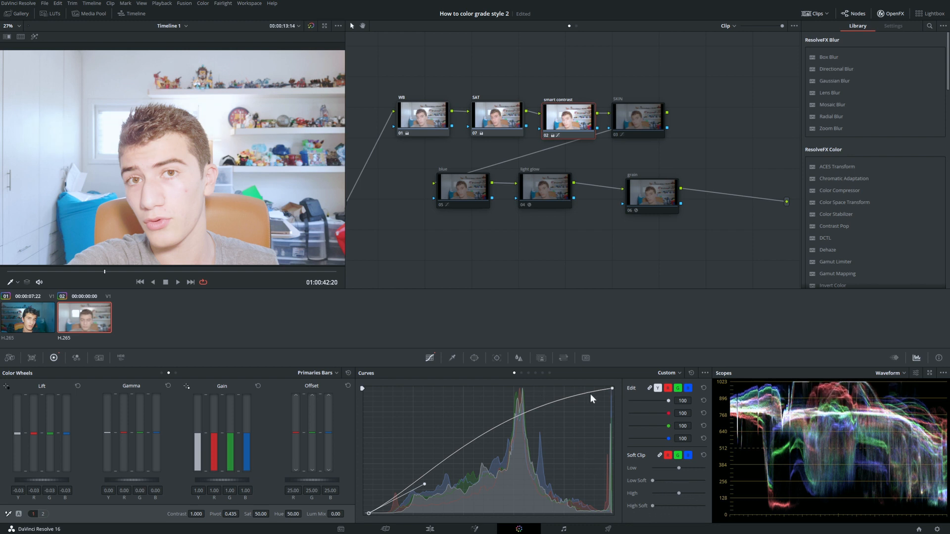
Lower the highlight handle of the smart contrast curve and refine its shadows with the shadow handle and a slight Low Soft increase.
click(613, 388)
drag(489, 407, 471, 420)
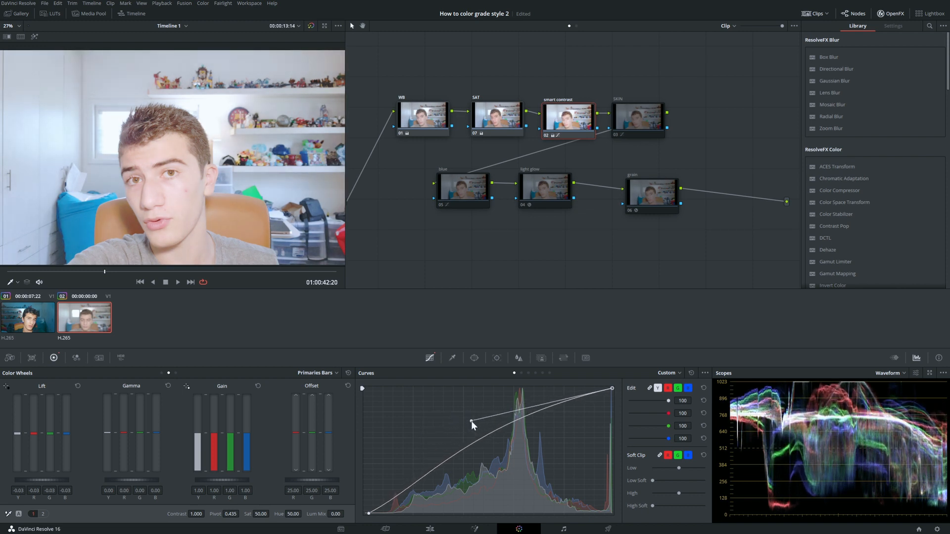
click(368, 513)
drag(423, 487, 439, 501)
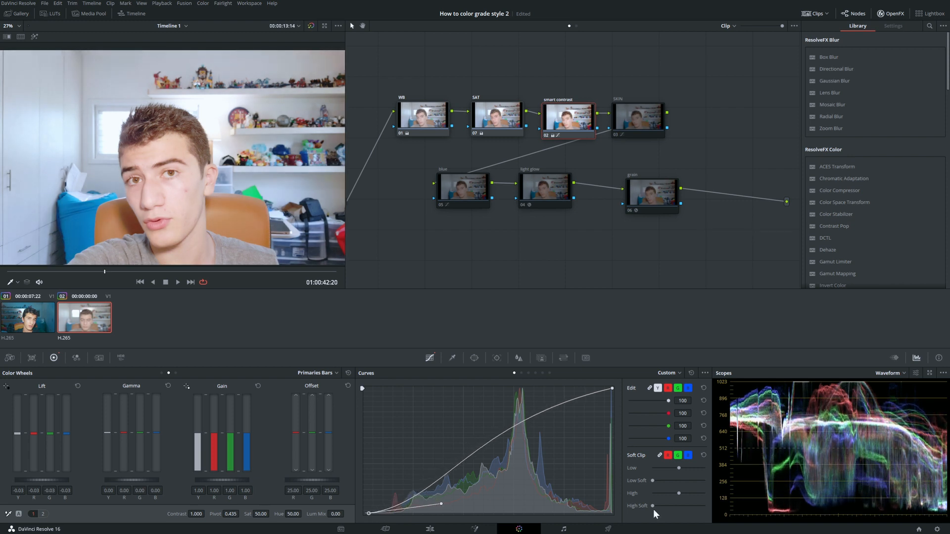
mouse_move(654, 481)
mouse_down()
mouse_move(663, 482)
mouse_move(654, 482)
mouse_up()
drag(435, 504, 431, 494)
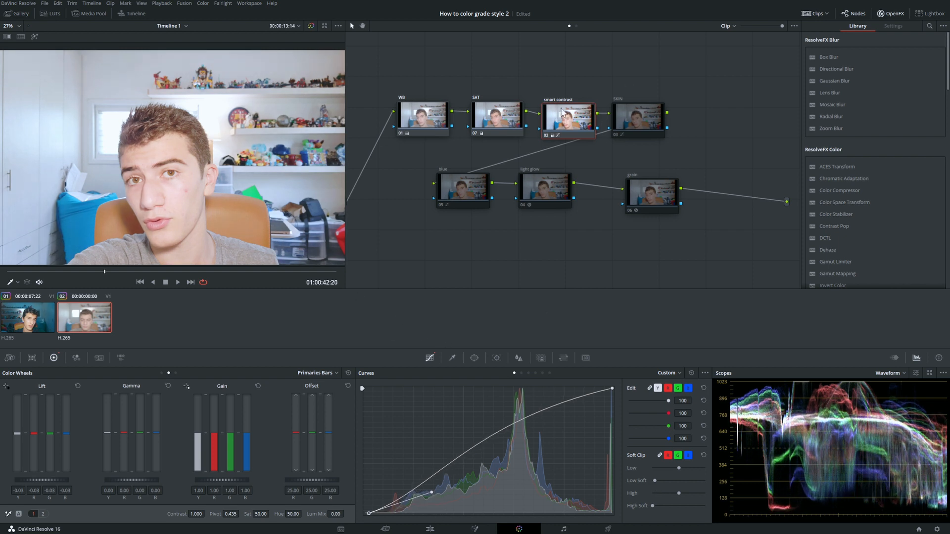
Compare the face up close with the smart contrast node off and on.
key(ctrl+d)
key(ctrl+d)
key(ctrl+d)
key(ctrl+d)
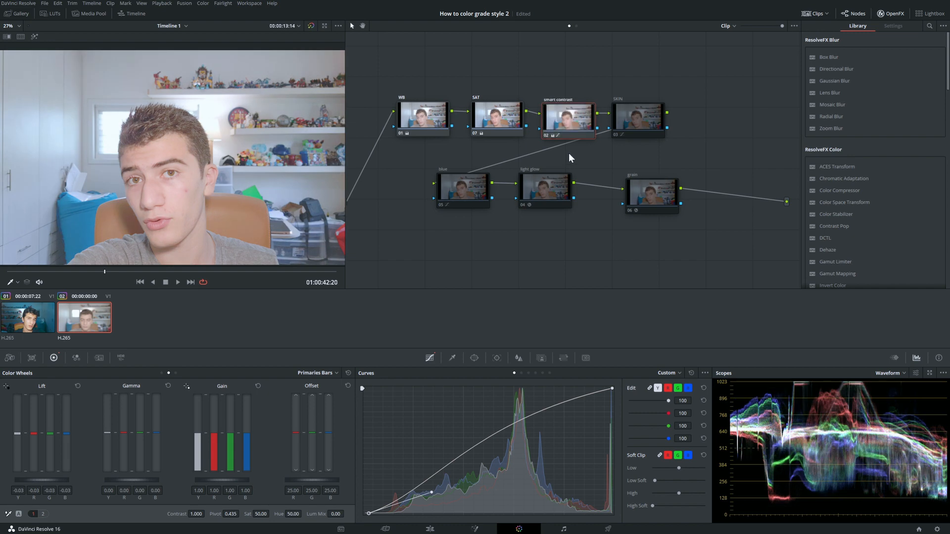
scroll(203, 208, up, 5)
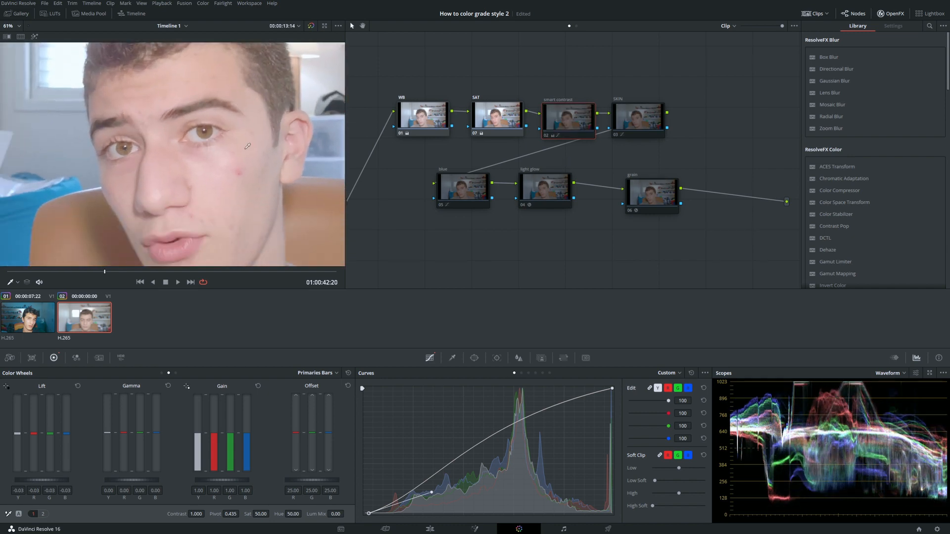
key(ctrl+d)
key(ctrl+d)
key(ctrl+d)
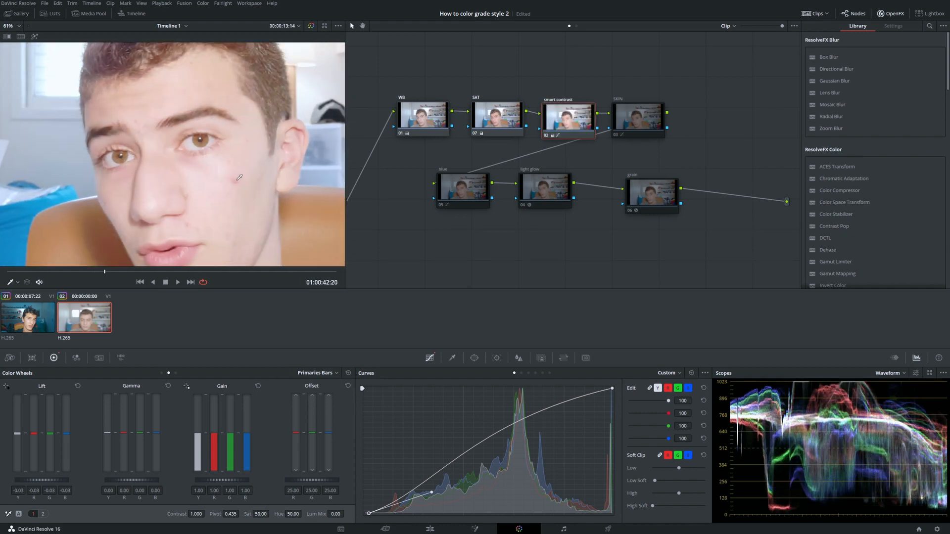
key(ctrl+d)
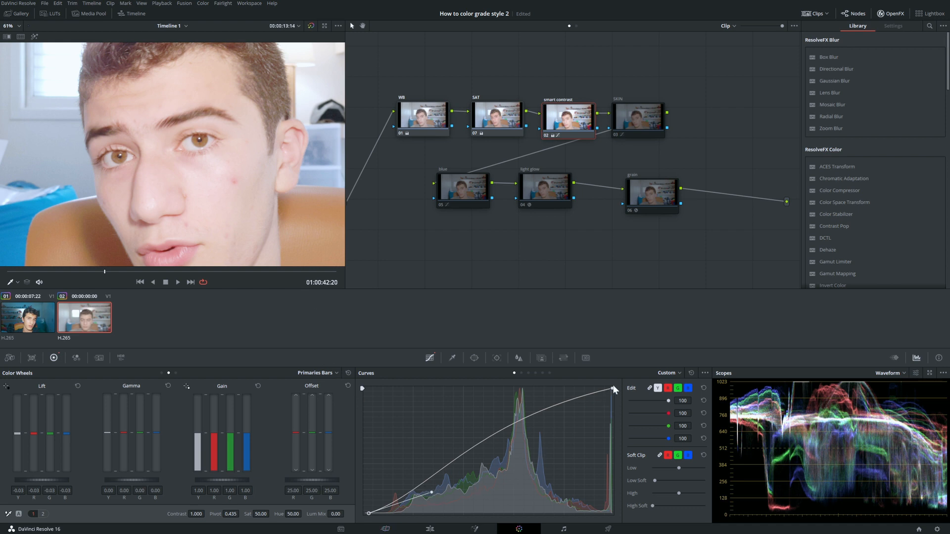
Pull the smart contrast curve's highlight handle further down and compare the face with the node off and on.
click(469, 420)
drag(470, 420, 468, 438)
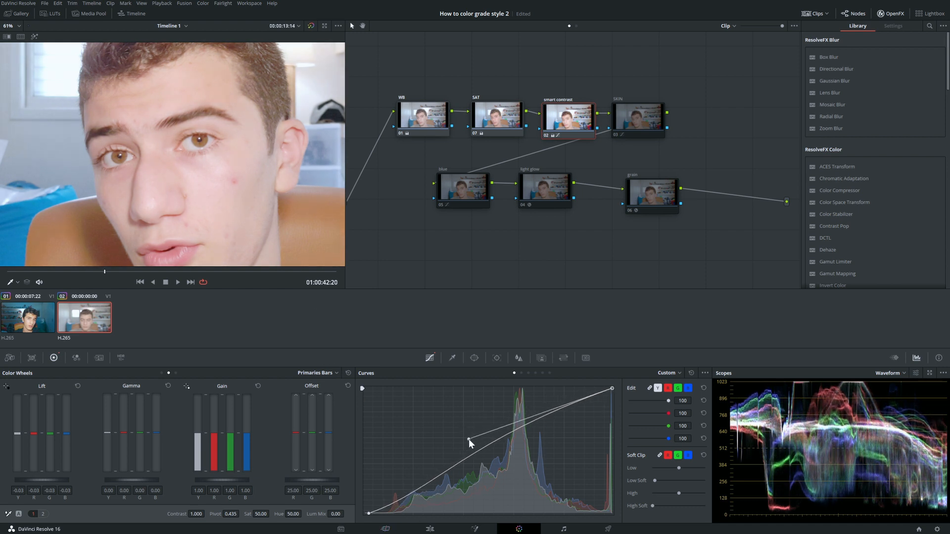
scroll(241, 167, down, 2)
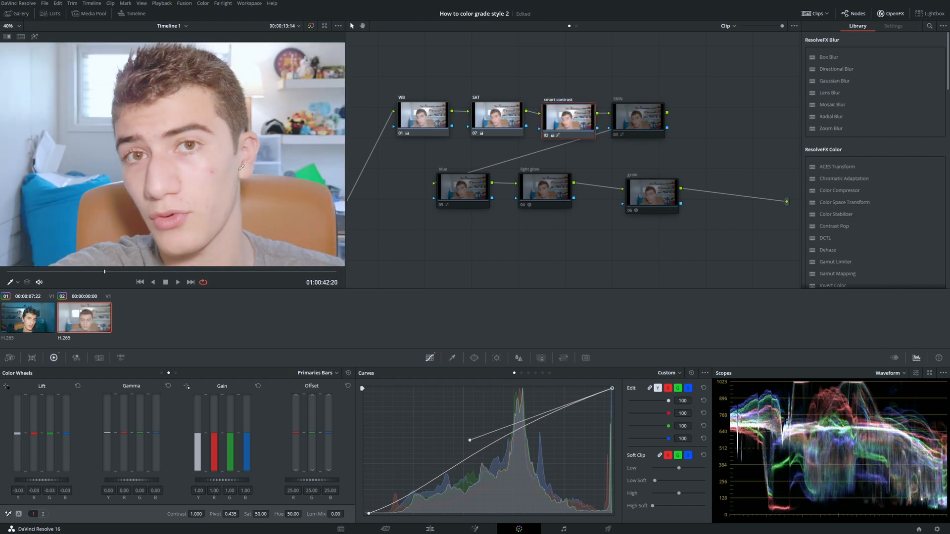
key(ctrl+d)
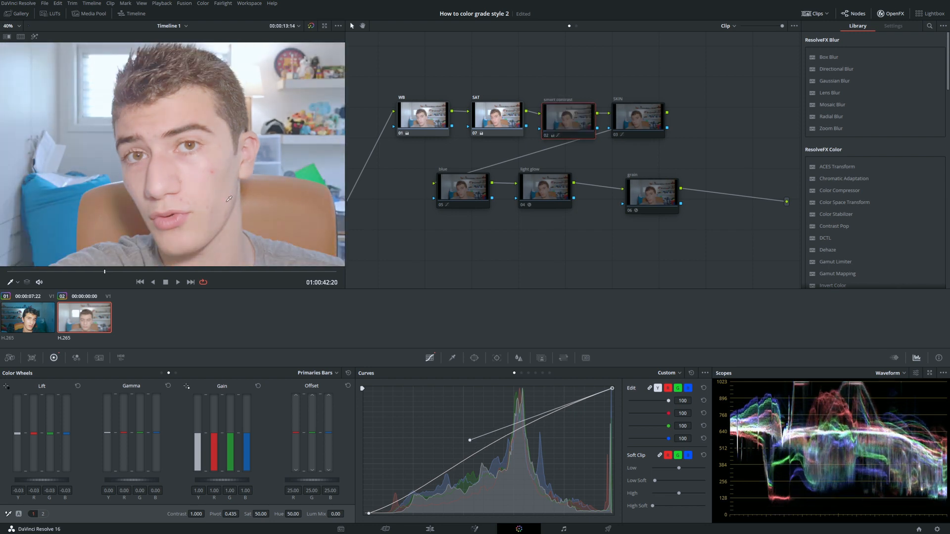
key(ctrl+d)
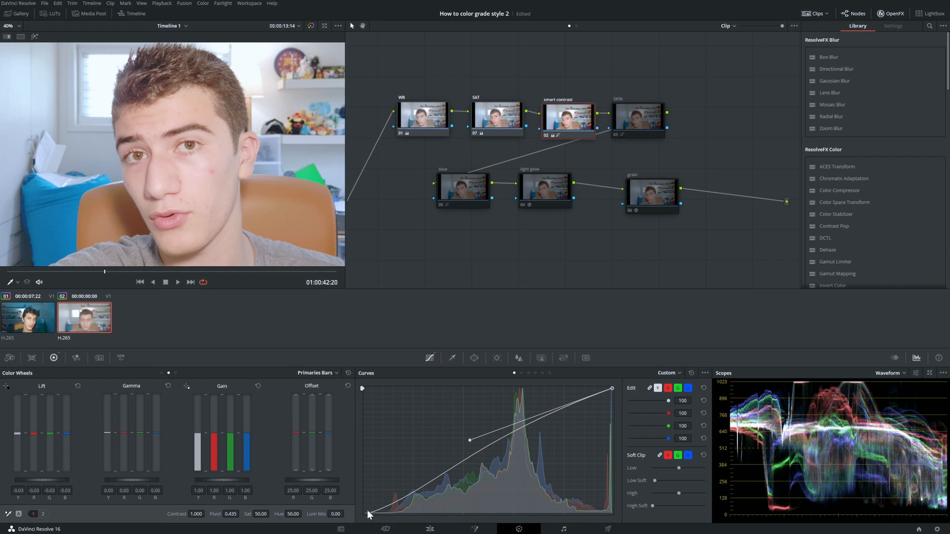
Move the smart contrast curve's black point toward the left edge and raise its shadow handle, and check the image without the node.
drag(367, 510, 328, 515)
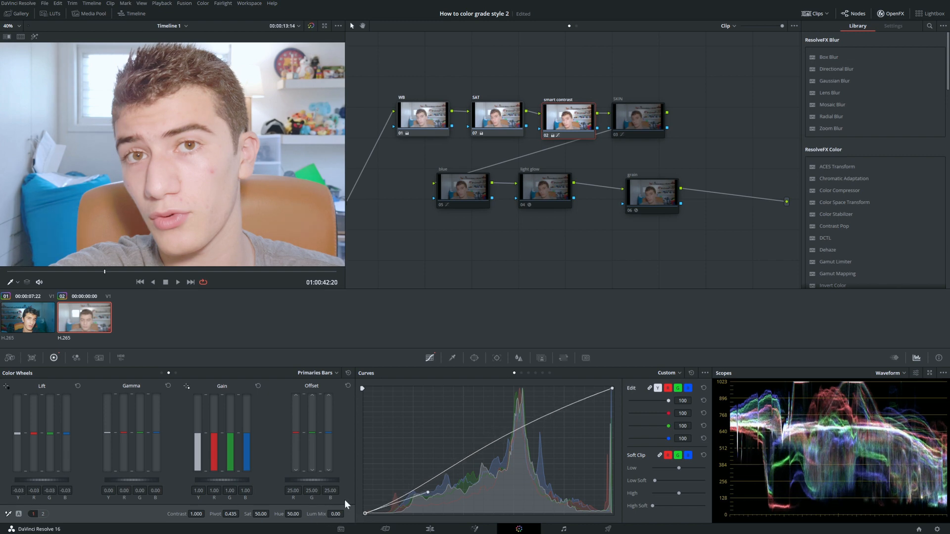
drag(427, 492, 411, 482)
key(ctrl+d)
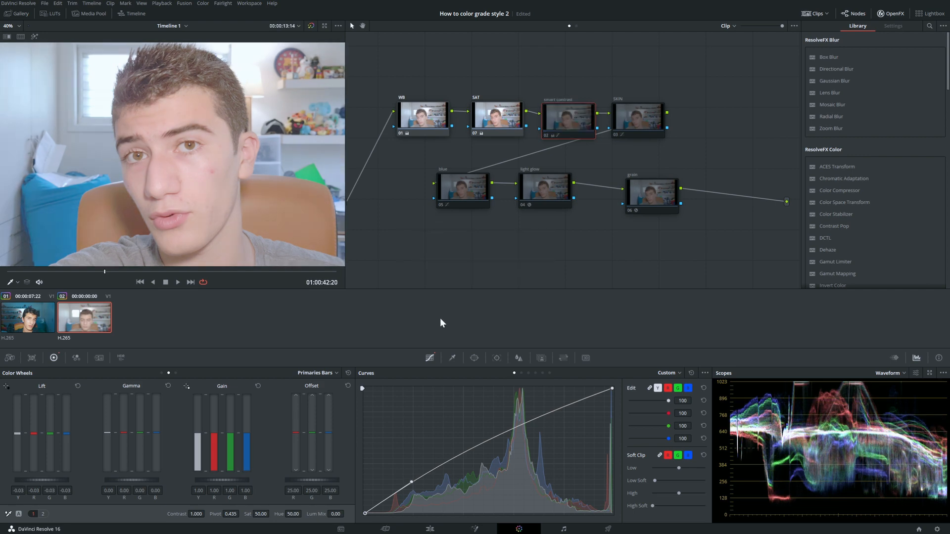
Compare the face and hair with the smart contrast node off and on at several magnifications, leaving the node enabled.
scroll(195, 138, down, 2)
key(ctrl+d)
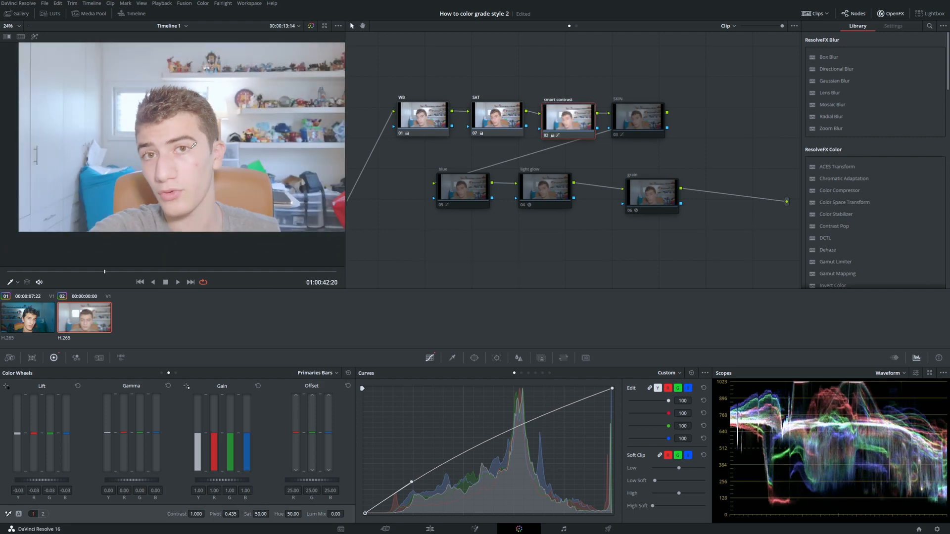
scroll(208, 162, up, 2)
key(ctrl+d)
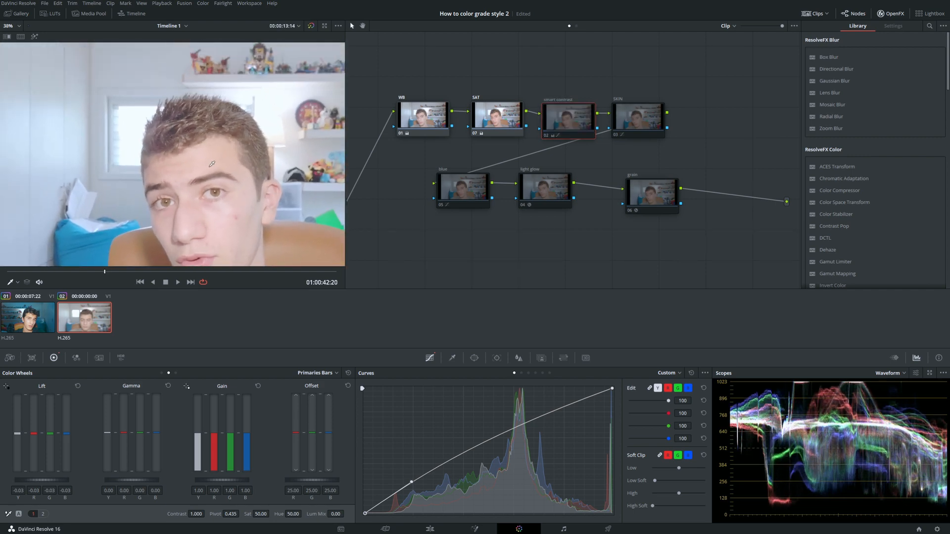
scroll(204, 124, up, 4)
key(ctrl+d)
scroll(203, 119, down, 4)
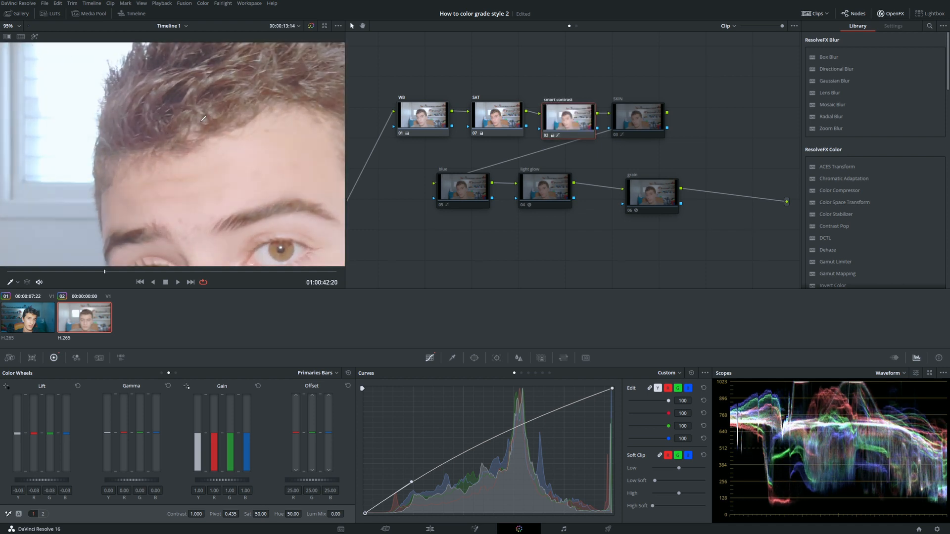
Enable the SKIN node and move its Hue Vs Hue skin point to input hue 277.94 with a hue rotation of 7.87.
click(638, 121)
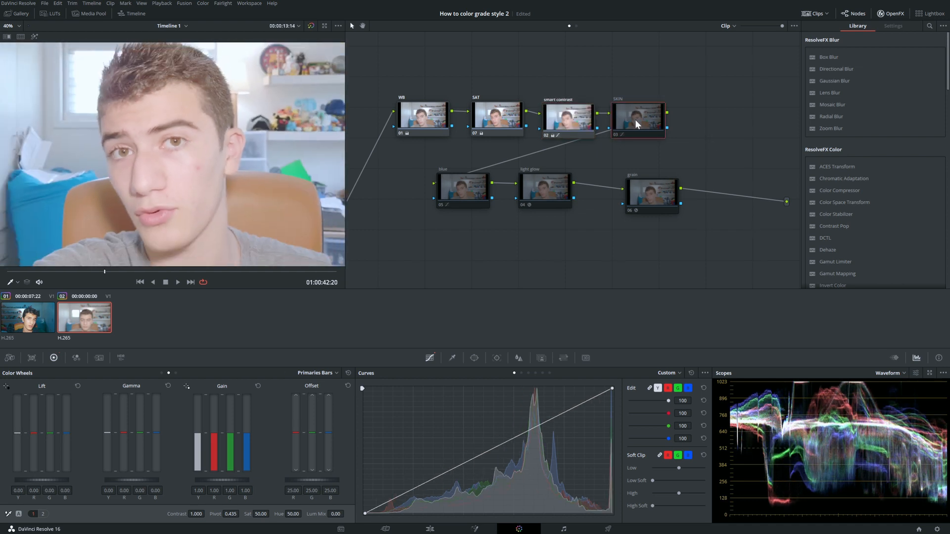
click(521, 373)
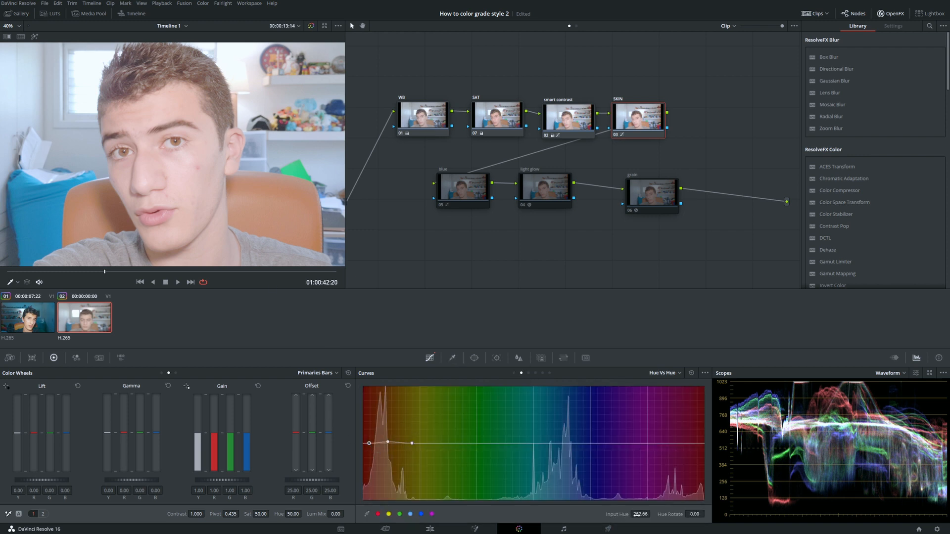
drag(637, 514, 652, 514)
drag(386, 443, 384, 441)
drag(694, 515, 694, 515)
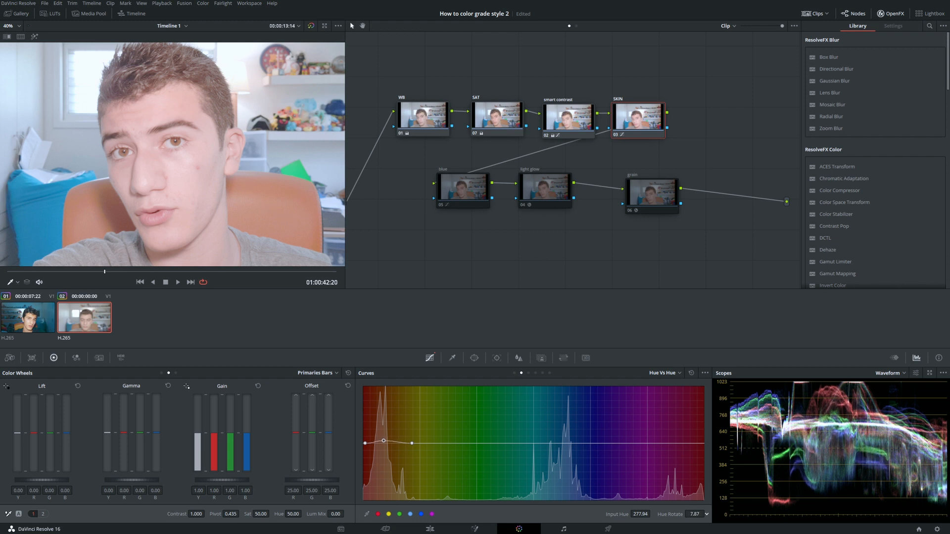
Switch the scopes to Vectorscope and isolate a small cheek patch in the SKIN node with a highlighted circular window.
click(890, 374)
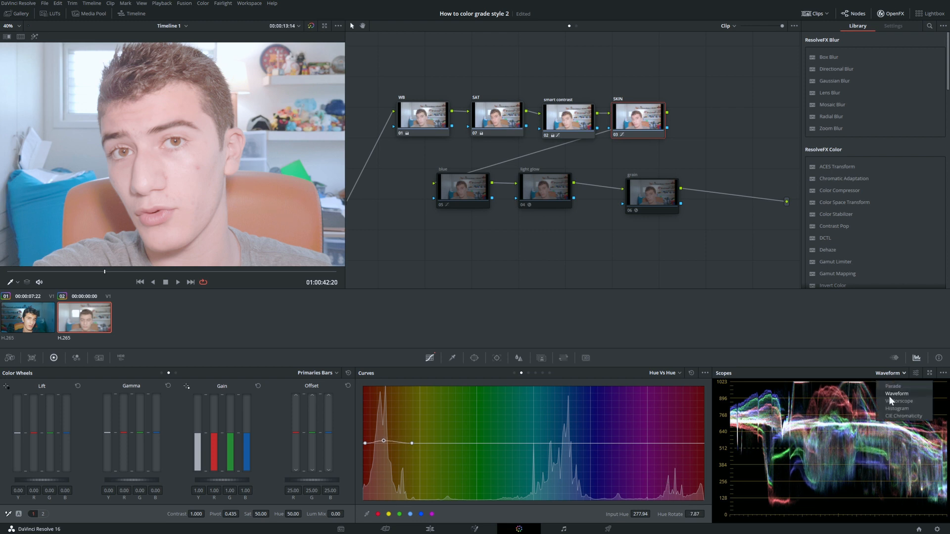
click(898, 401)
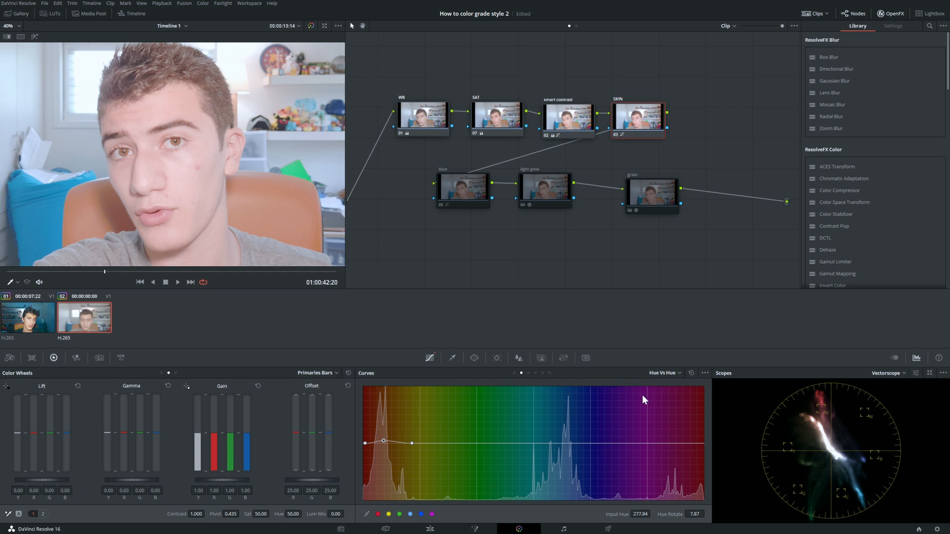
click(473, 358)
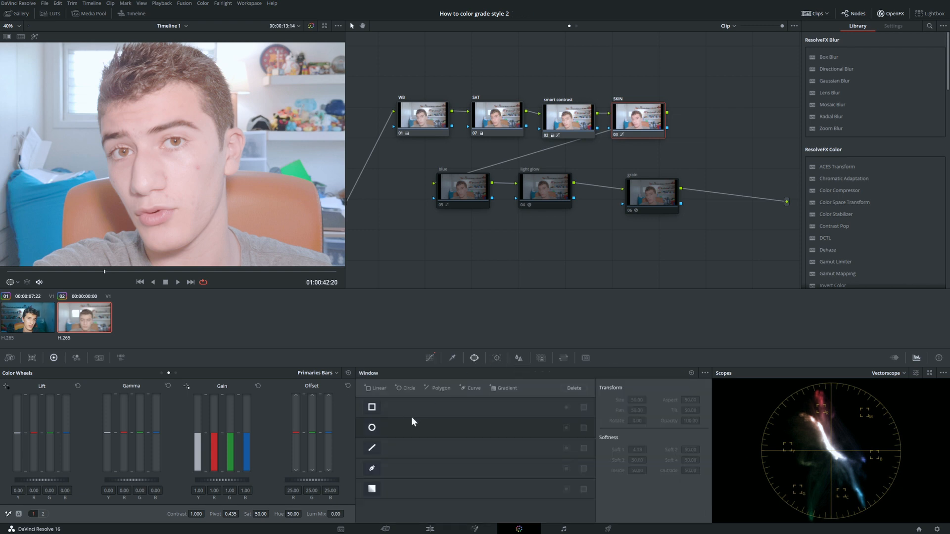
click(370, 429)
drag(219, 137, 179, 213)
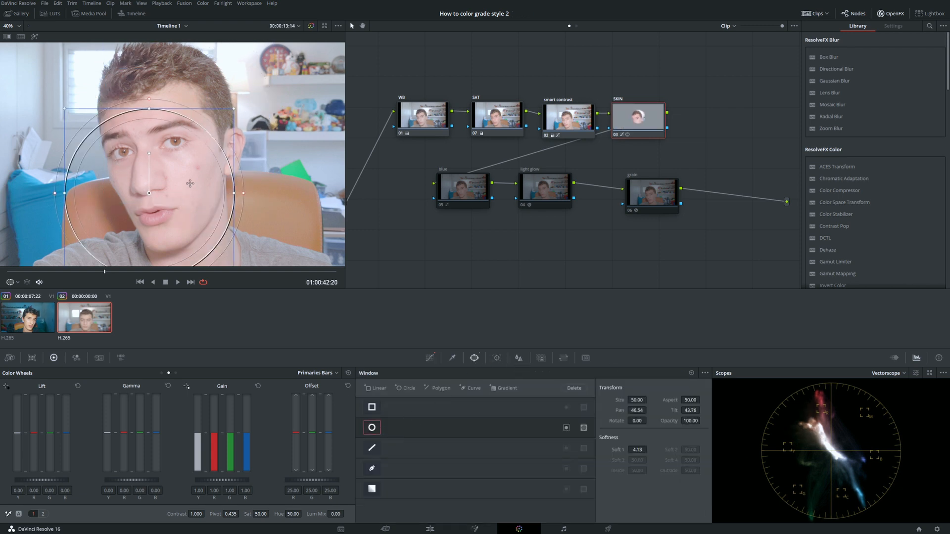
drag(233, 110, 199, 145)
drag(176, 160, 196, 190)
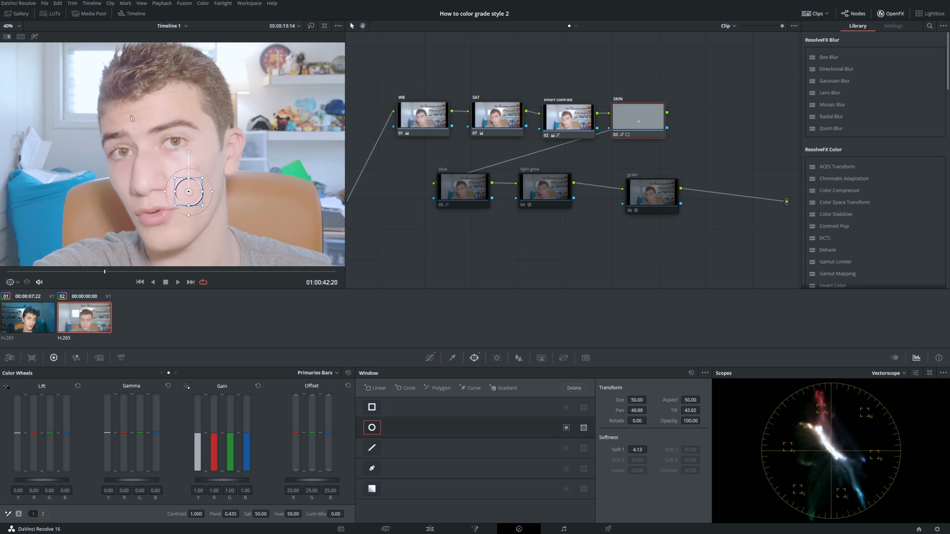
click(35, 38)
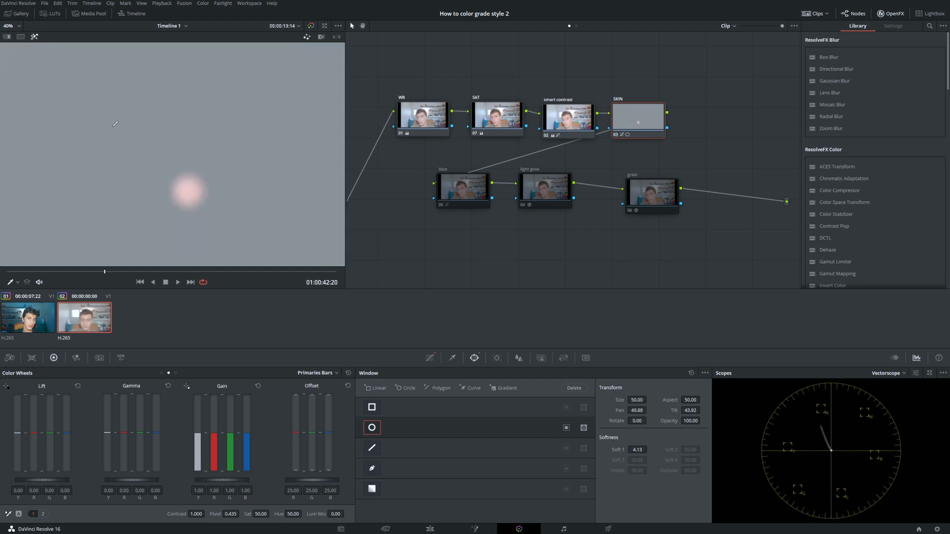
Turn on the vectorscope's skin tone indicator and set the Hue Vs Hue skin point to input hue 280.29, hue rotation -6.41.
click(429, 358)
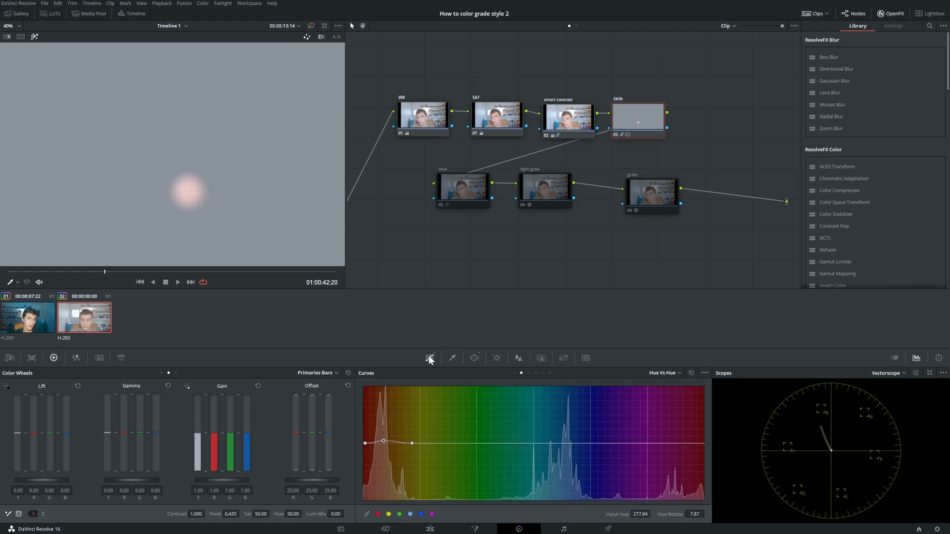
click(916, 373)
click(869, 488)
drag(385, 440, 386, 446)
Turn off the highlight view and reset the SKIN node's window to remove the circular mask.
click(34, 37)
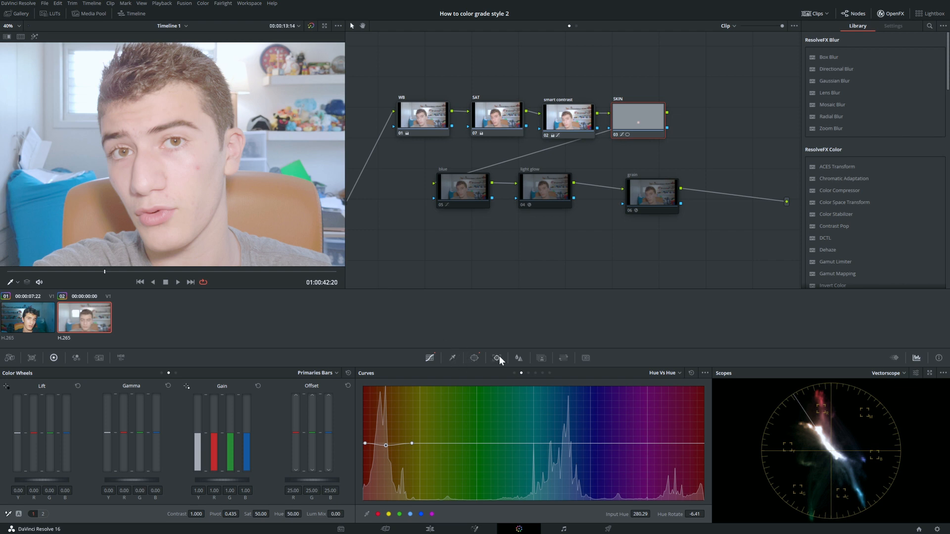
click(474, 358)
click(691, 373)
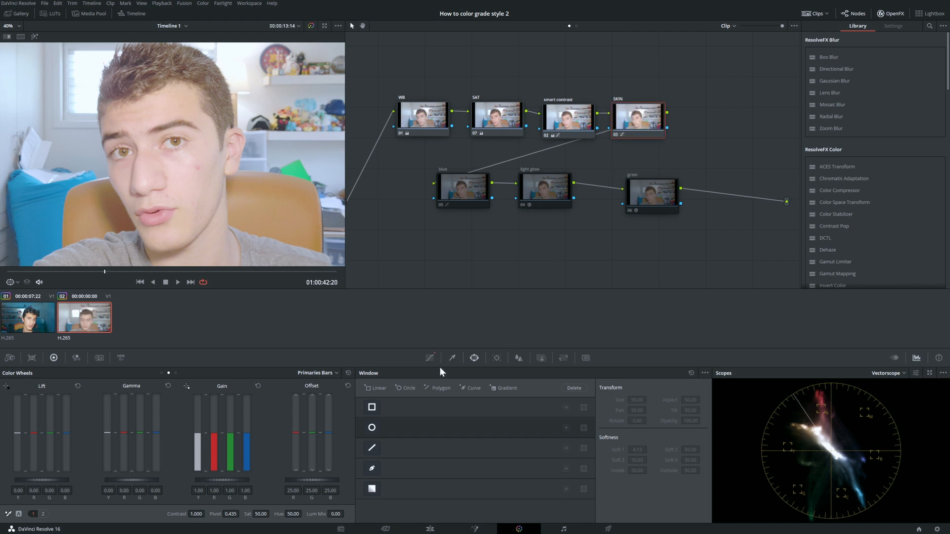
Raise the SKIN node's Hue Vs Sat skin point to saturation 1.24 at input hue 275.98 and compare the node off and on.
click(430, 358)
click(528, 373)
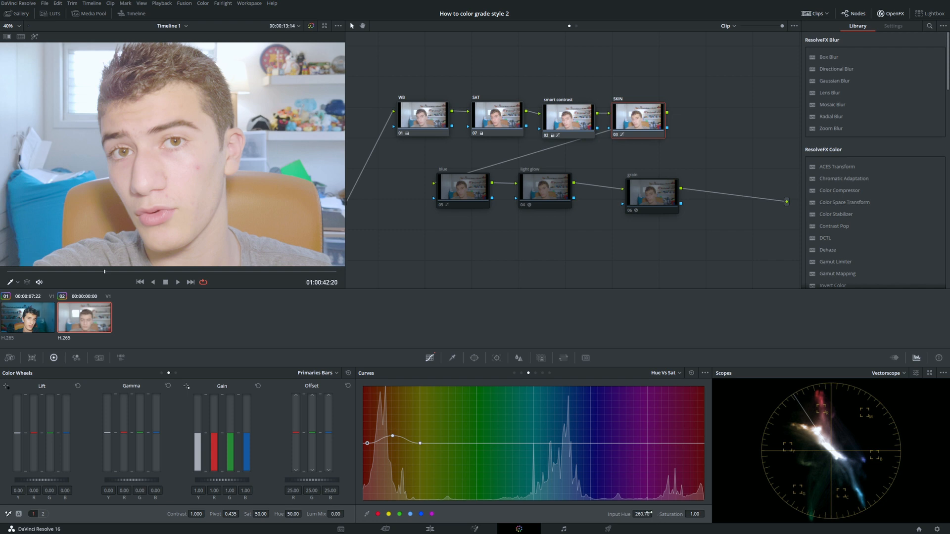
drag(648, 513, 644, 511)
drag(396, 435, 382, 430)
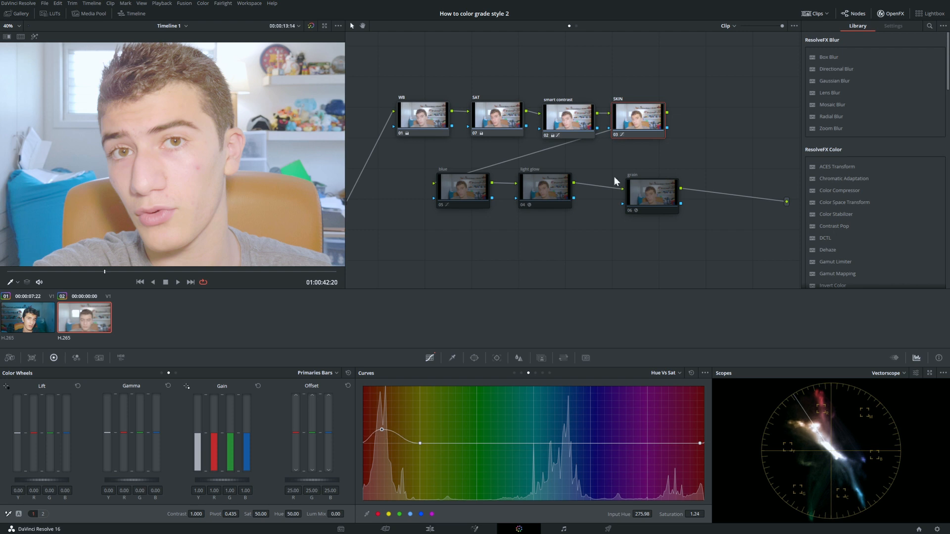
key(ctrl+d)
key(ctrl+d)
key(ctrl+d)
key(ctrl+d)
Compare the whole frame with the blue node off and on.
click(458, 188)
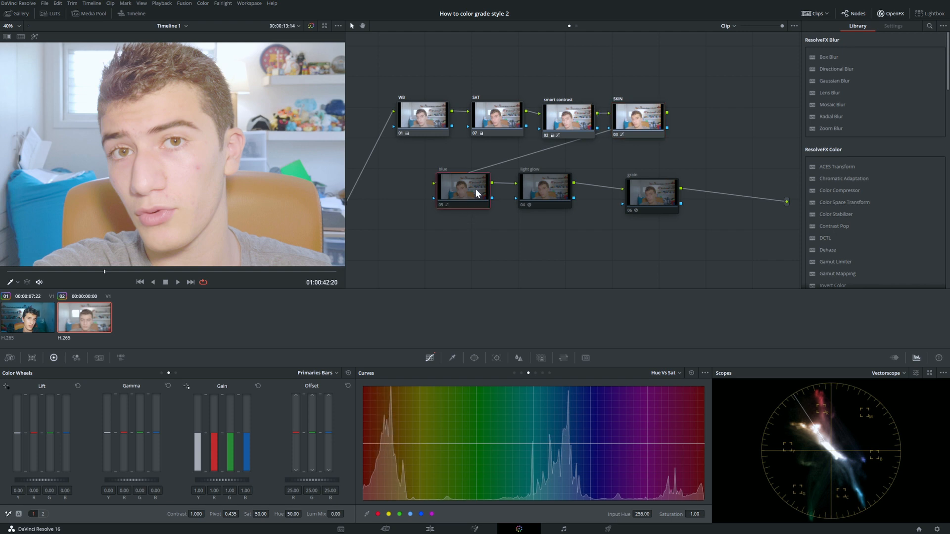
scroll(118, 151, down, 3)
key(ctrl+d)
key(ctrl+d)
key(ctrl+d)
key(ctrl+d)
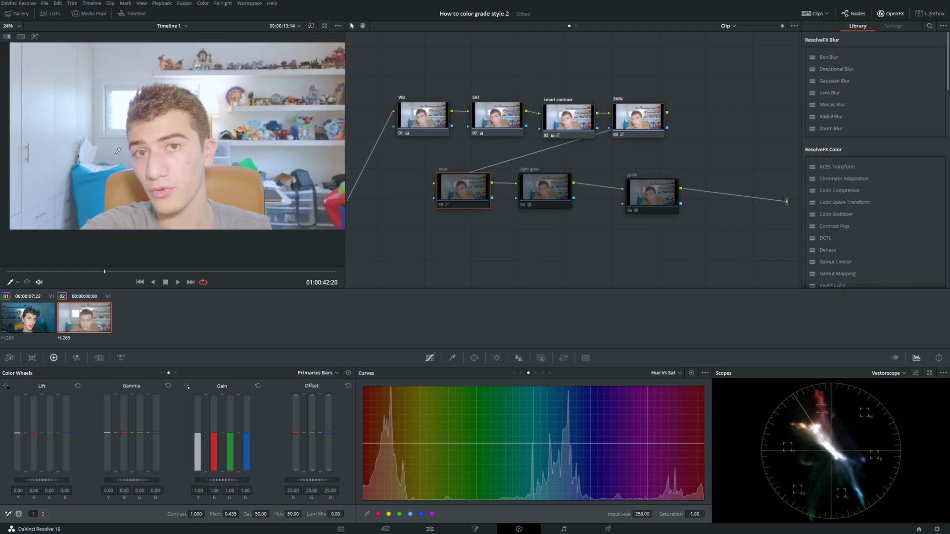
scroll(175, 203, down, 1)
scroll(267, 214, down, 2)
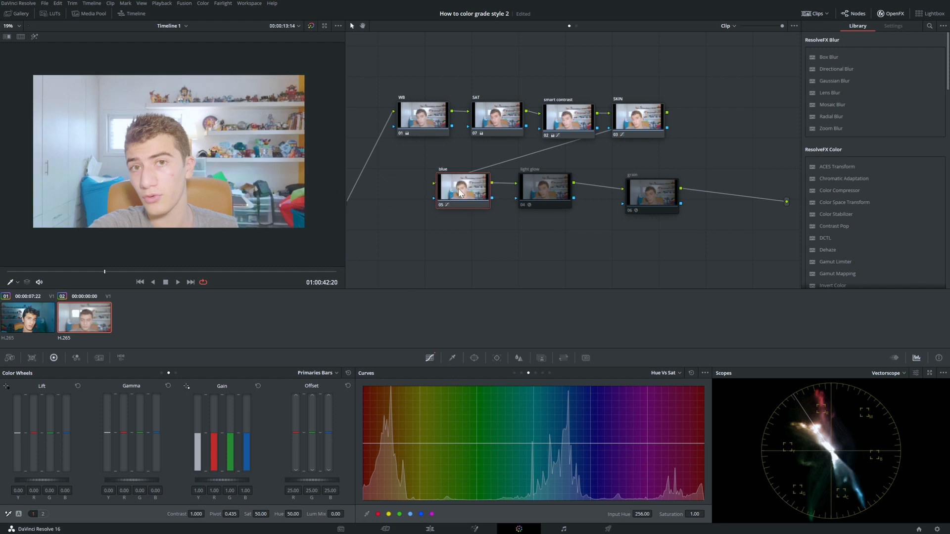
Check the blue node's effect once more and reset that node's grade.
key(ctrl+d)
key(ctrl+d)
right_click(462, 188)
click(475, 191)
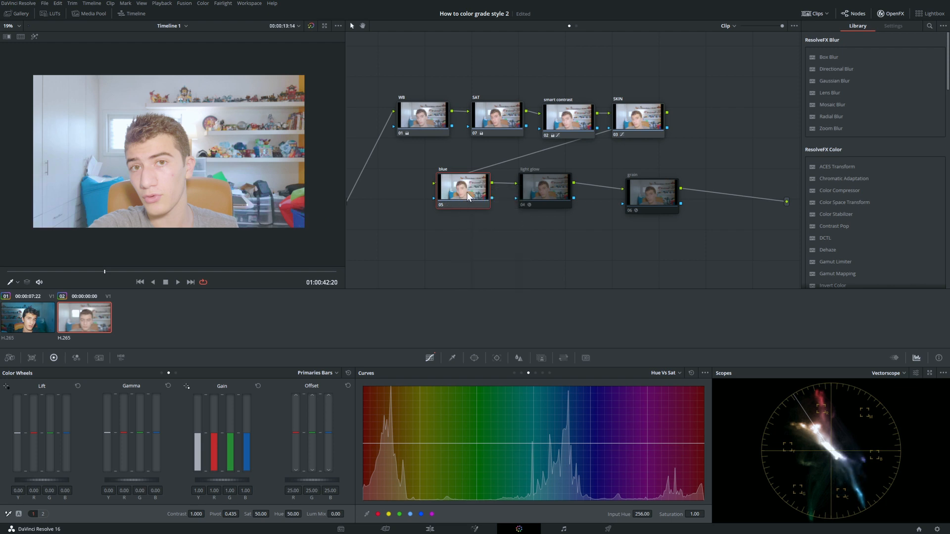
Shift the light glow node slightly toward the grain node, compare its glow off and on, and leave it enabled.
click(551, 191)
drag(551, 192, 561, 194)
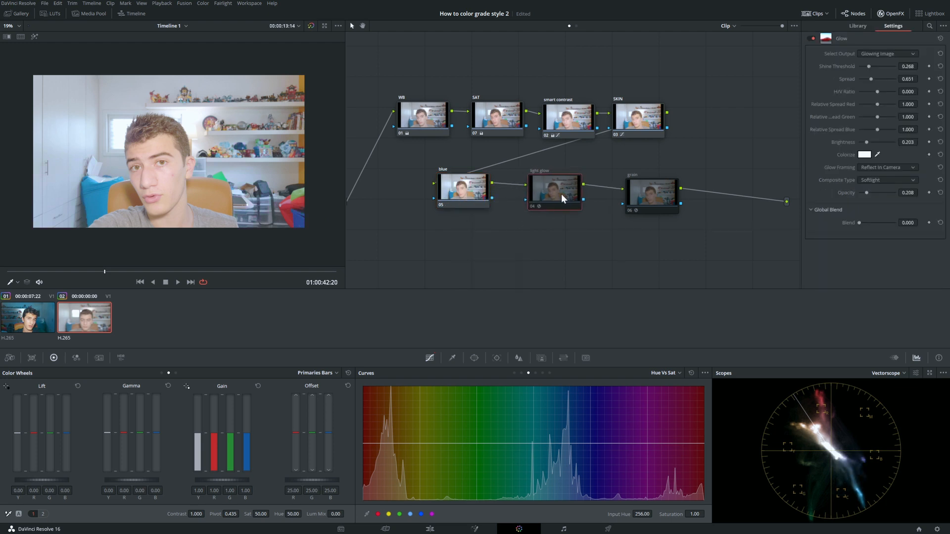
key(ctrl+d)
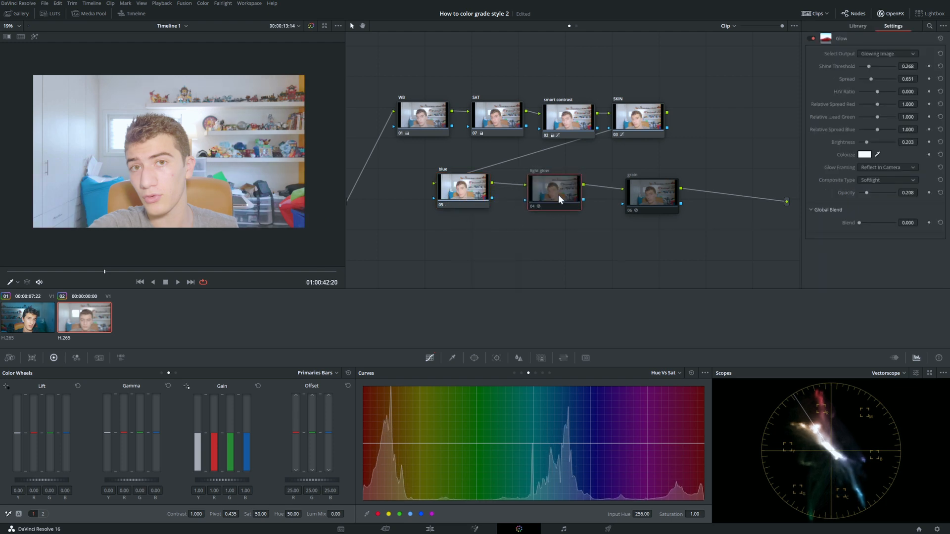
key(ctrl+d)
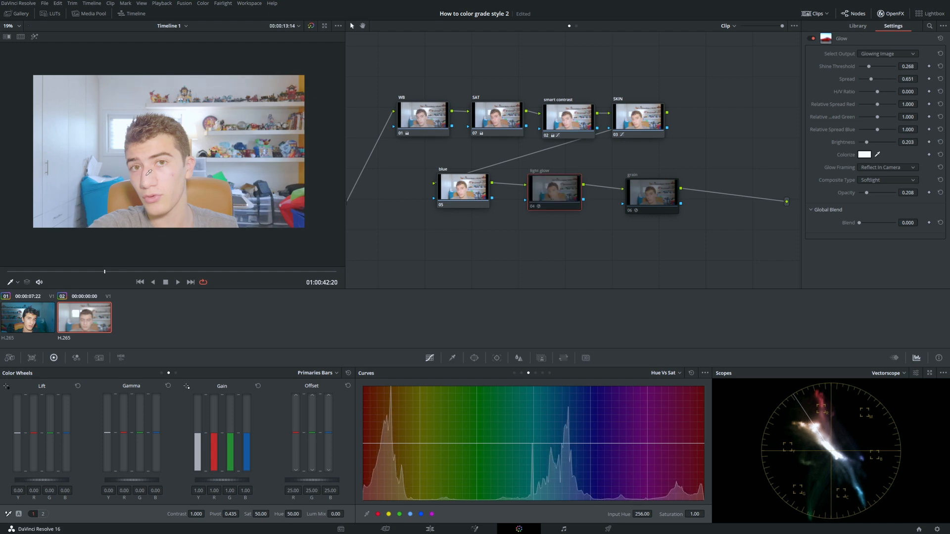
key(ctrl+d)
key(ctrl+d)
key(ctrl+d)
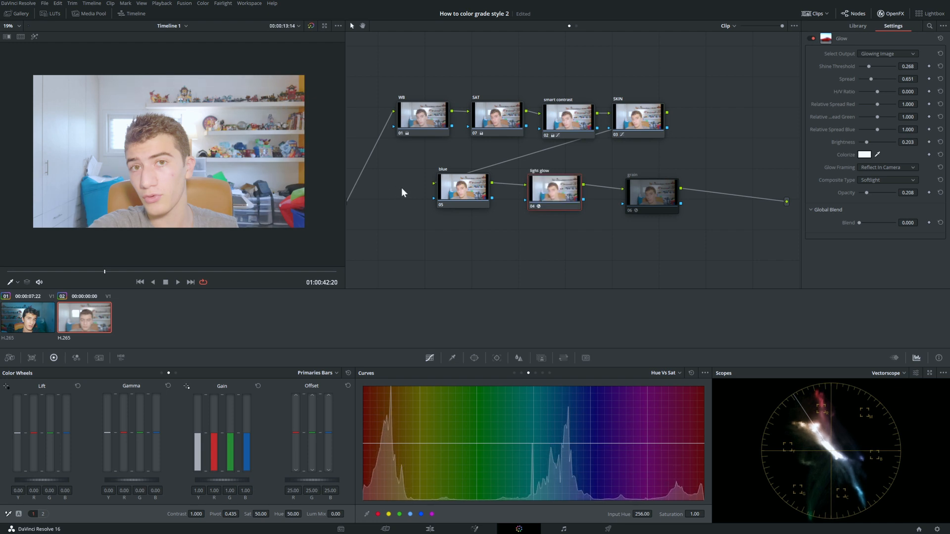
Line up the grain node with the light glow node, enable it and inspect the image closer.
drag(639, 192, 632, 188)
key(ctrl+d)
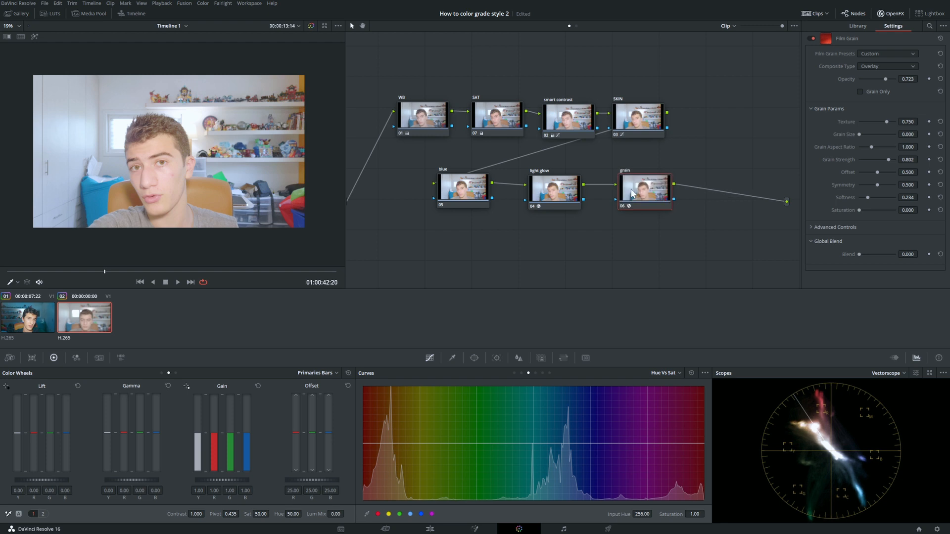
scroll(188, 147, up, 2)
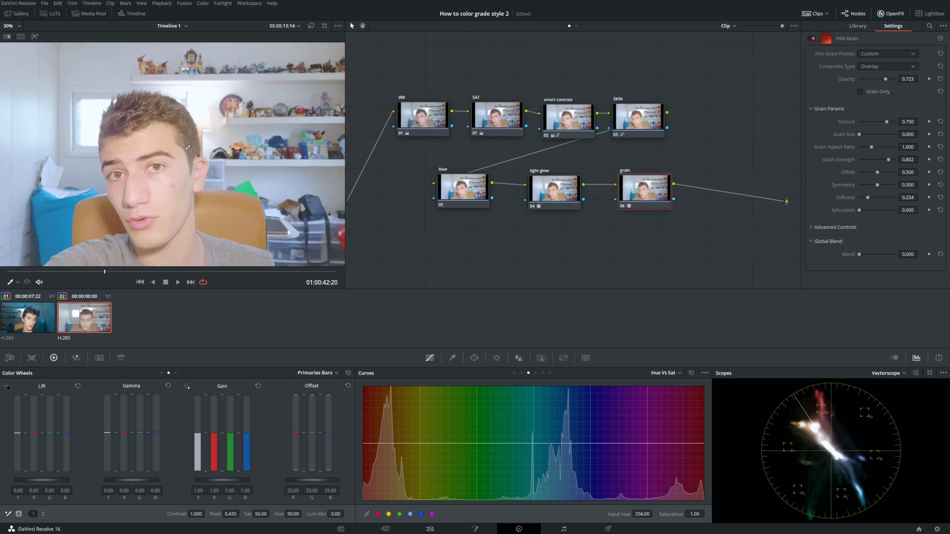
Compare the second clip with its complete grade bypassed and active.
click(312, 26)
click(311, 26)
click(311, 25)
click(311, 26)
scroll(274, 173, down, 1)
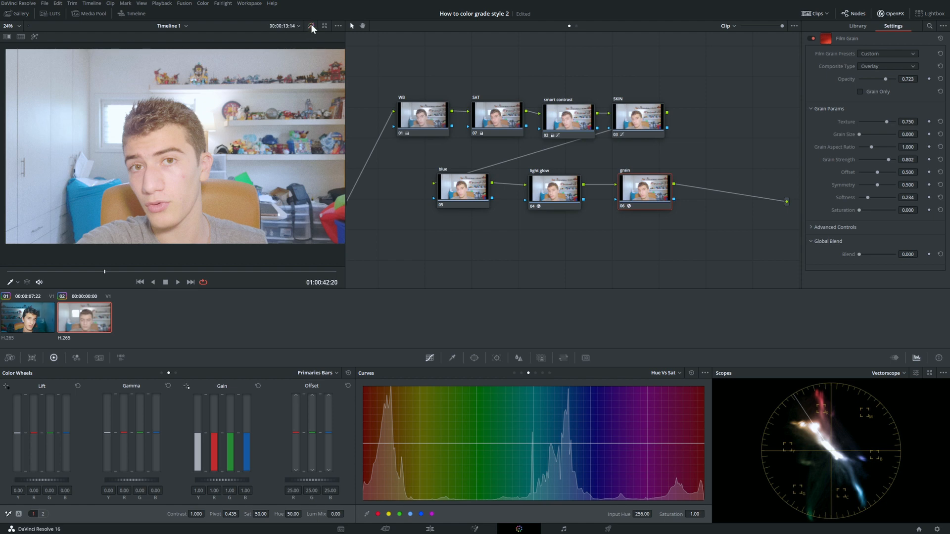
click(311, 25)
click(311, 25)
Switch to the Edit page and scrub through the second clip to review the graded footage.
click(430, 528)
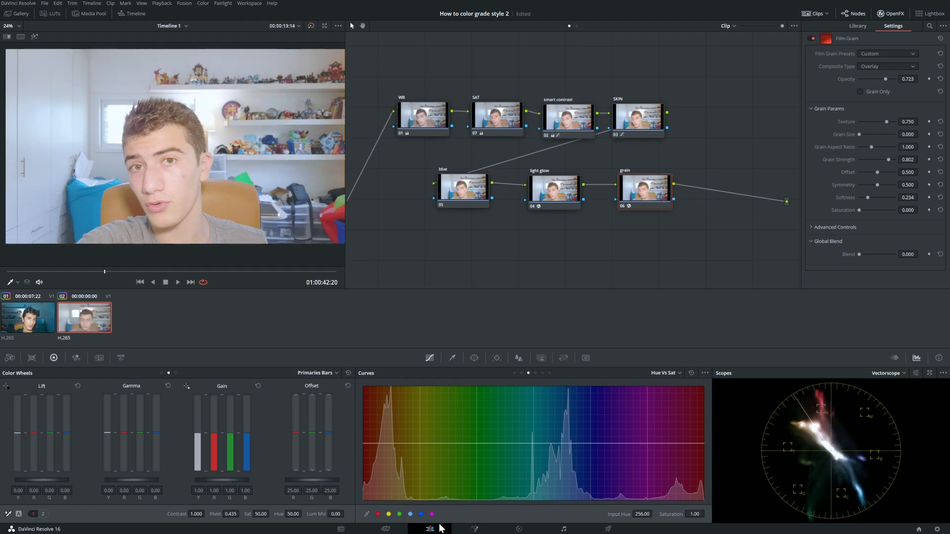
drag(505, 315, 567, 339)
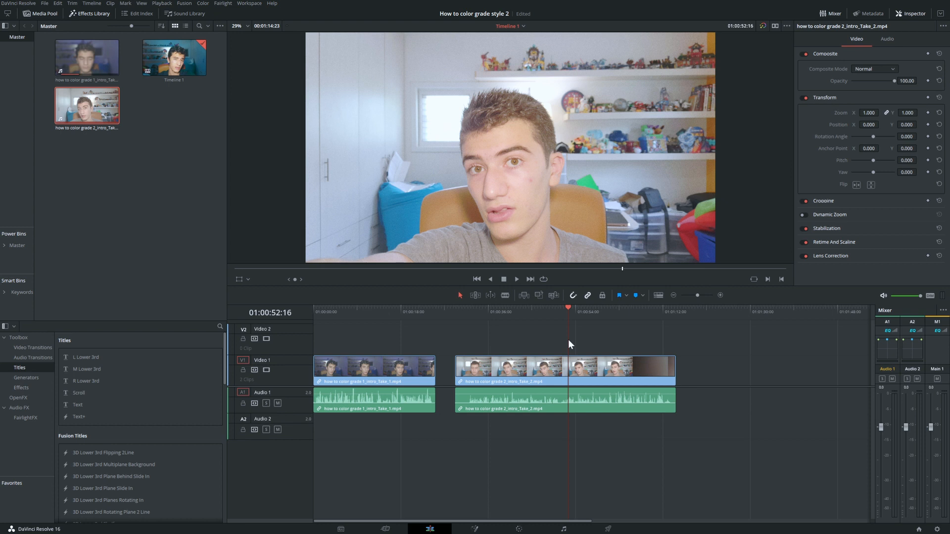
drag(567, 316, 488, 350)
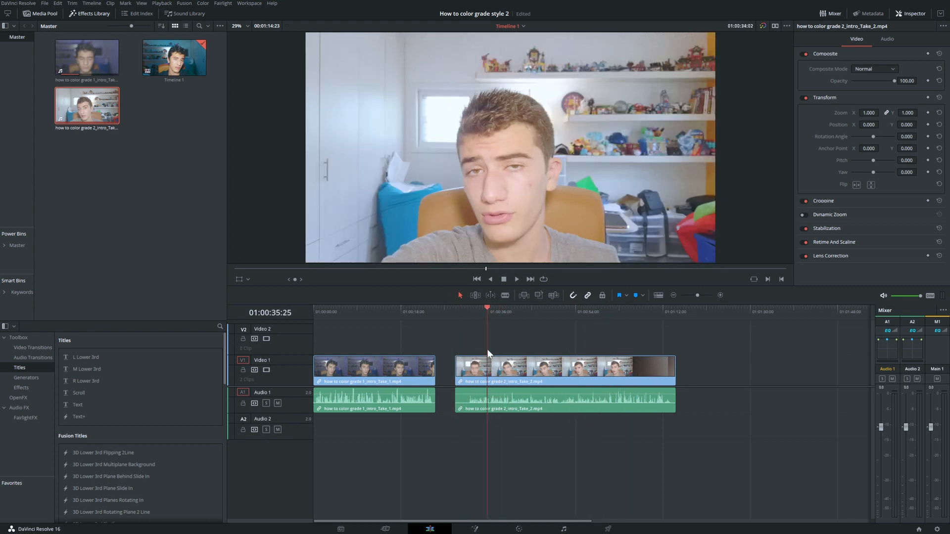
click(518, 529)
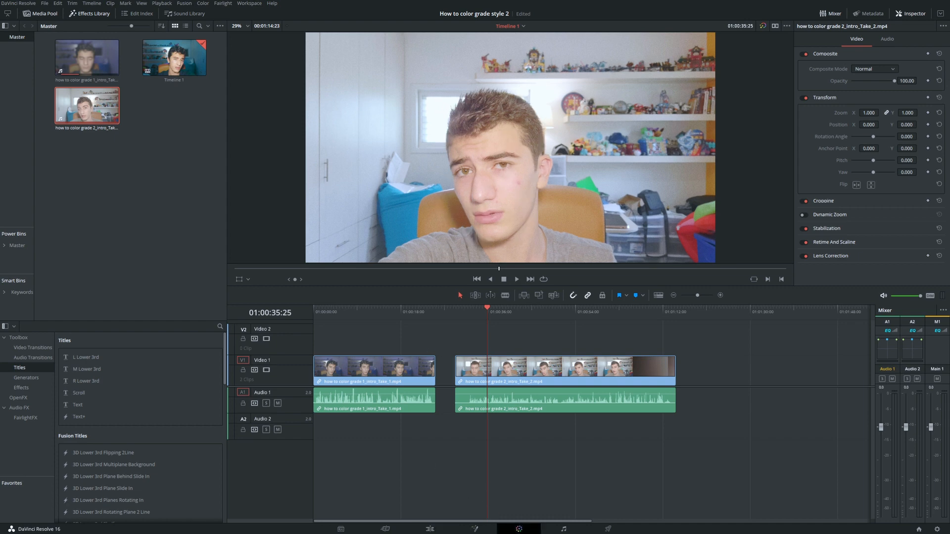
click(438, 530)
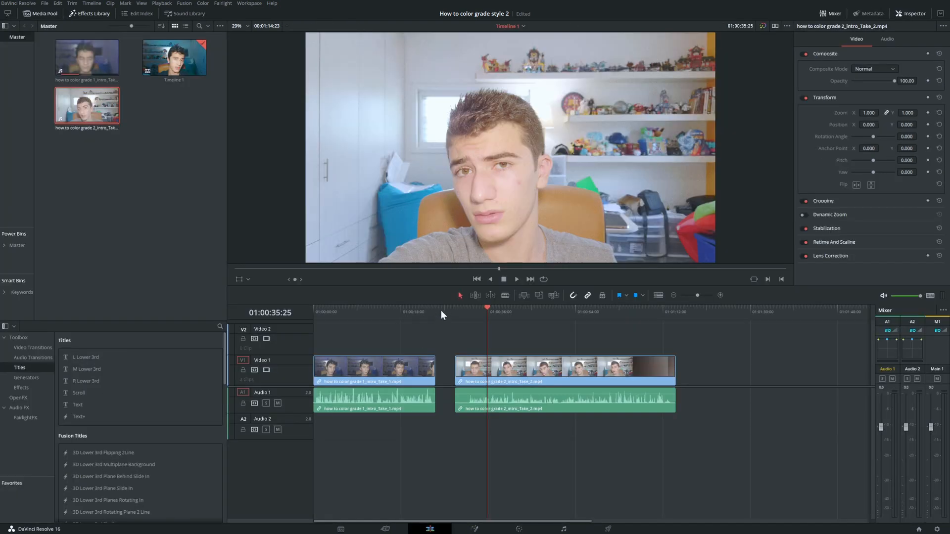
drag(489, 313, 521, 307)
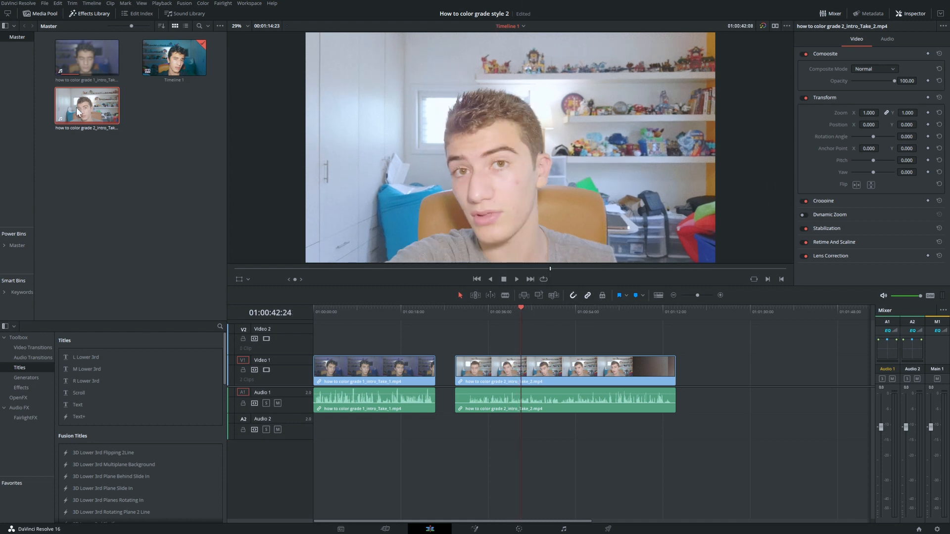
Look at the contents of the Master power bin and return to the project's Master bin.
click(20, 244)
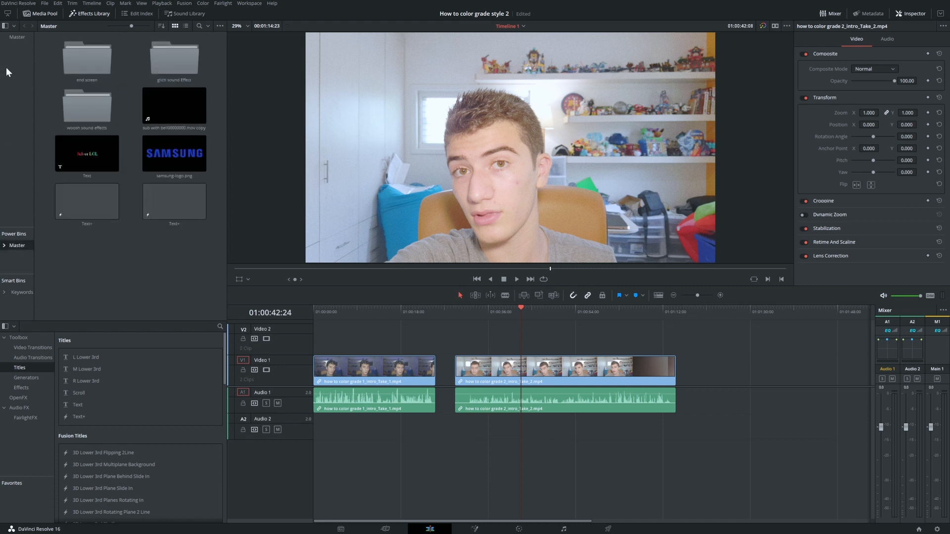
click(22, 40)
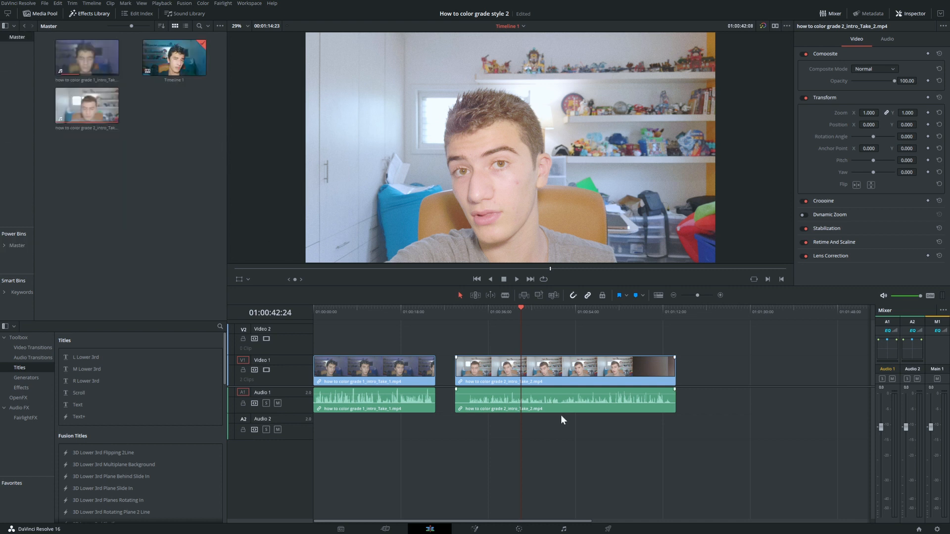
Copy the graded second clip and paste the copy on Video 1 at 01:01:29:06, after the existing clips.
right_click(556, 365)
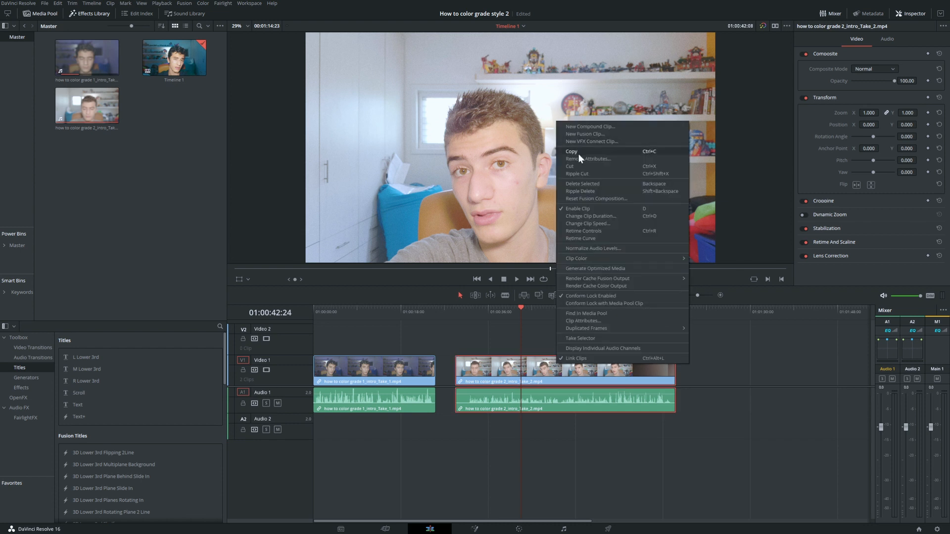
click(578, 154)
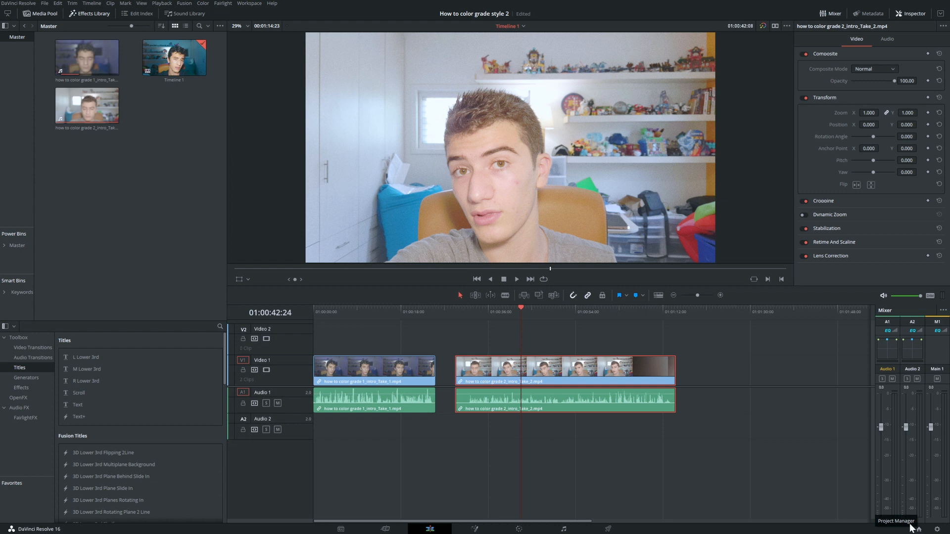
click(759, 396)
right_click(738, 355)
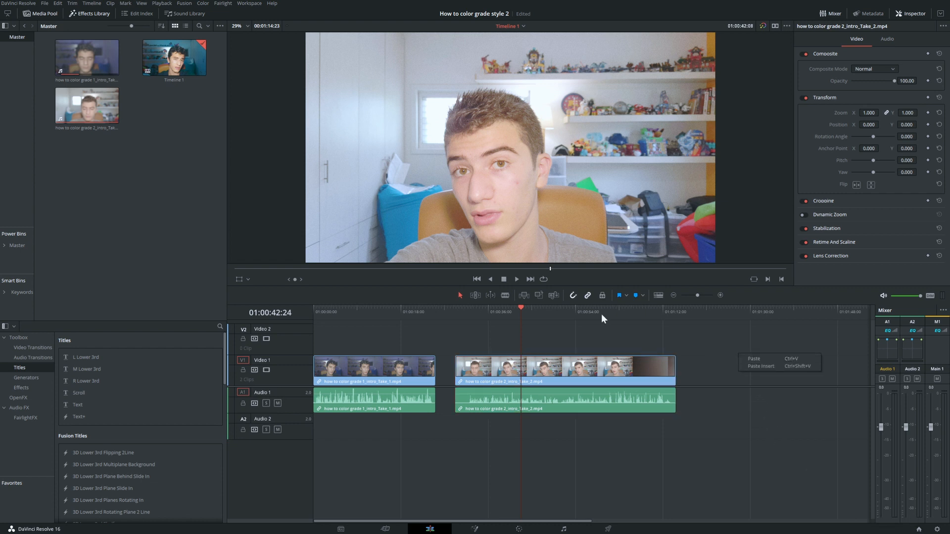
drag(521, 316, 746, 352)
right_click(787, 368)
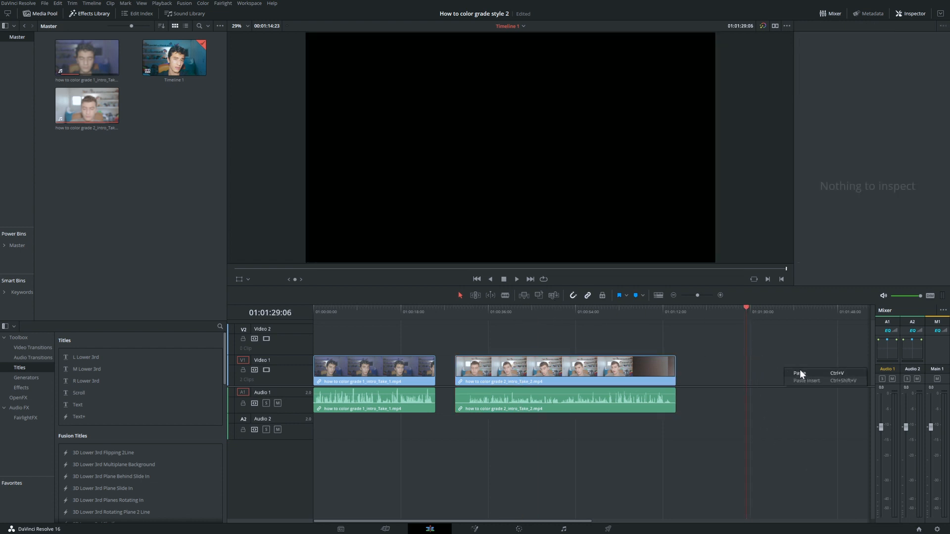
click(800, 371)
Scrub the second clip to 01:00:57:17 and compare its grade with the pasted copy's on the Color page.
drag(486, 324, 593, 357)
click(597, 367)
right_click(597, 370)
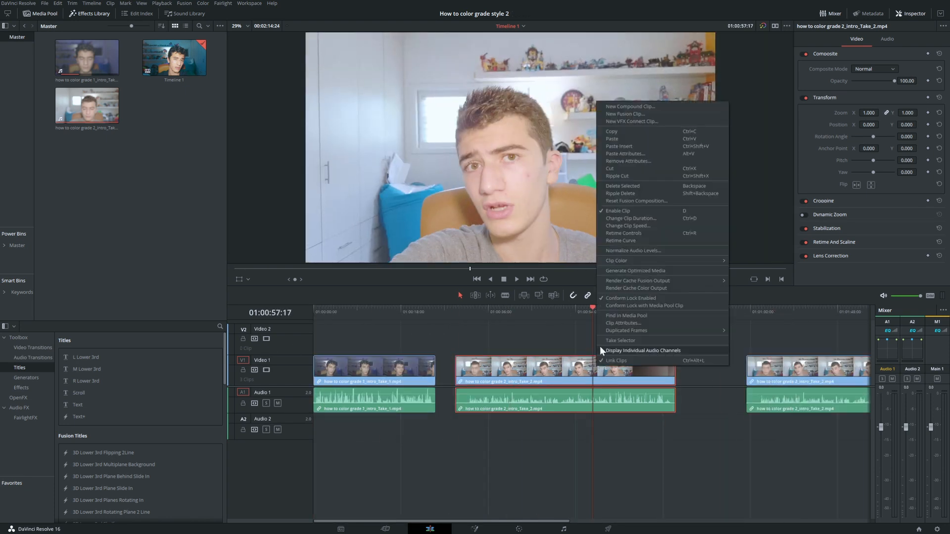
click(514, 528)
click(514, 528)
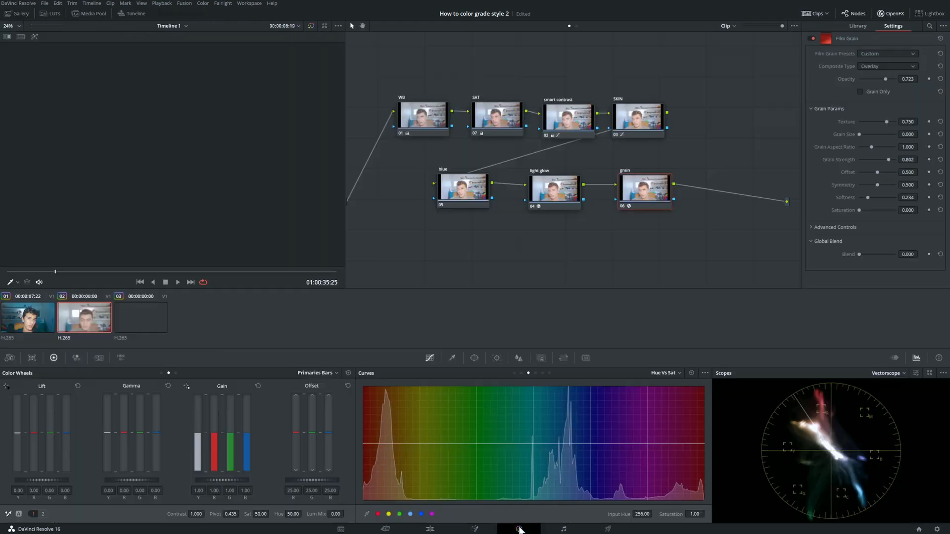
right_click(71, 316)
click(429, 266)
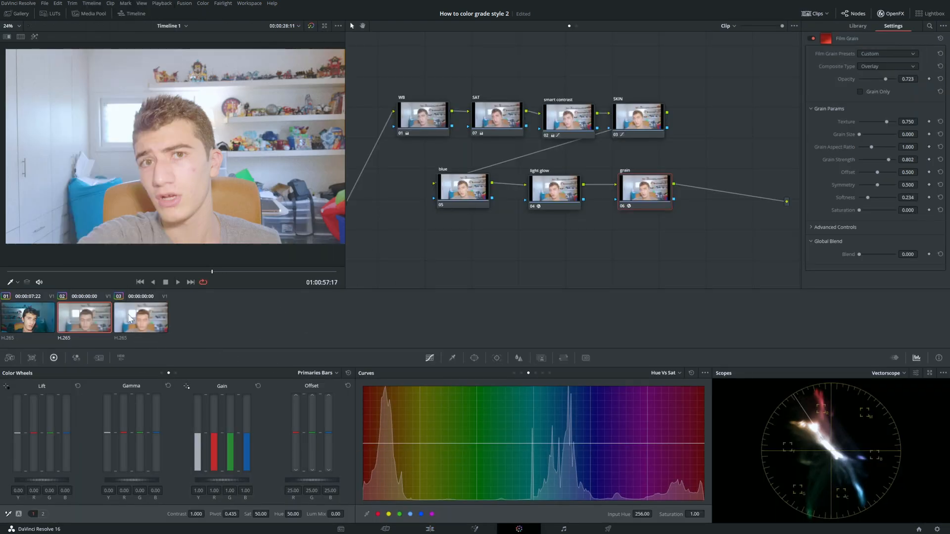
click(141, 320)
click(101, 315)
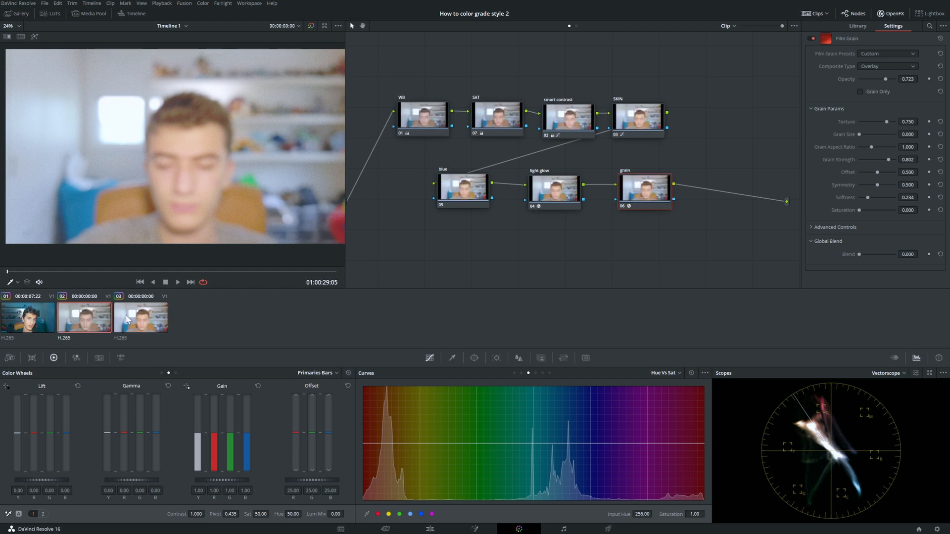
Return to the Edit page, delete the pasted copy of the second clip and place the playhead at 01:00:44:14.
click(431, 528)
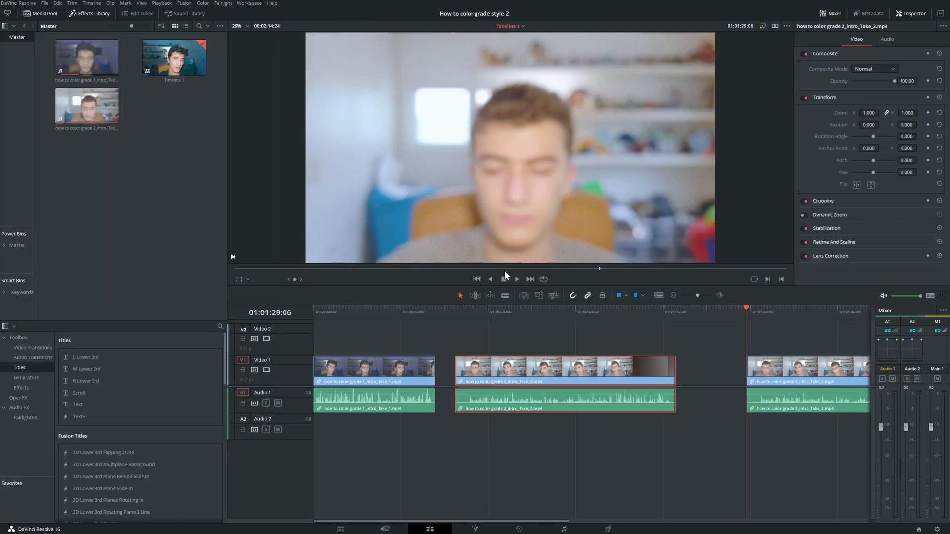
click(797, 372)
key(Delete)
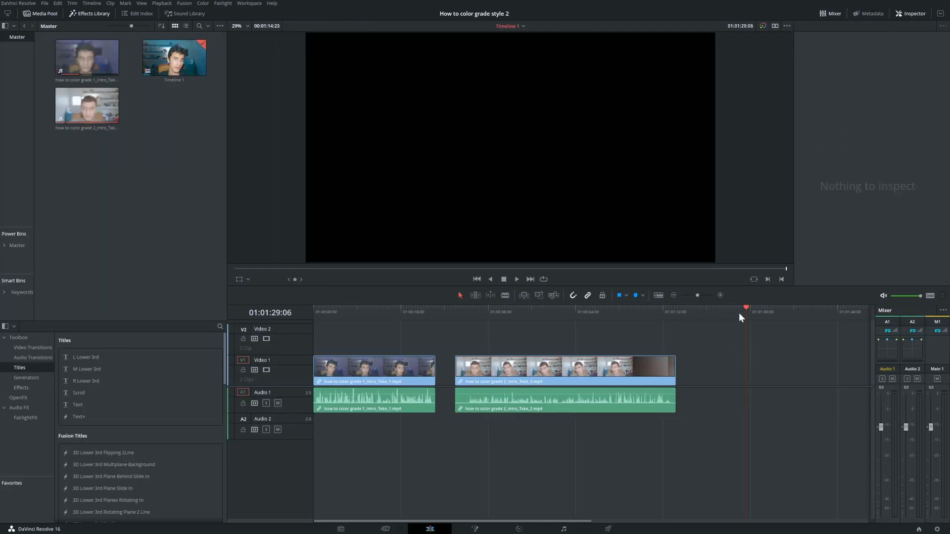
click(530, 356)
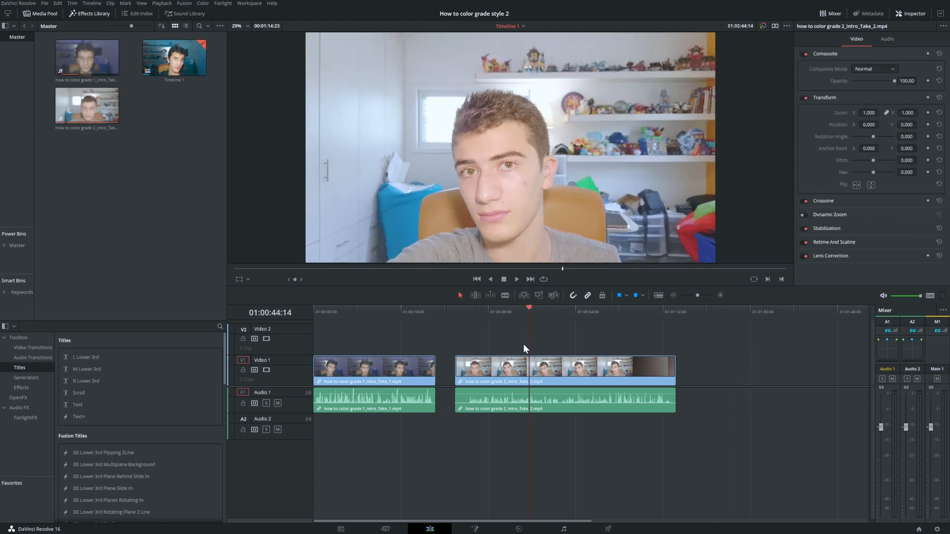